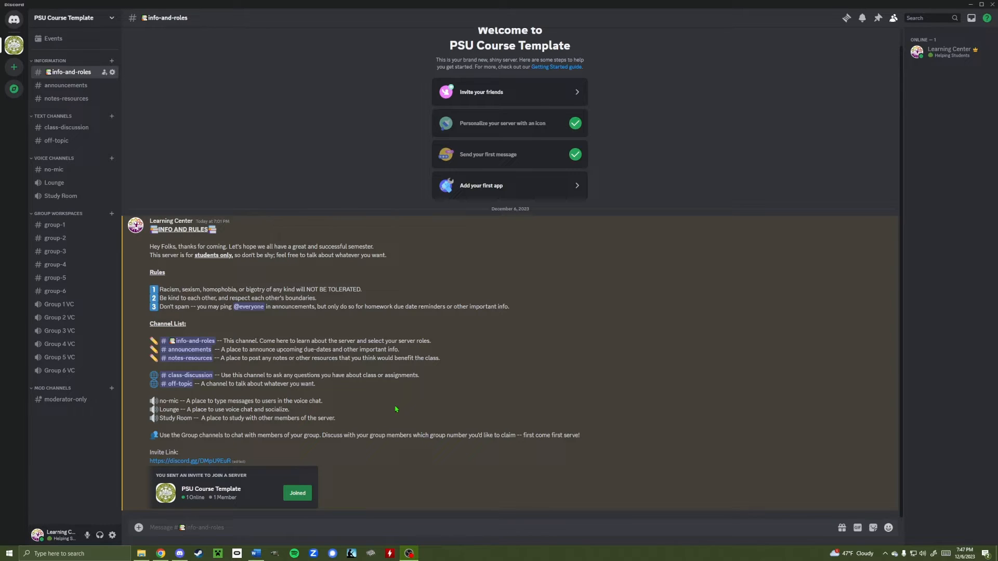
Look through the announcements, notes-resources, class-discussion, off-topic and no-mic channels of the PSU Course Template server.
{"action": "left_click", "coordinate": [78, 85]}
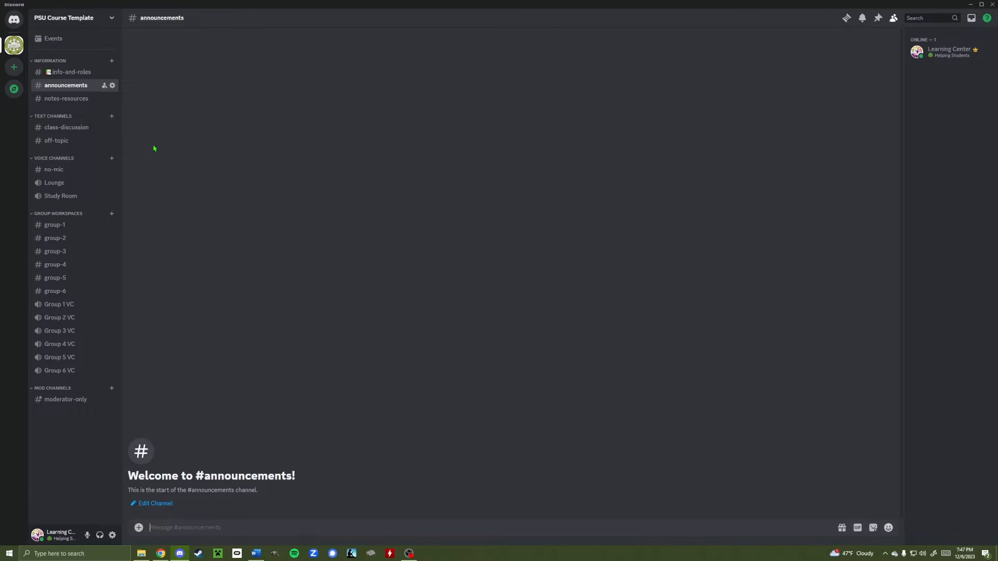
{"action": "left_click", "coordinate": [78, 99]}
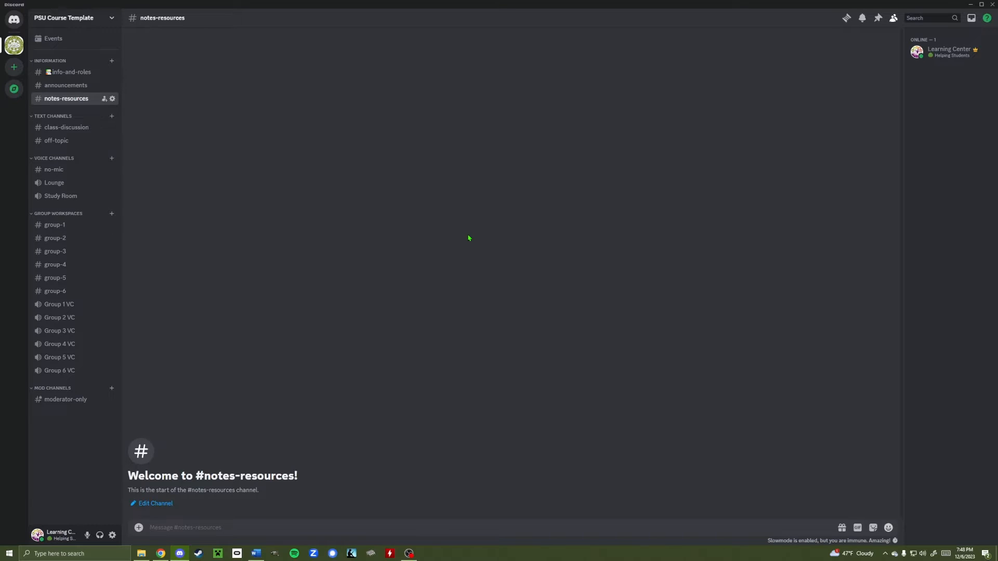
{"action": "left_click", "coordinate": [67, 127]}
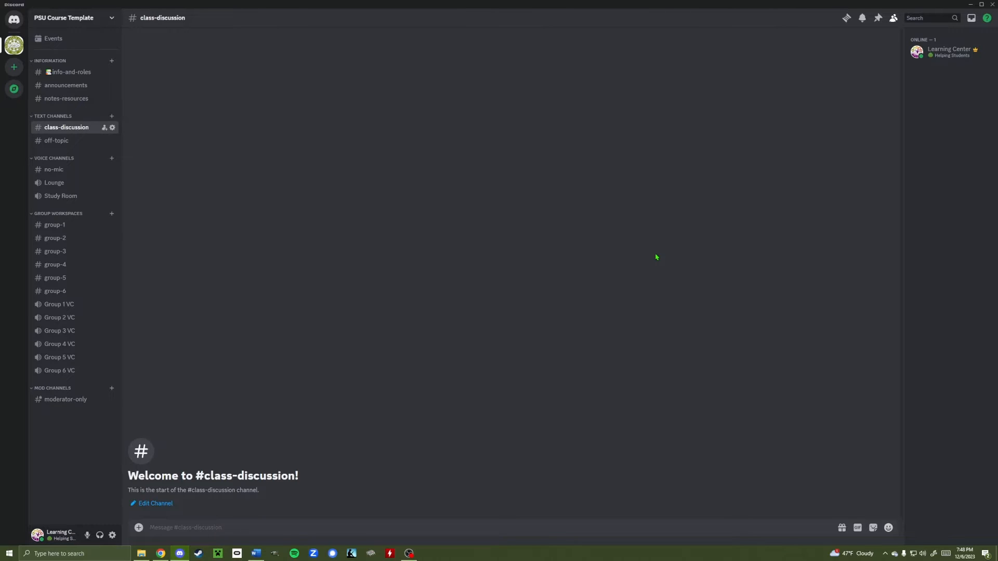
{"action": "left_click", "coordinate": [68, 146]}
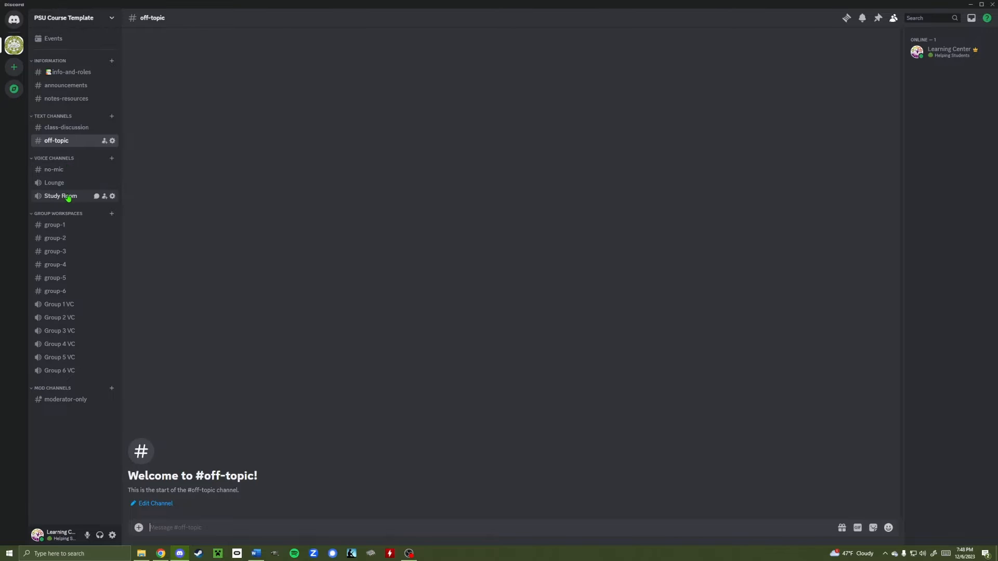
{"action": "left_click", "coordinate": [55, 170]}
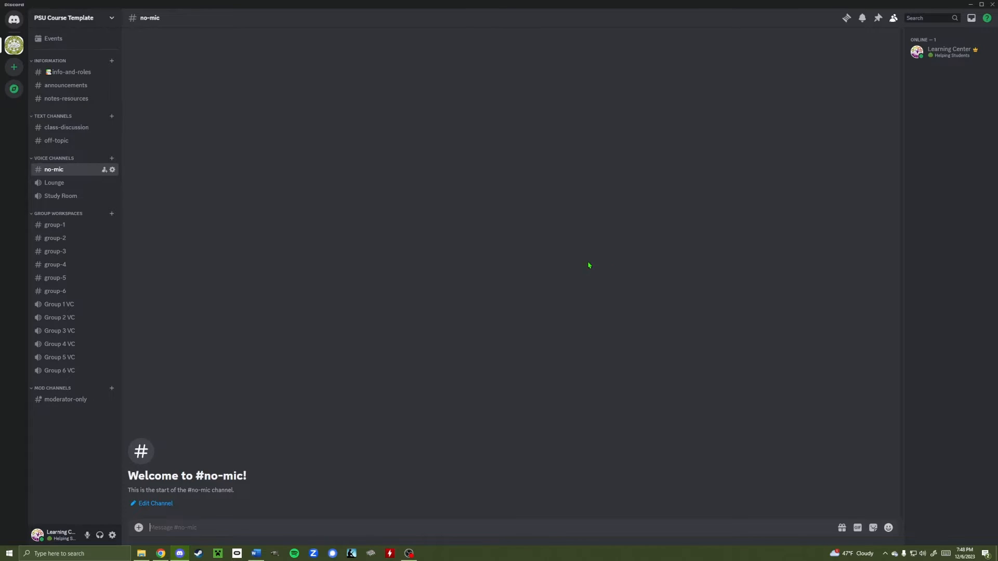
View the group-1 to group-6 workspace channels and the private moderator-only channel.
{"action": "left_click", "coordinate": [70, 228]}
{"action": "left_click", "coordinate": [69, 240]}
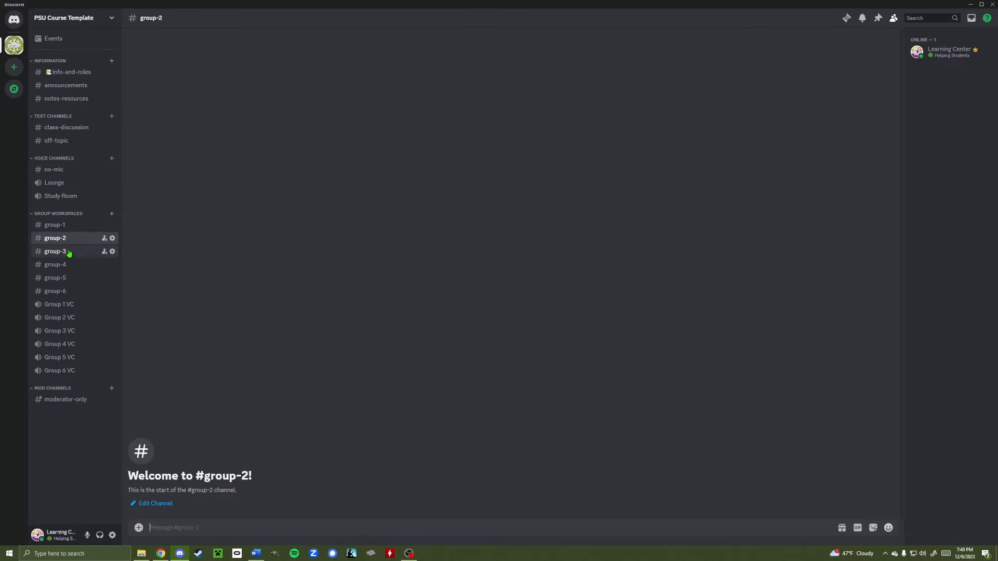
{"action": "left_click", "coordinate": [69, 254]}
{"action": "left_click", "coordinate": [69, 266]}
{"action": "left_click", "coordinate": [70, 278]}
{"action": "left_click", "coordinate": [71, 292]}
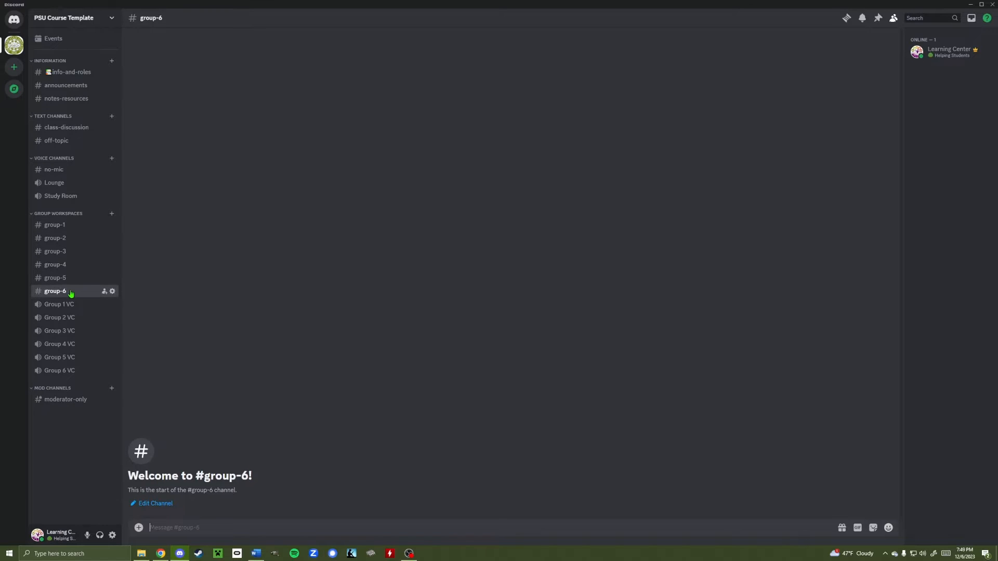
{"action": "left_click", "coordinate": [63, 228]}
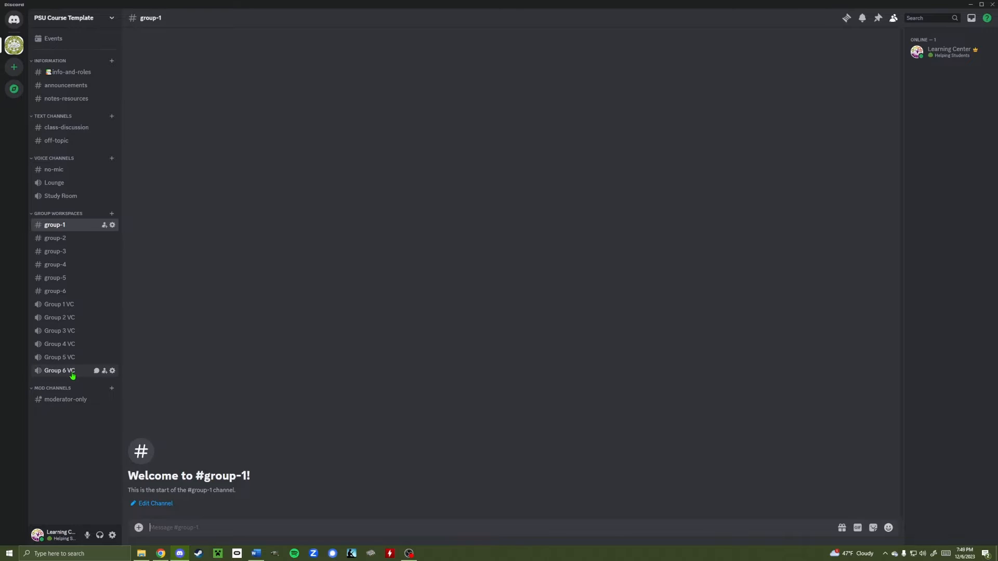
{"action": "left_click", "coordinate": [81, 401]}
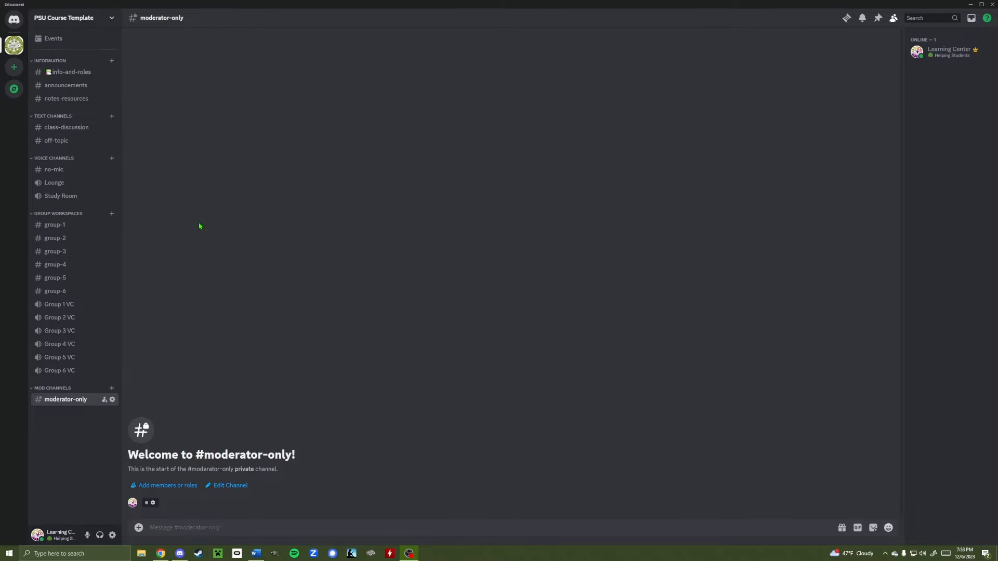
Browse the starter templates offered for creating a new server, leaving without creating one.
{"action": "left_click", "coordinate": [14, 68]}
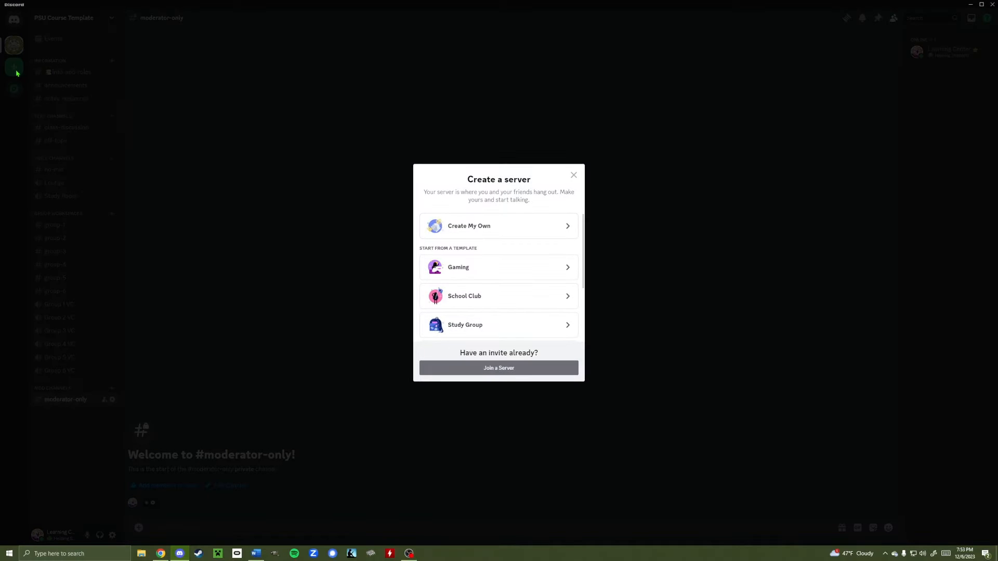
{"action": "scroll", "coordinate": [494, 291], "scroll_direction": "down", "scroll_amount": 3}
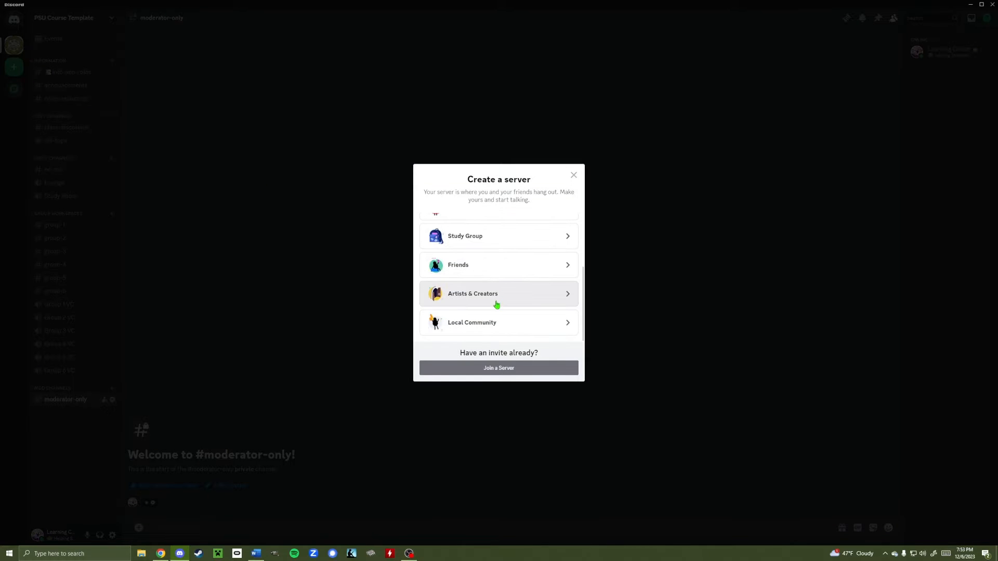
{"action": "scroll", "coordinate": [495, 306], "scroll_direction": "up", "scroll_amount": 2}
{"action": "scroll", "coordinate": [498, 302], "scroll_direction": "up", "scroll_amount": 1}
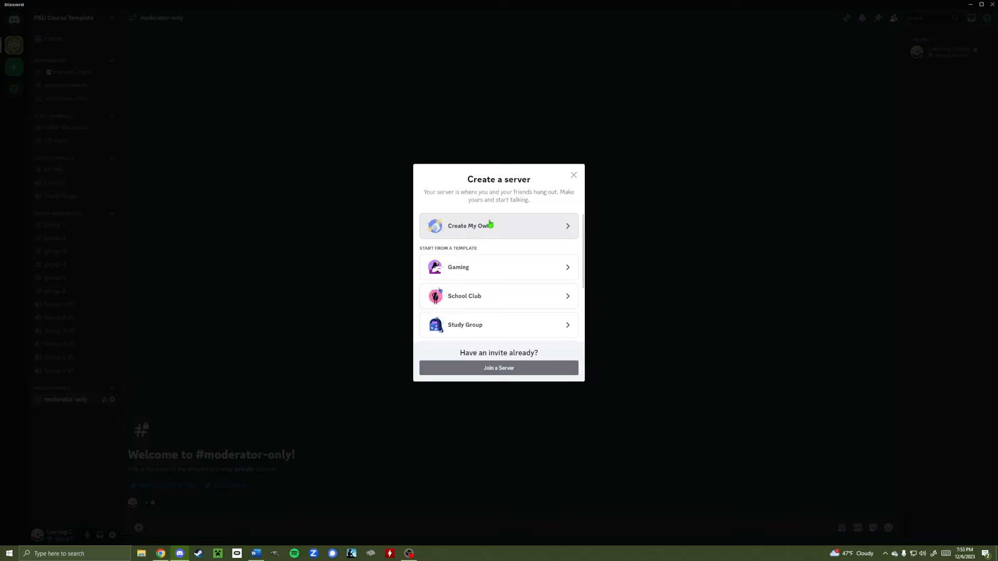
{"action": "left_click", "coordinate": [574, 176]}
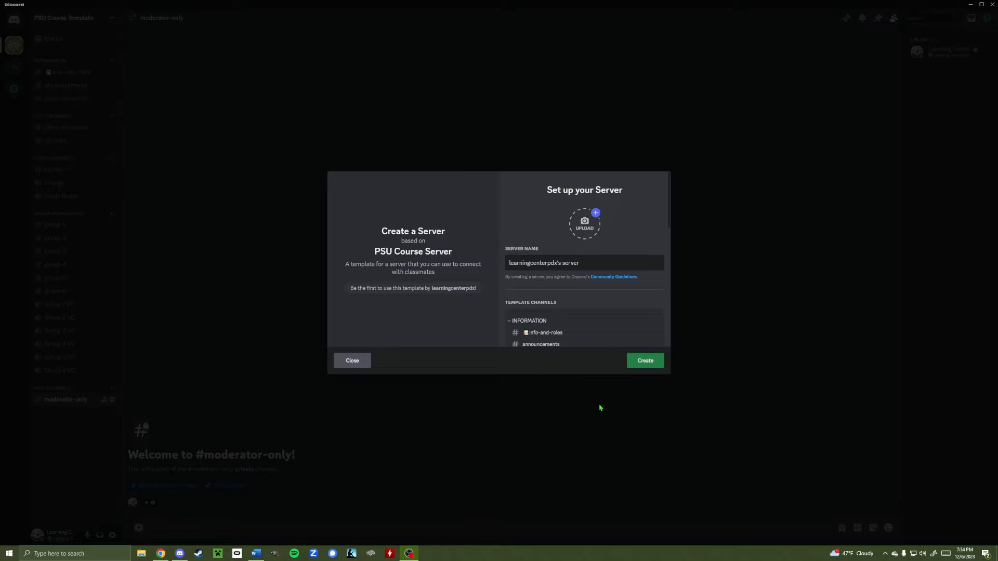
Review the PSU Course Server template's channels and roles, and upload the Smiley Face image from the Desktop as the new server's icon.
{"action": "scroll", "coordinate": [622, 239], "scroll_direction": "down", "scroll_amount": 8}
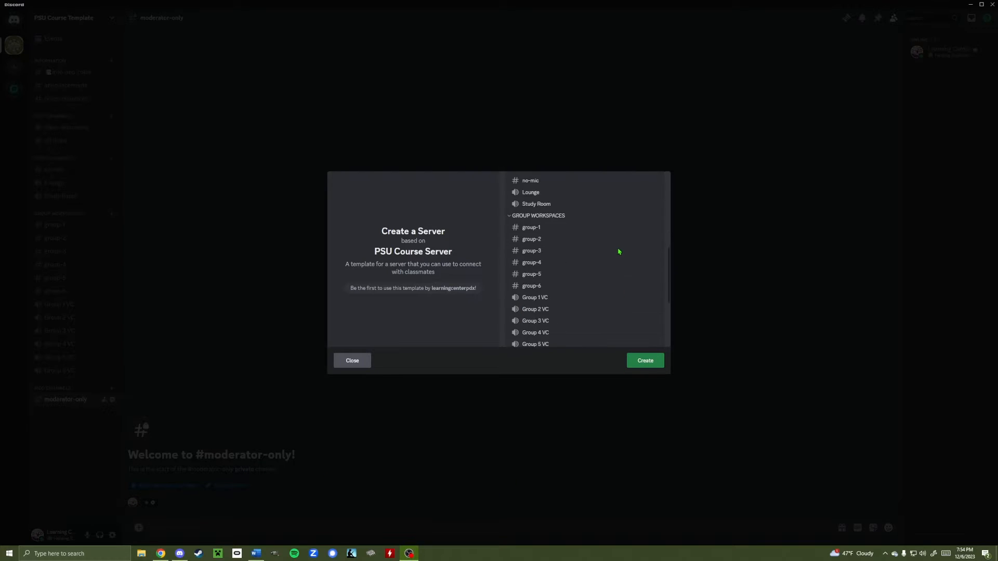
{"action": "scroll", "coordinate": [615, 265], "scroll_direction": "up", "scroll_amount": 8}
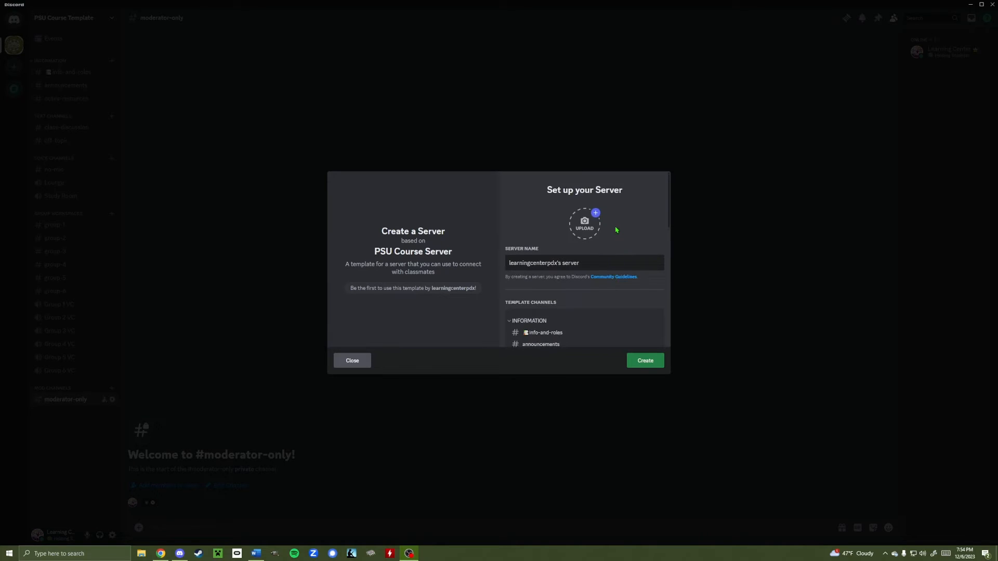
{"action": "scroll", "coordinate": [609, 309], "scroll_direction": "down", "scroll_amount": 8}
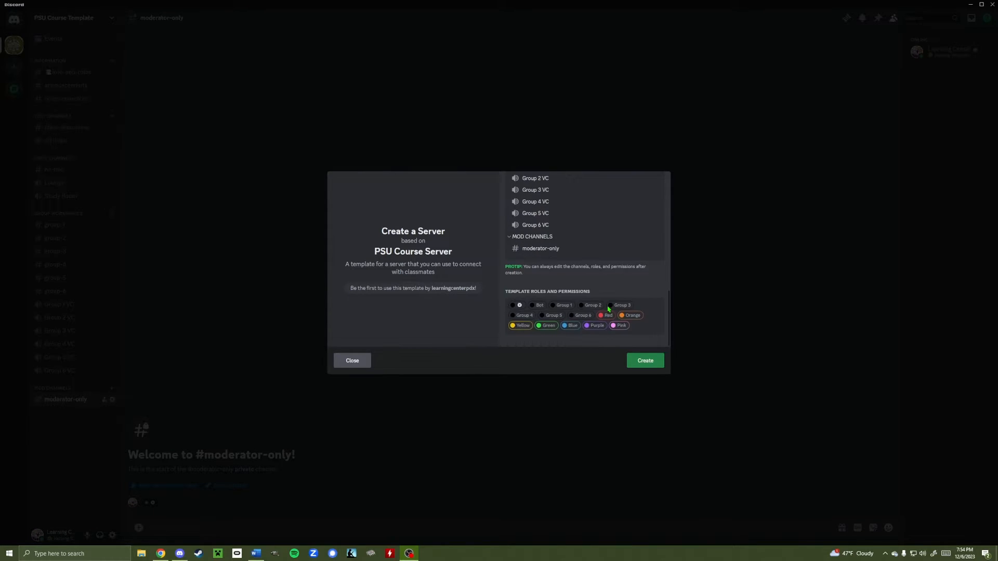
{"action": "scroll", "coordinate": [609, 309], "scroll_direction": "up", "scroll_amount": 8}
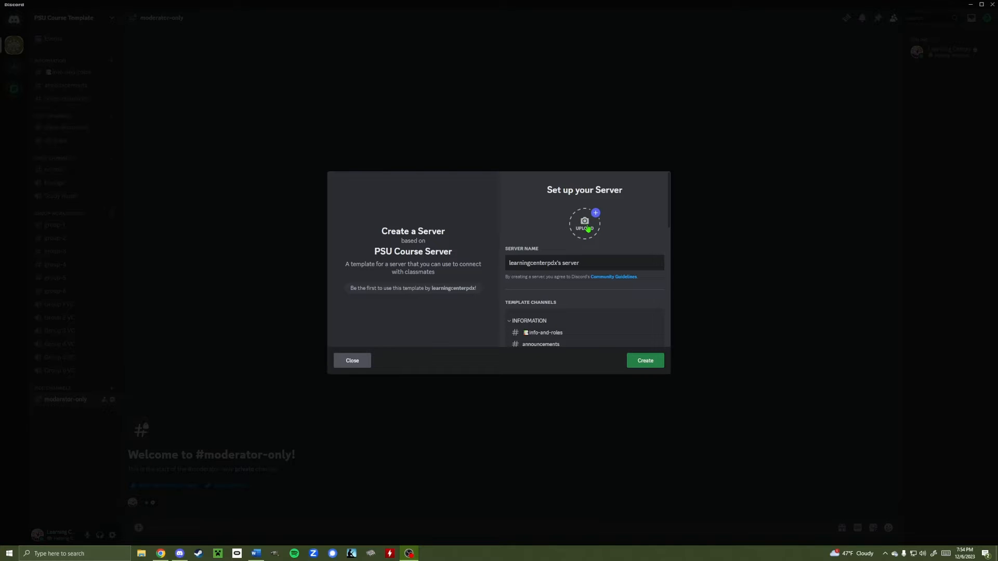
{"action": "left_click", "coordinate": [588, 229]}
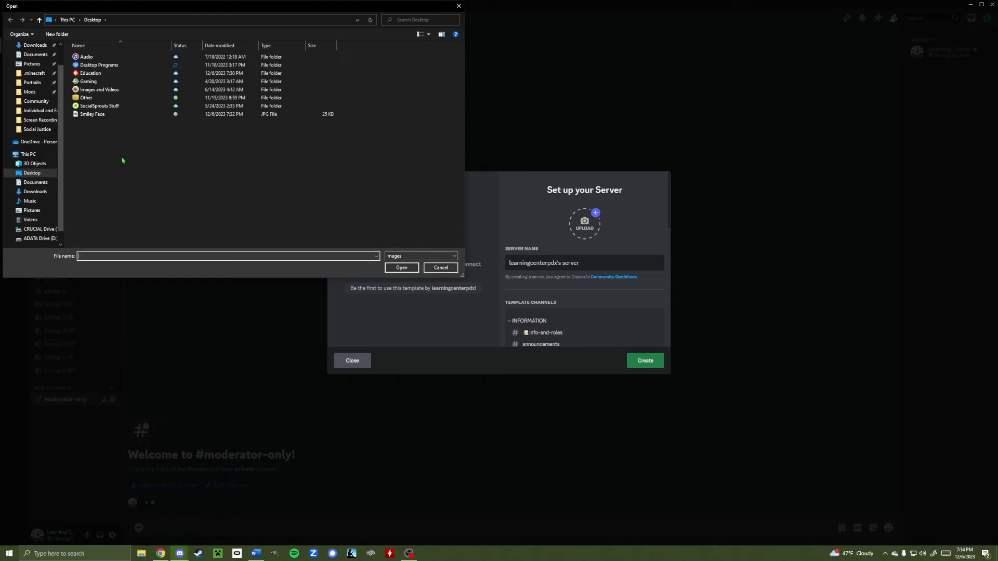
{"action": "left_click", "coordinate": [98, 115]}
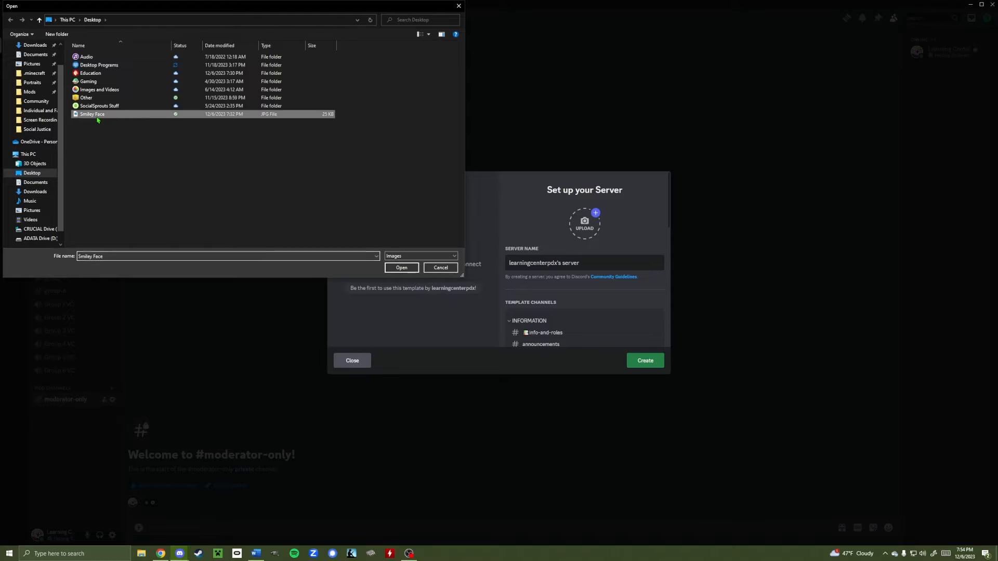
{"action": "left_click", "coordinate": [409, 267]}
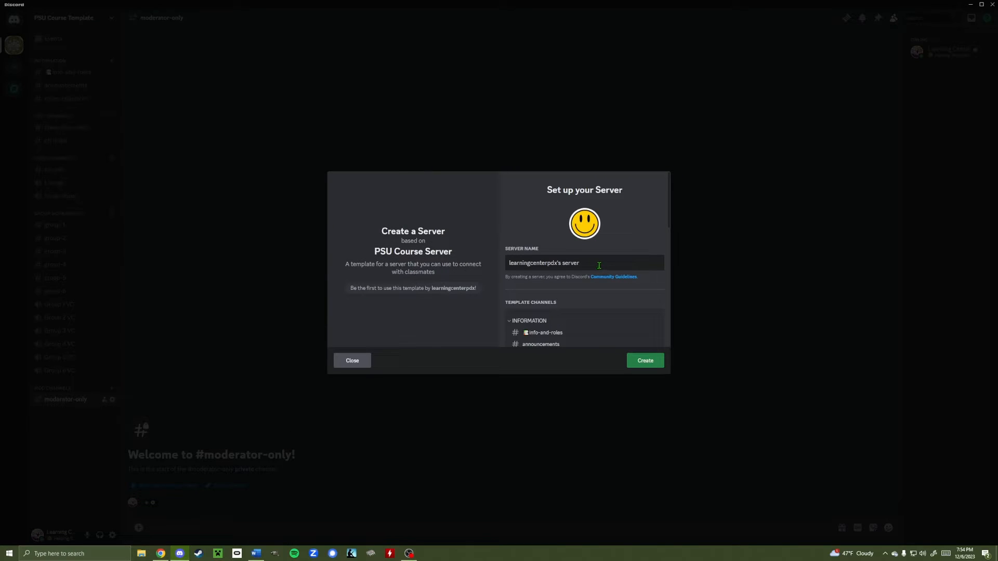
Name the server with the course code PSY101-005 followed by the professor's name, and create it from the template.
{"action": "left_click_drag", "start_coordinate": [599, 266], "coordinate": [479, 257]}
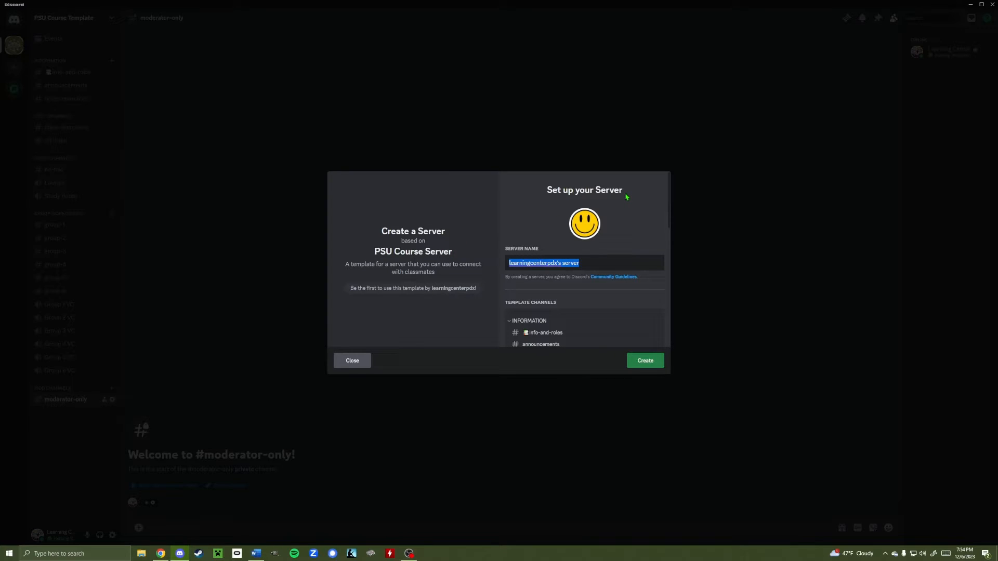
{"action": "type", "text": "PSY"}
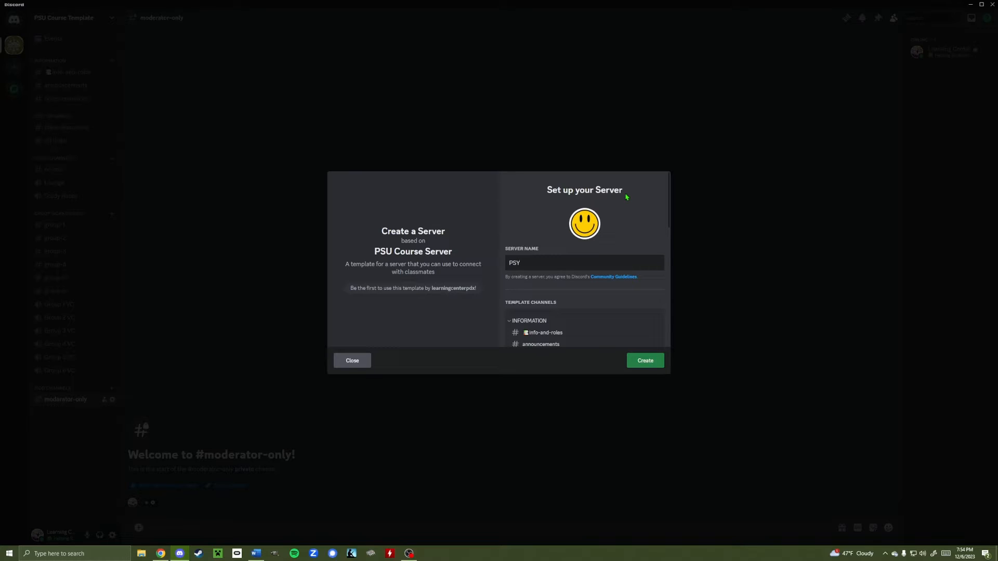
{"action": "type", "text": "101-005: Professor Joel"}
{"action": "left_click", "coordinate": [655, 363]}
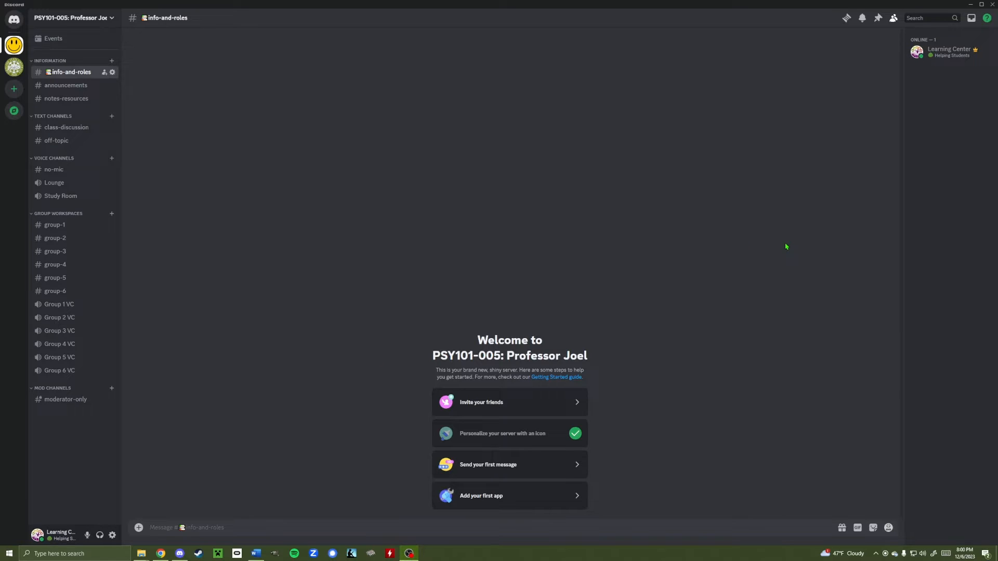
Paste the INFO AND RULES text from the Word document into the info-and-roles message draft and remove the trailing blank line.
{"action": "left_click", "coordinate": [786, 247]}
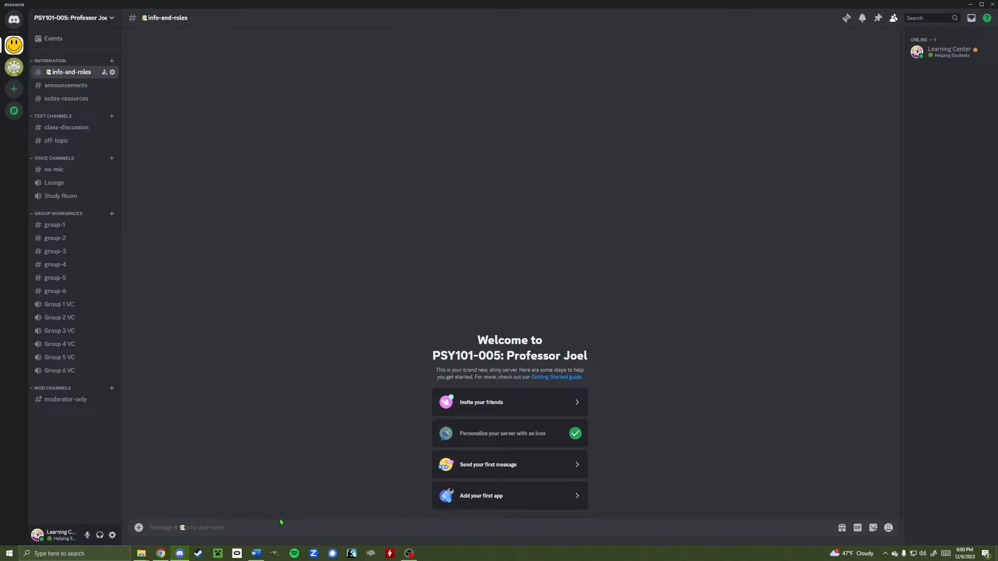
{"action": "left_click", "coordinate": [258, 554]}
{"action": "left_click", "coordinate": [279, 527]}
{"action": "key", "text": "ctrl+v"}
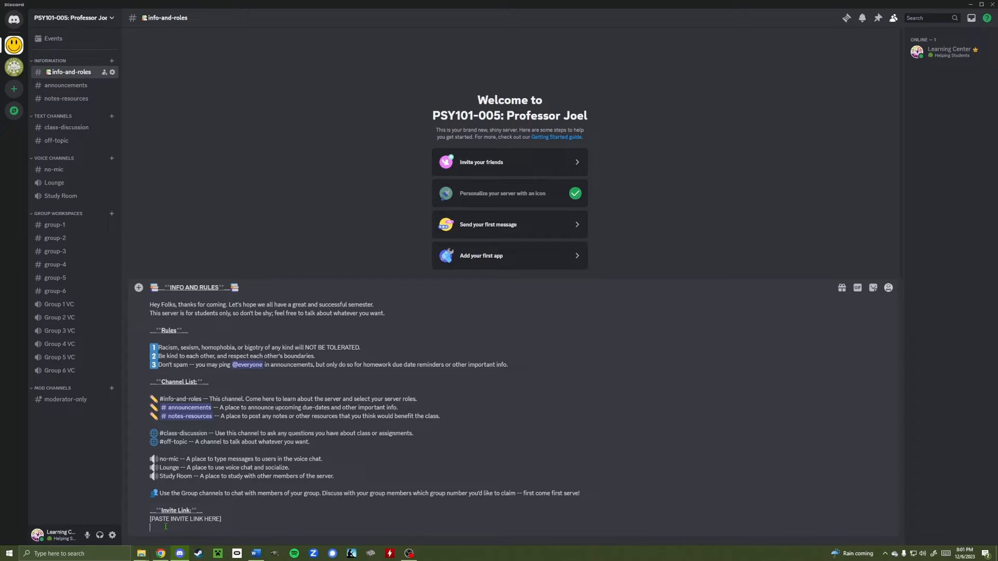
{"action": "key", "text": "BackSpace"}
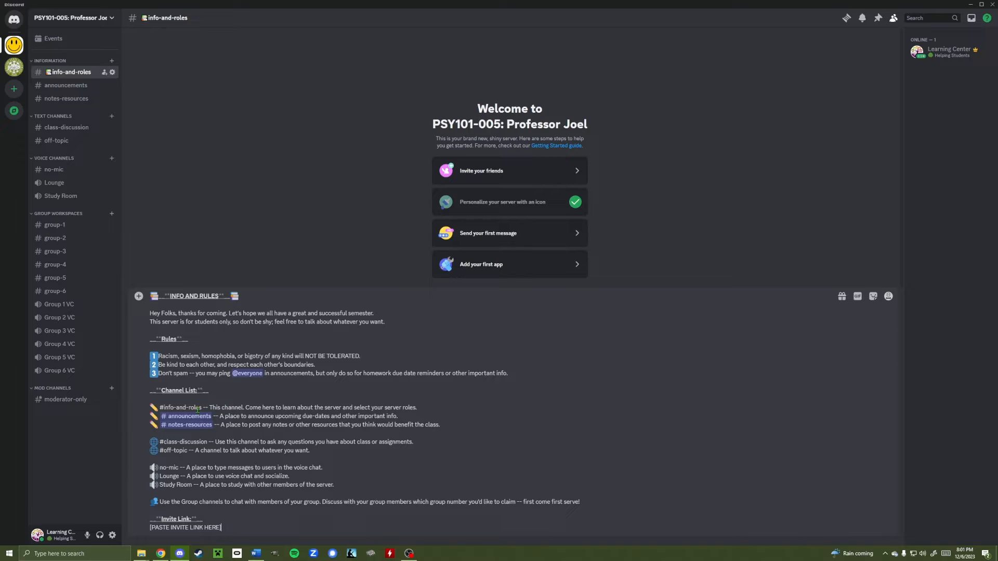
Check the drafted message's rules and channel list for channel names that are still plain text instead of channel mentions.
{"action": "left_click_drag", "start_coordinate": [168, 313], "coordinate": [260, 502]}
{"action": "left_click", "coordinate": [259, 501]}
{"action": "left_click_drag", "start_coordinate": [168, 401], "coordinate": [151, 390]}
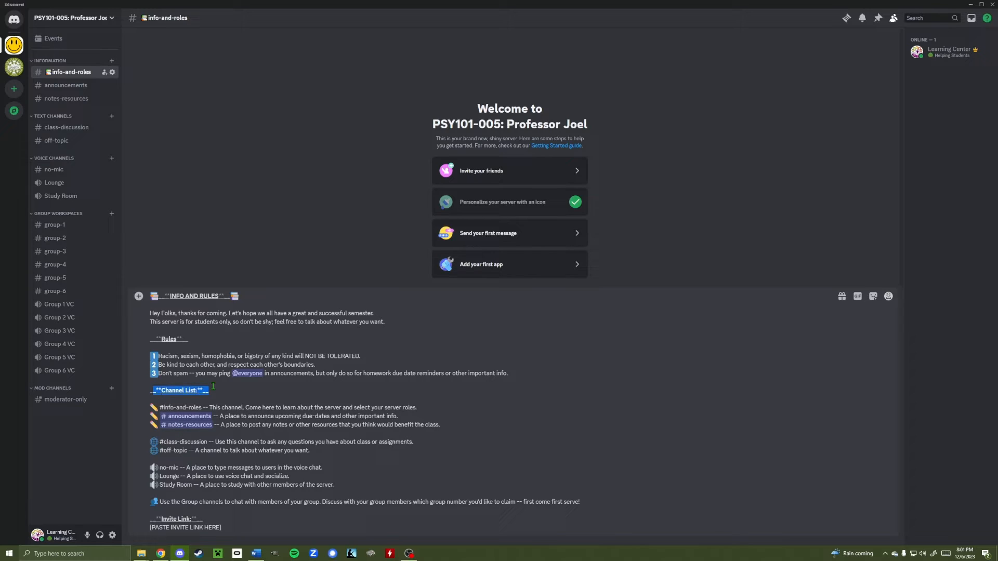
{"action": "left_click", "coordinate": [187, 403]}
{"action": "left_click", "coordinate": [176, 408]}
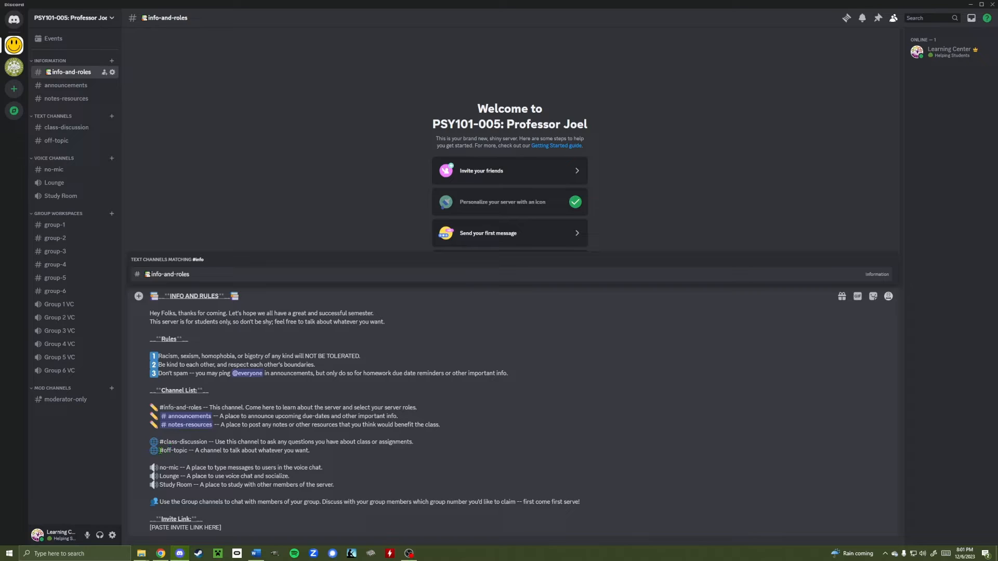
{"action": "left_click_drag", "start_coordinate": [161, 450], "coordinate": [193, 451]}
{"action": "left_click", "coordinate": [191, 451]}
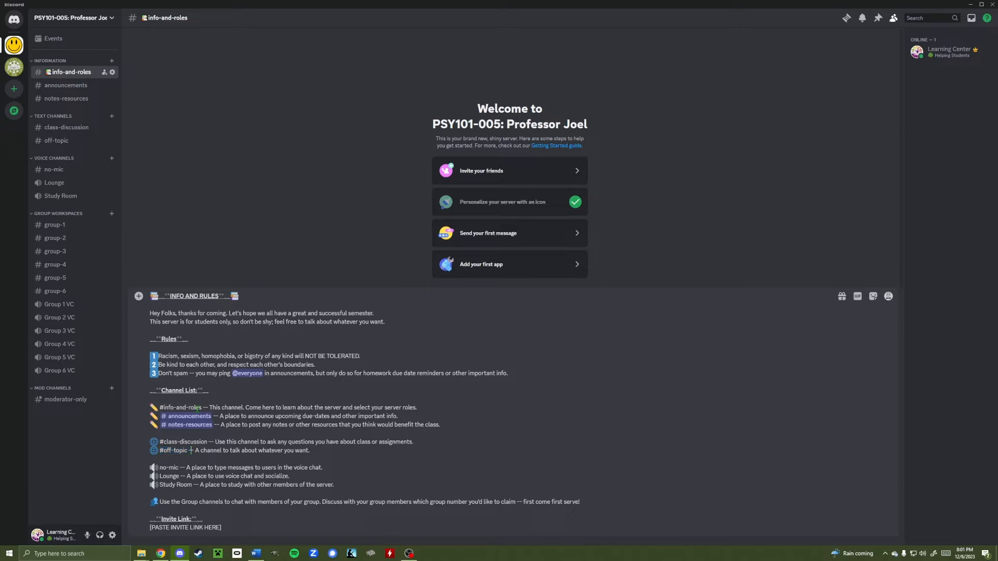
Replace the plain #info-and-roles text in the channel list with a mention of that channel, without an extra space after it.
{"action": "left_click_drag", "start_coordinate": [201, 407], "coordinate": [160, 408]}
{"action": "key", "text": "BackSpace"}
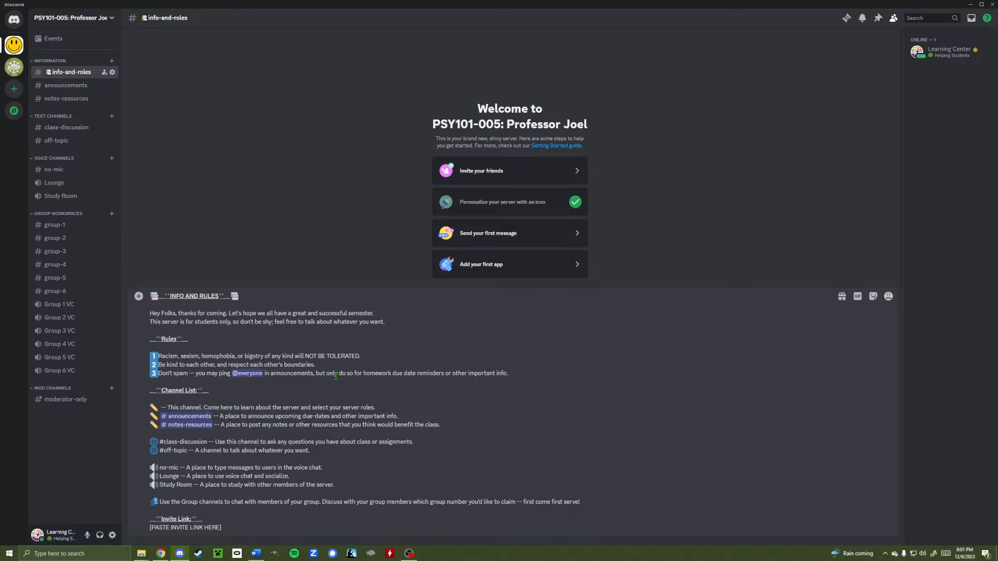
{"action": "type", "text": "# 📋info-and-roles"}
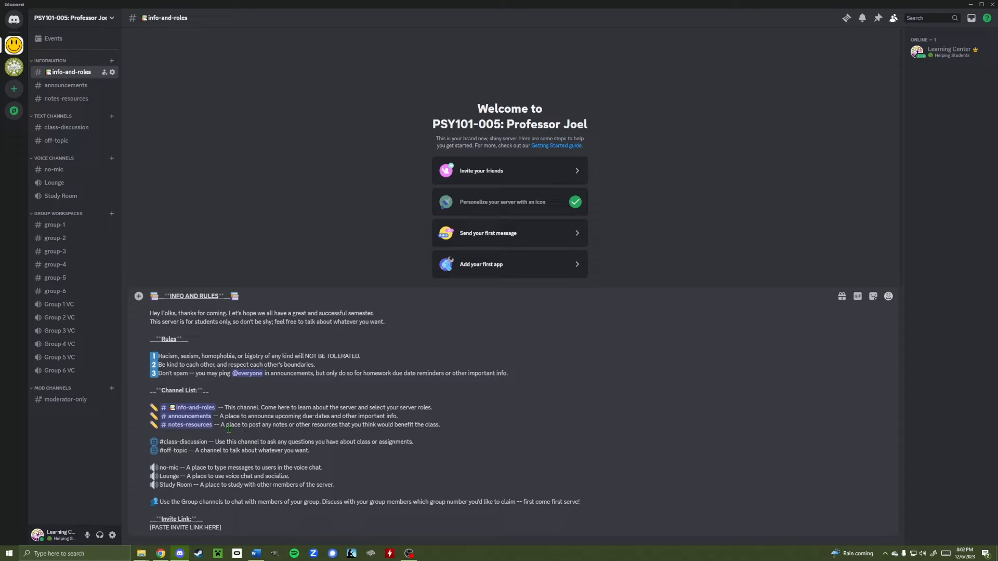
{"action": "key", "text": "BackSpace"}
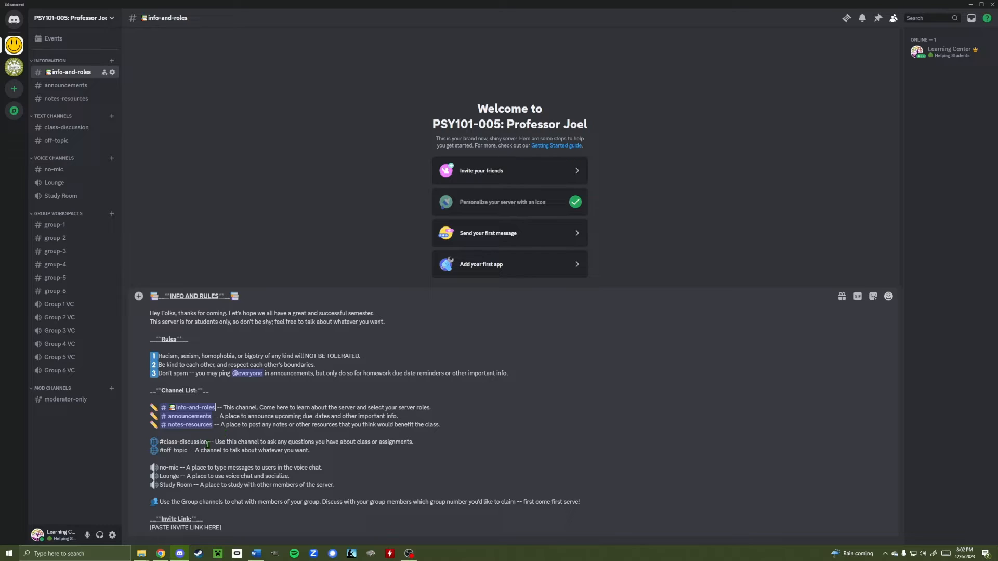
Convert the plain #class-discussion and #off-topic entries into channel mentions by cutting the #class-discussion text and pasting it back in place.
{"action": "left_click_drag", "start_coordinate": [207, 441], "coordinate": [159, 442]}
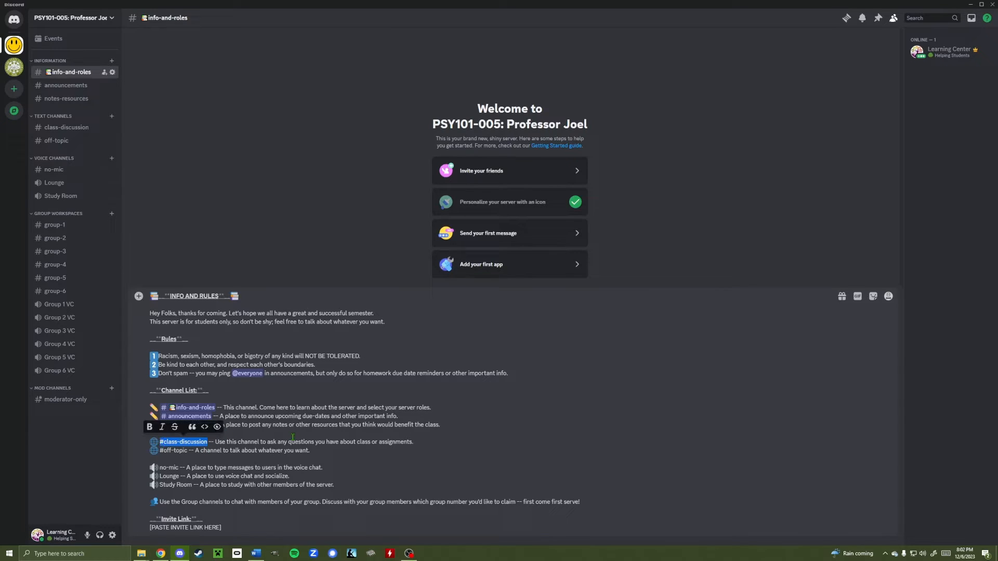
{"action": "key", "text": "ctrl+x"}
{"action": "key", "text": "ctrl+v"}
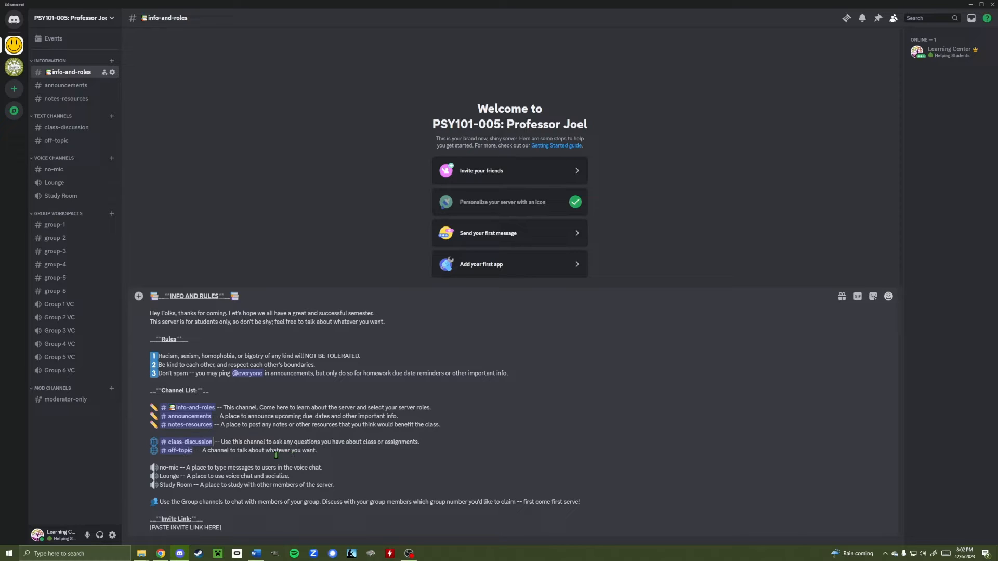
{"action": "left_click_drag", "start_coordinate": [198, 452], "coordinate": [249, 457]}
{"action": "left_click", "coordinate": [250, 454]}
Generate a server invite link, set it to never expire, and copy it for the draft's invite placeholder.
{"action": "left_click_drag", "start_coordinate": [223, 528], "coordinate": [150, 529]}
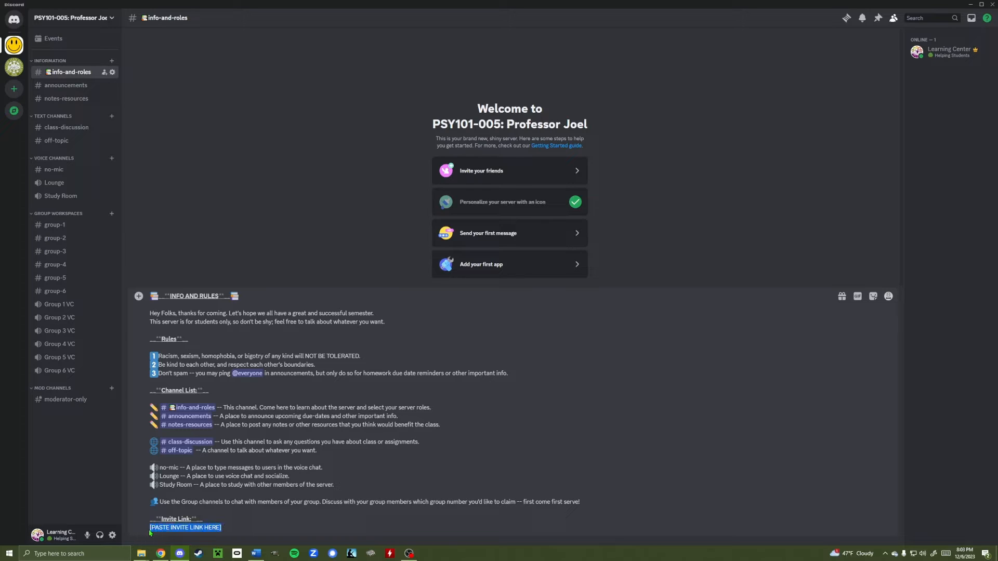
{"action": "left_click", "coordinate": [230, 528]}
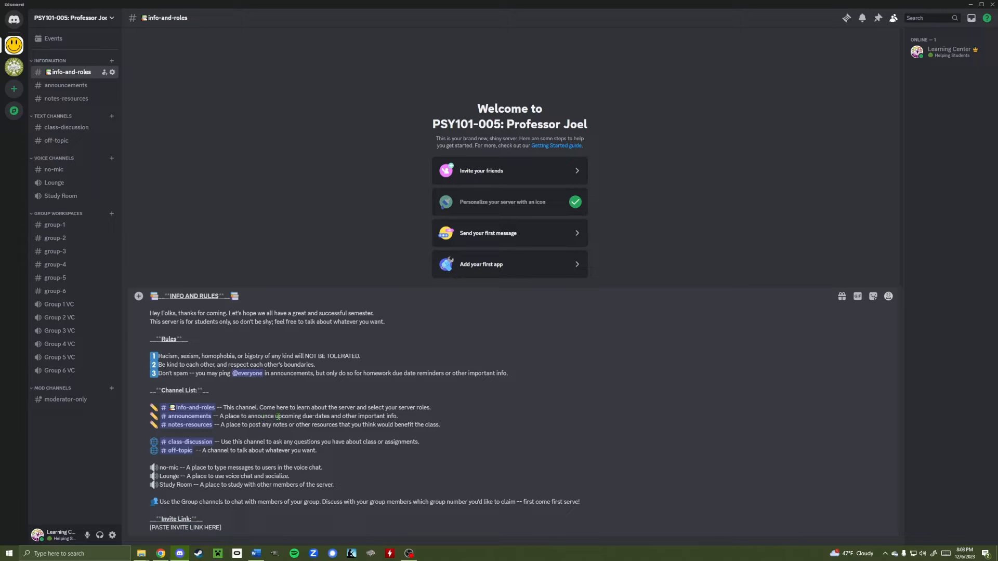
{"action": "left_click", "coordinate": [112, 20]}
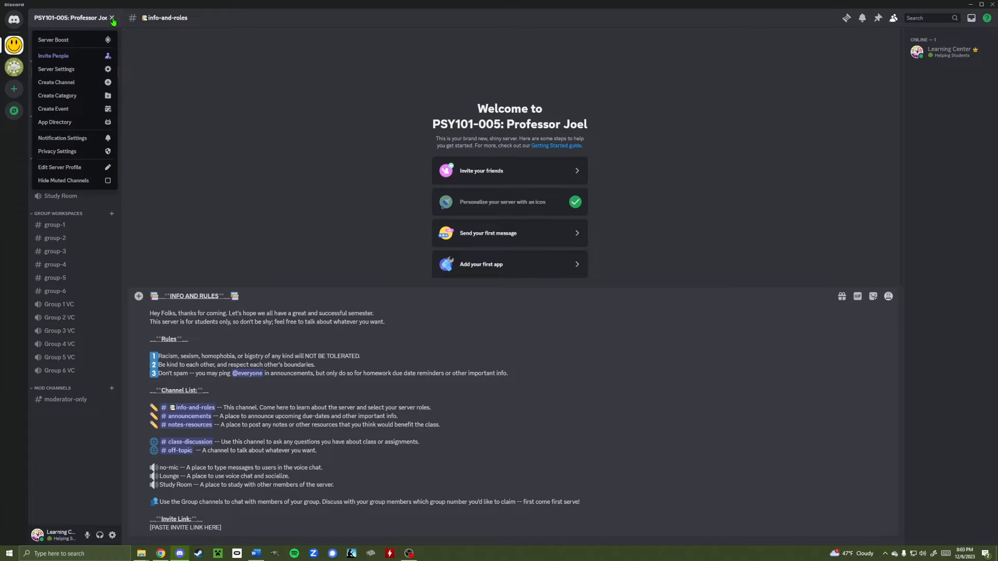
{"action": "left_click", "coordinate": [111, 57]}
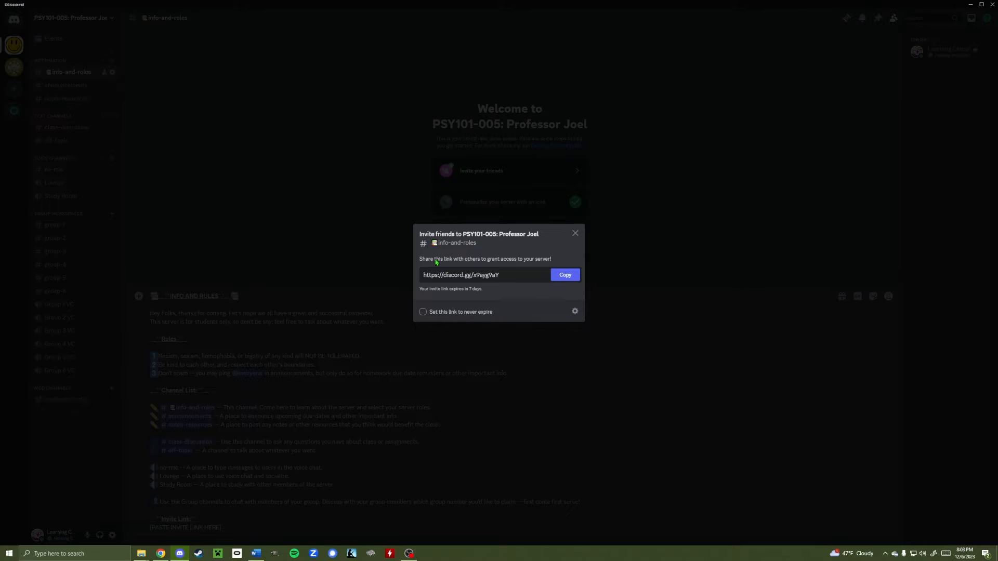
{"action": "left_click", "coordinate": [423, 313]}
{"action": "left_click", "coordinate": [564, 280]}
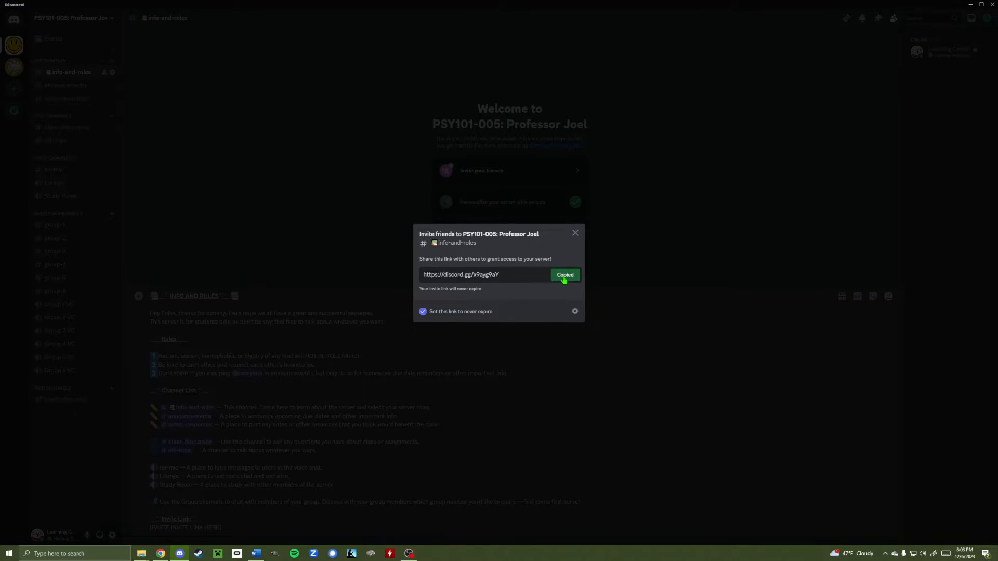
{"action": "left_click", "coordinate": [575, 233]}
Replace the [PASTE INVITE LINK HERE] placeholder with the copied invite link and send the info and rules message.
{"action": "left_click_drag", "start_coordinate": [221, 529], "coordinate": [149, 528]}
{"action": "key", "text": "BackSpace"}
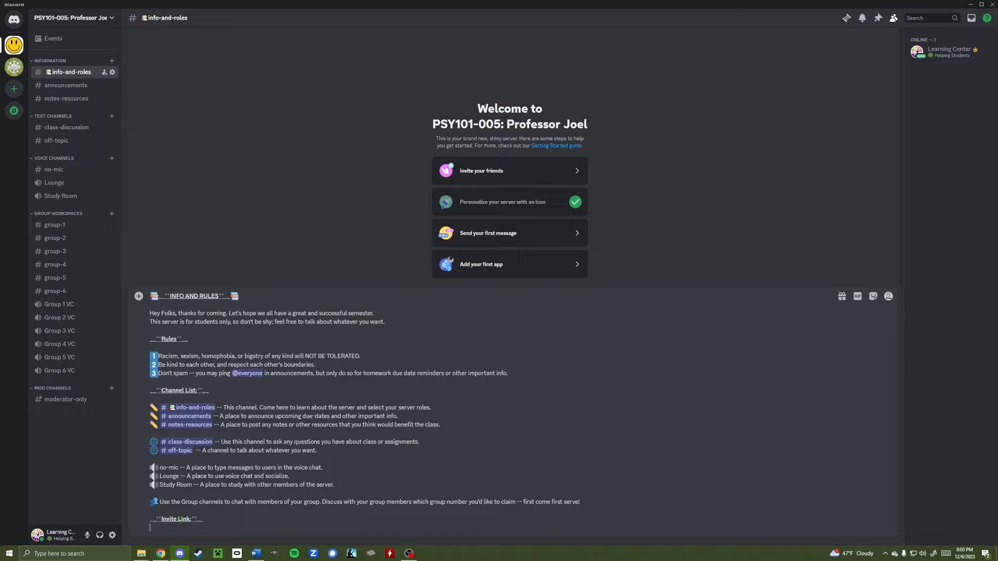
{"action": "key", "text": "ctrl+v"}
{"action": "key", "text": "Return"}
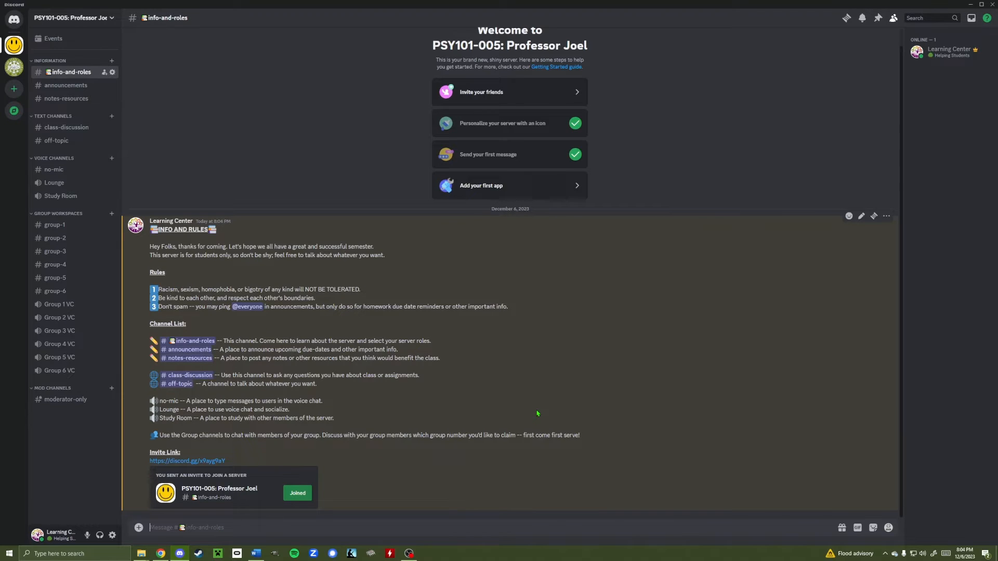
Send a message in info-and-roles that mentions the Learning Center member.
{"action": "key", "text": "shift"}
{"action": "type", "text": "@"}
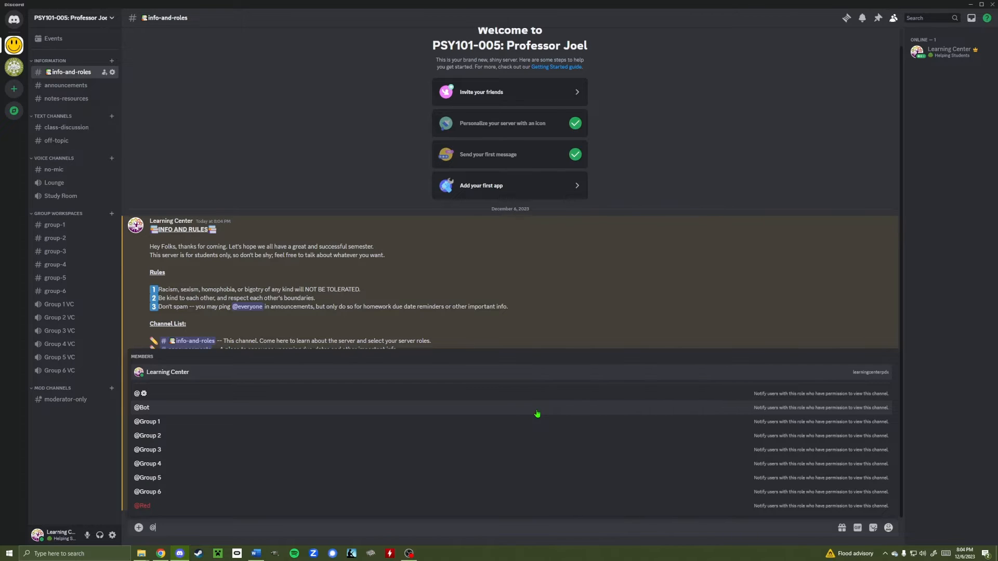
{"action": "type", "text": "le"}
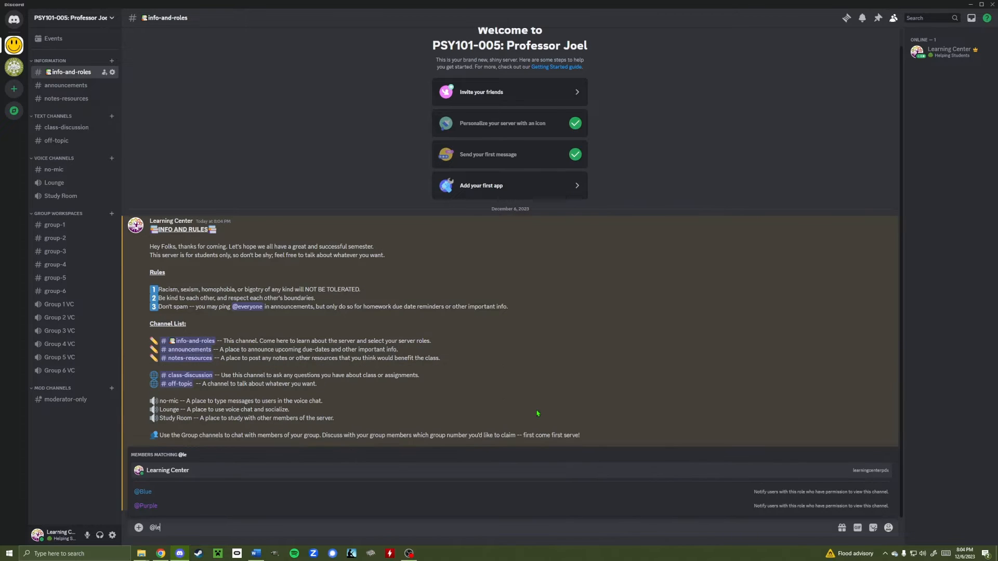
{"action": "left_click", "coordinate": [156, 473]}
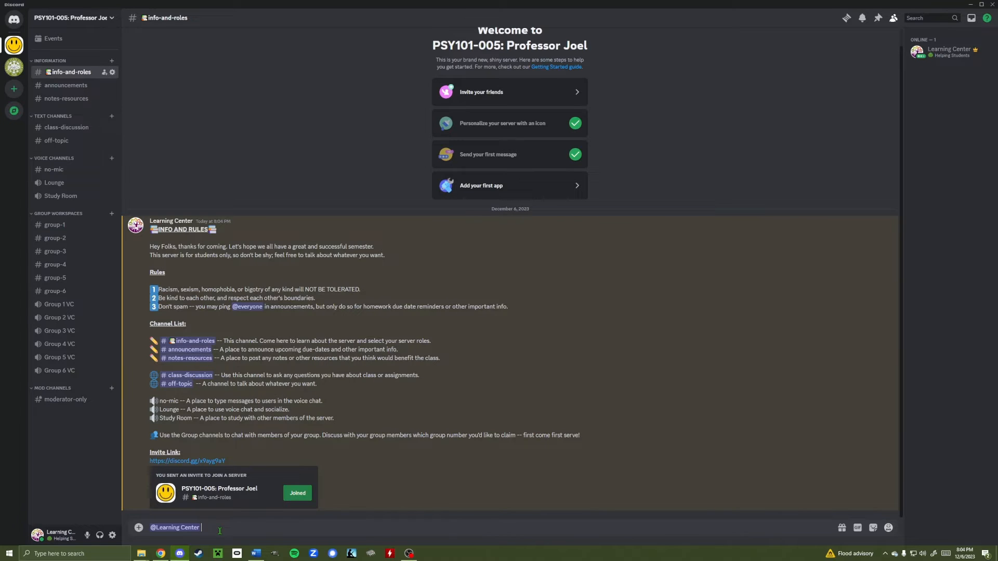
{"action": "key", "text": "Return"}
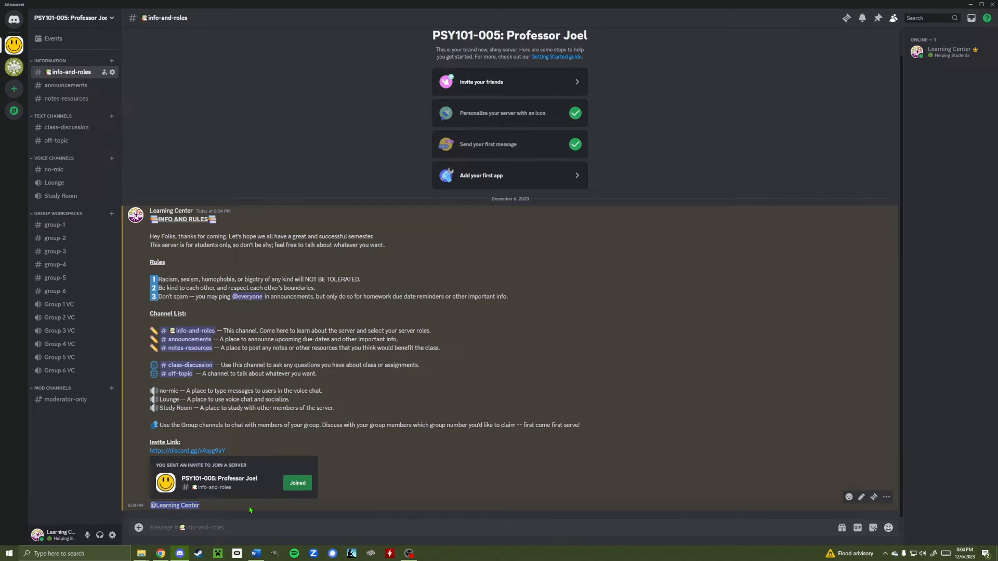
Delete the message that only mentions Learning Center from info-and-roles.
{"action": "right_click", "coordinate": [209, 512]}
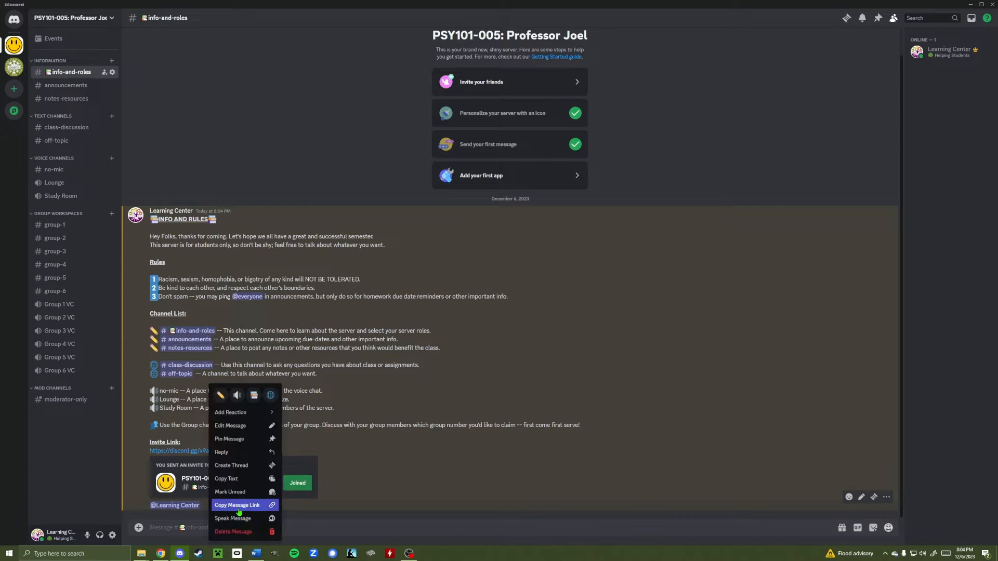
{"action": "left_click", "coordinate": [239, 531]}
{"action": "left_click", "coordinate": [559, 323]}
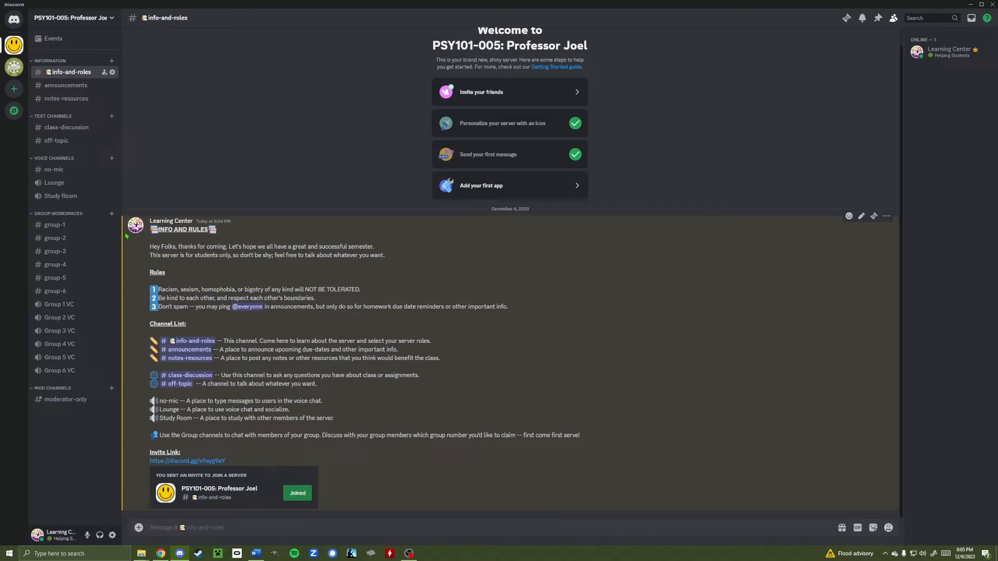
Review the greeting, rules, channel list and invite sections of the posted info and rules message.
{"action": "left_click_drag", "start_coordinate": [148, 235], "coordinate": [374, 469]}
{"action": "left_click", "coordinate": [352, 476]}
{"action": "mouse_move", "coordinate": [151, 290]}
{"action": "left_mouse_down"}
{"action": "mouse_move", "coordinate": [524, 306]}
{"action": "mouse_move", "coordinate": [159, 300]}
{"action": "mouse_move", "coordinate": [159, 286]}
{"action": "left_mouse_up"}
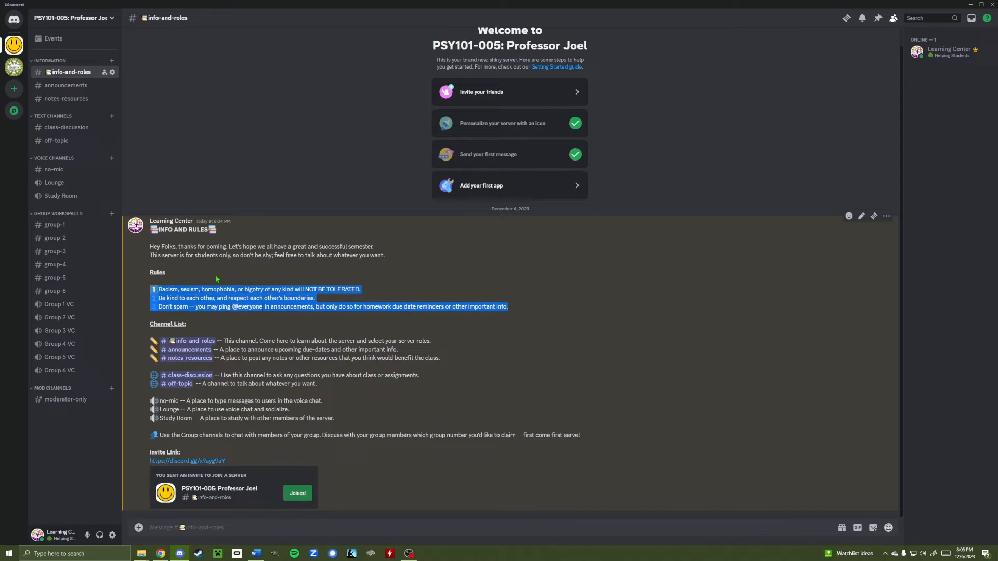
{"action": "left_click", "coordinate": [217, 279]}
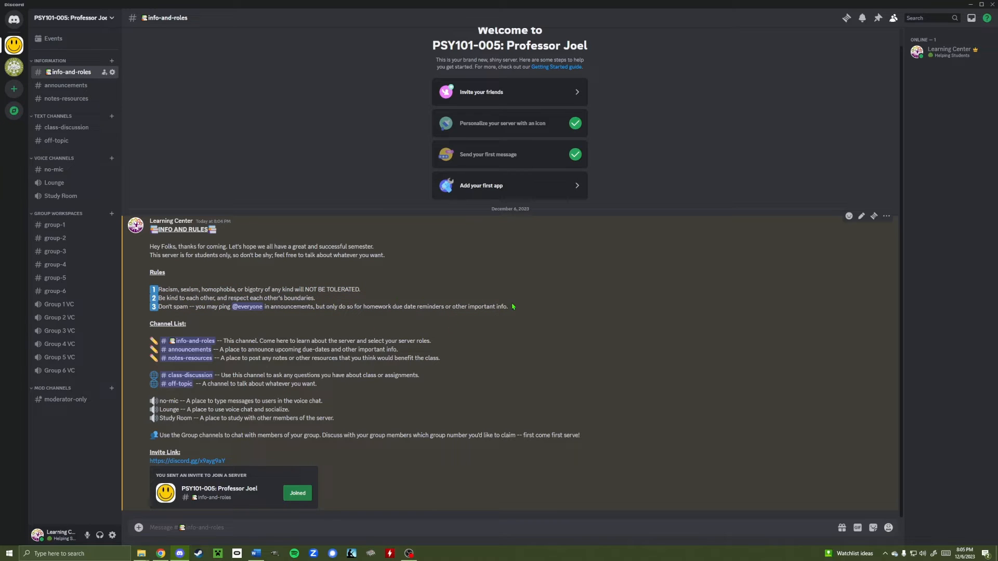
{"action": "left_click_drag", "start_coordinate": [150, 245], "coordinate": [513, 450]}
{"action": "left_click", "coordinate": [498, 445]}
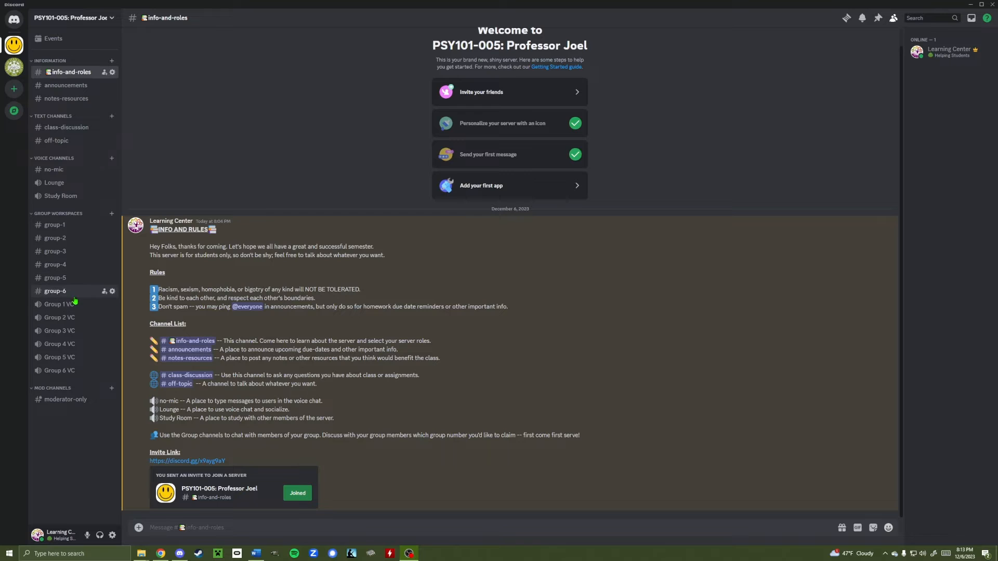
Create a non-private text channel named group-7 in Group Workspaces and send "Hi!" in it.
{"action": "left_click", "coordinate": [112, 292]}
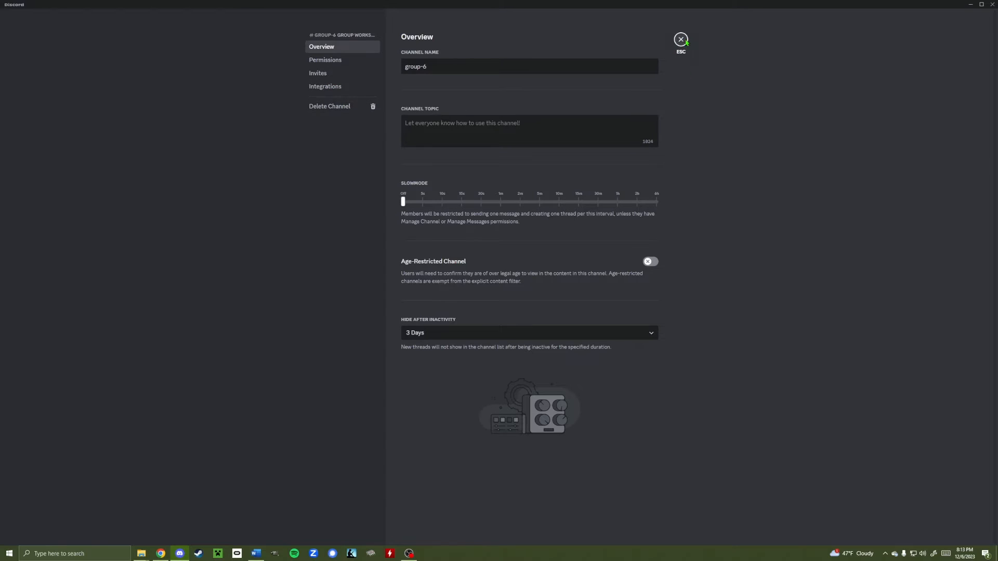
{"action": "left_click", "coordinate": [681, 39]}
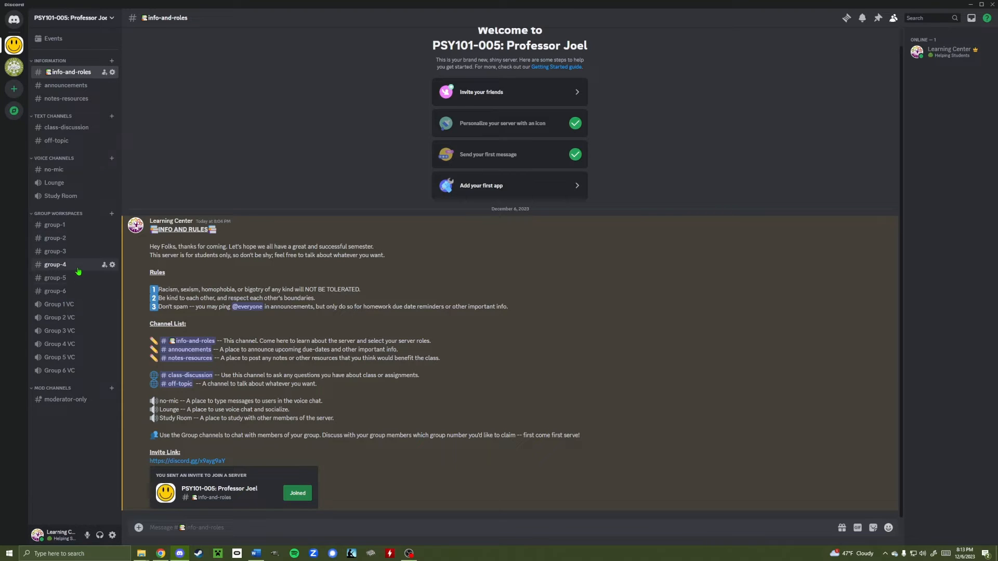
{"action": "left_click", "coordinate": [111, 216]}
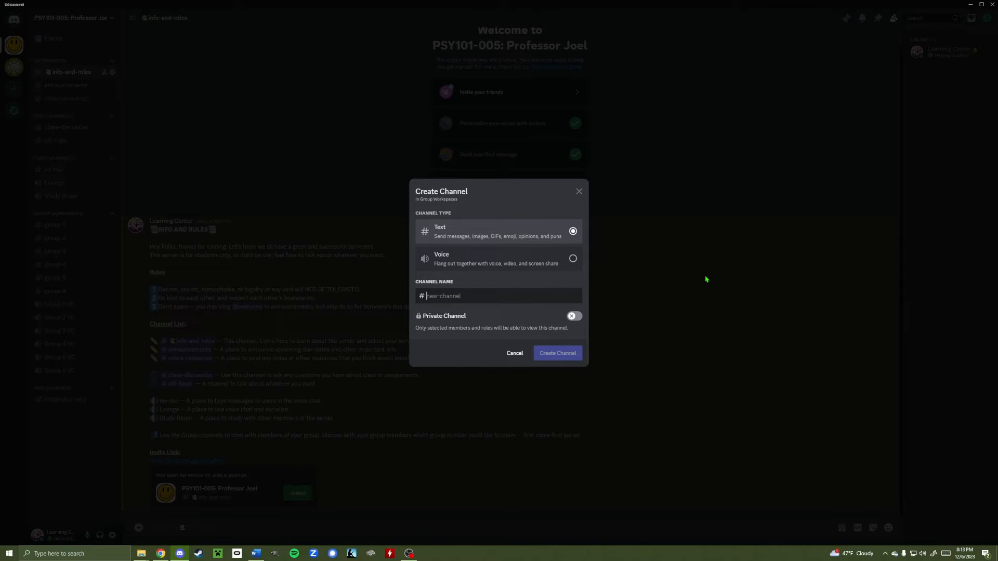
{"action": "type", "text": "group-7"}
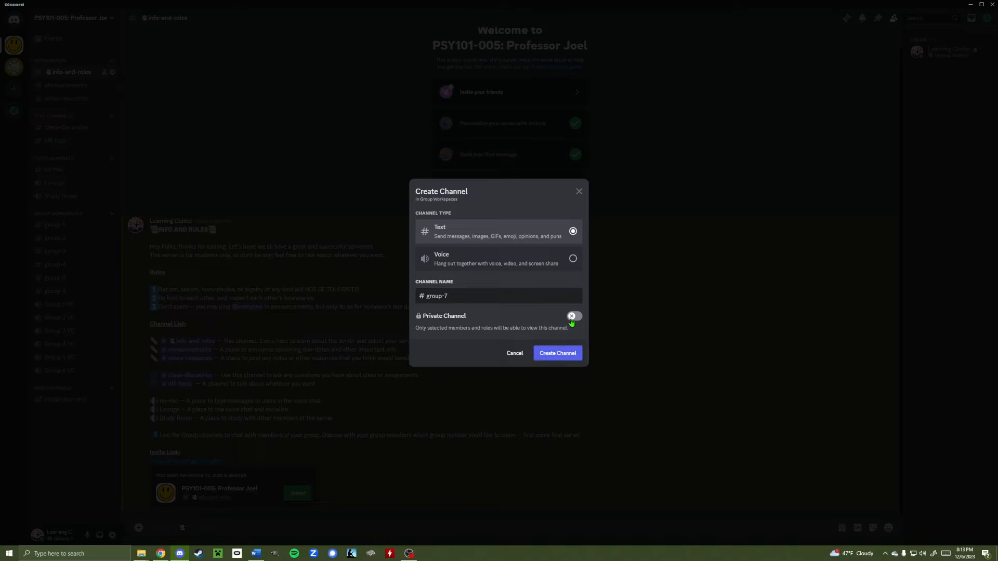
{"action": "left_click", "coordinate": [554, 359]}
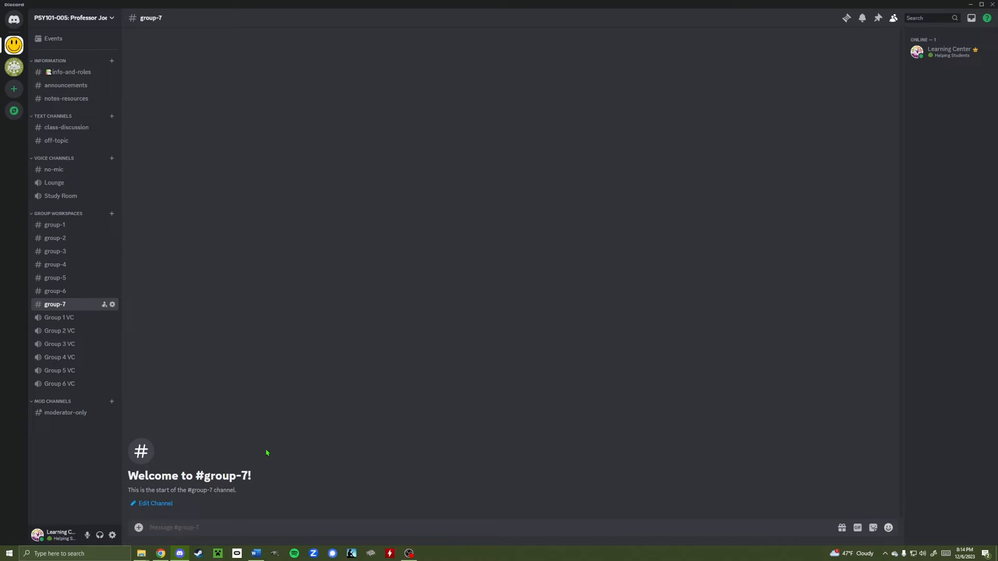
{"action": "type", "text": "Hi!"}
{"action": "key", "text": "Return"}
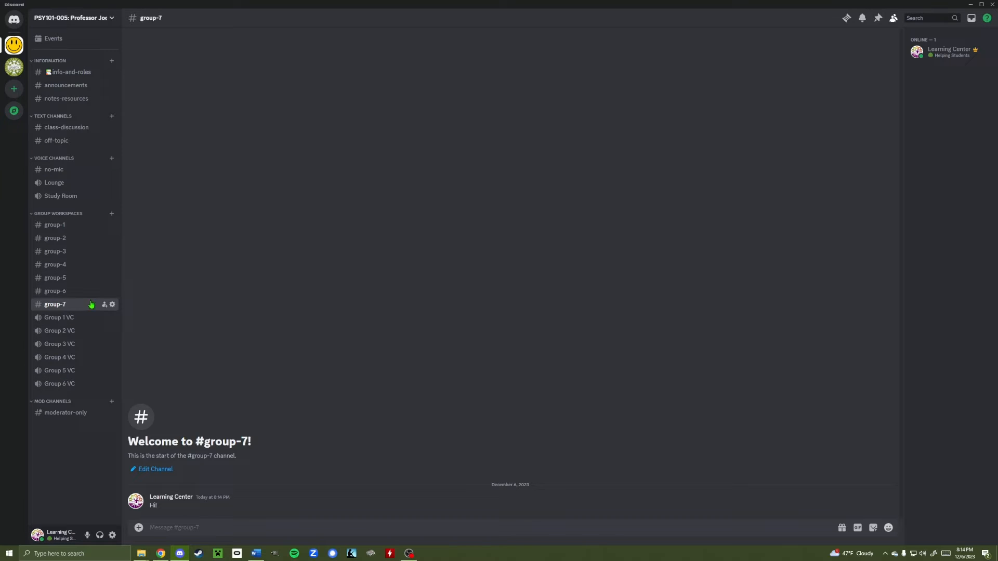
Create a non-private voice channel named Group 7 VC in Group Workspaces.
{"action": "left_click", "coordinate": [111, 215]}
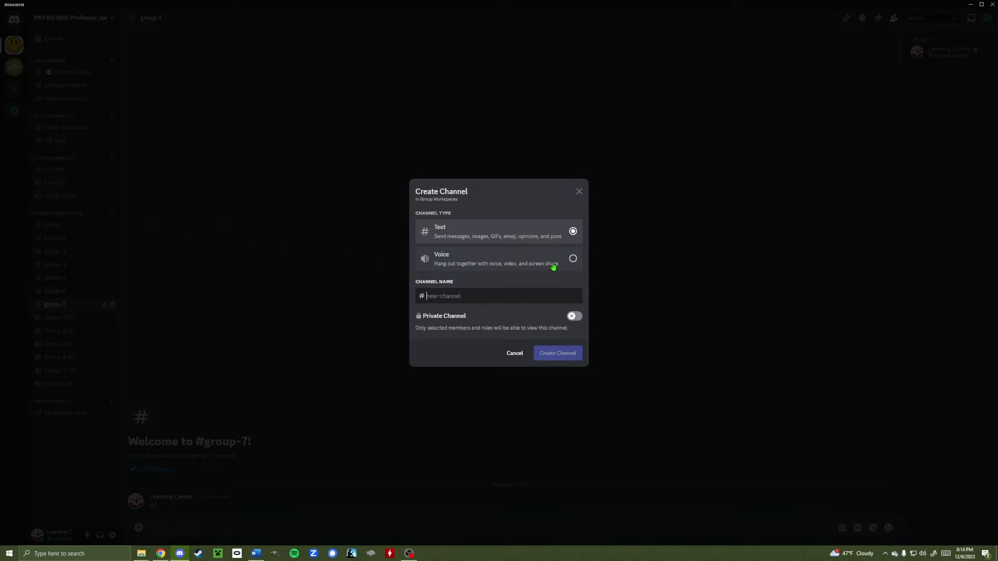
{"action": "left_click", "coordinate": [435, 258]}
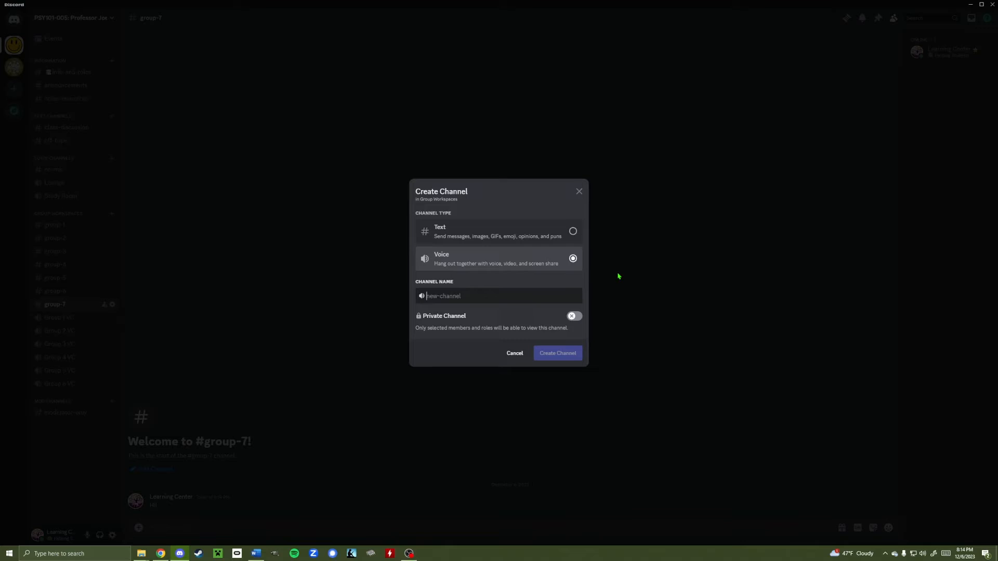
{"action": "type", "text": "Group 7"}
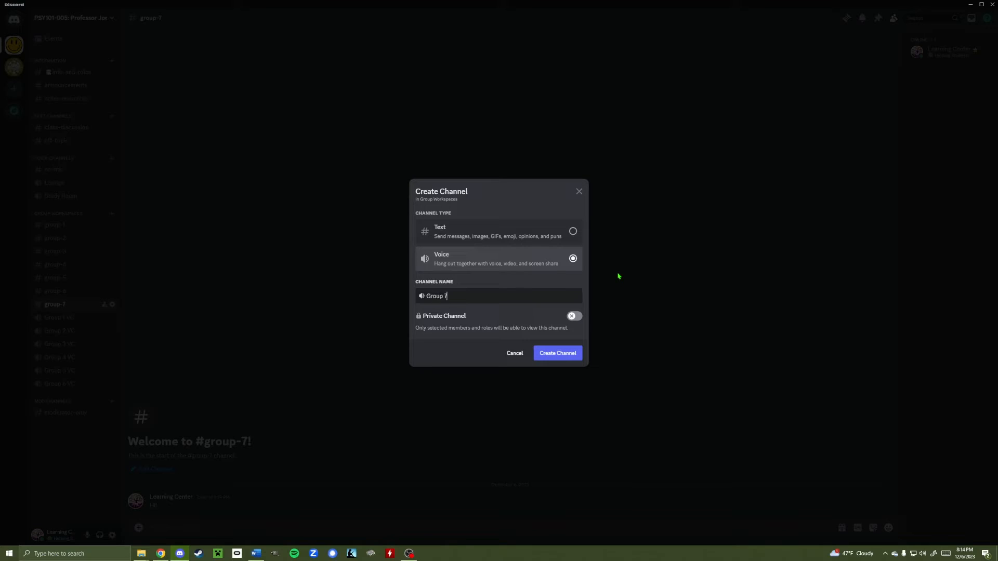
{"action": "type", "text": " VC"}
{"action": "left_click", "coordinate": [575, 316]}
{"action": "left_click", "coordinate": [575, 317]}
{"action": "left_click", "coordinate": [551, 353]}
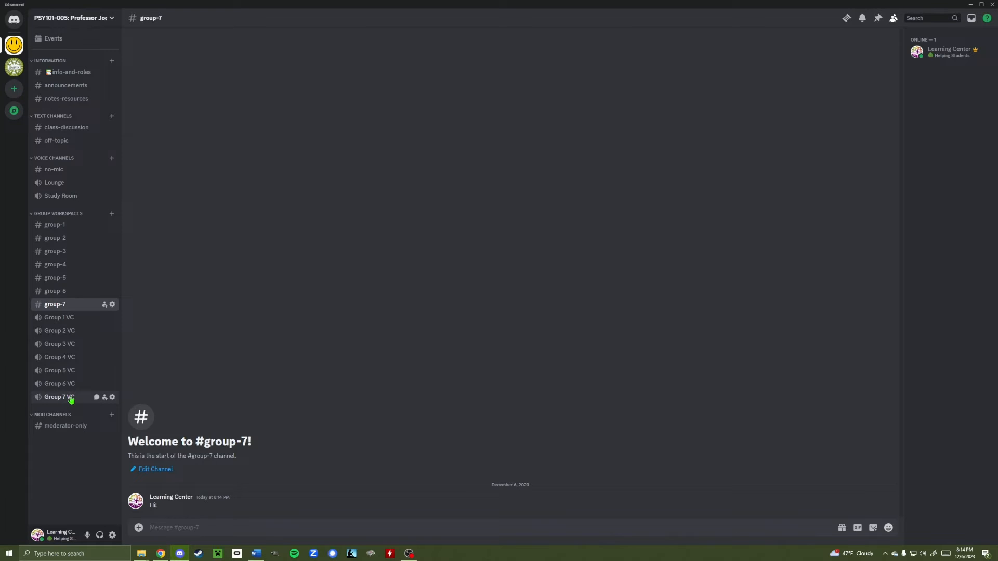
Delete the Group 7 VC voice channel and the group-7 text channel from Group Workspaces.
{"action": "left_click", "coordinate": [113, 398]}
{"action": "left_click", "coordinate": [339, 106]}
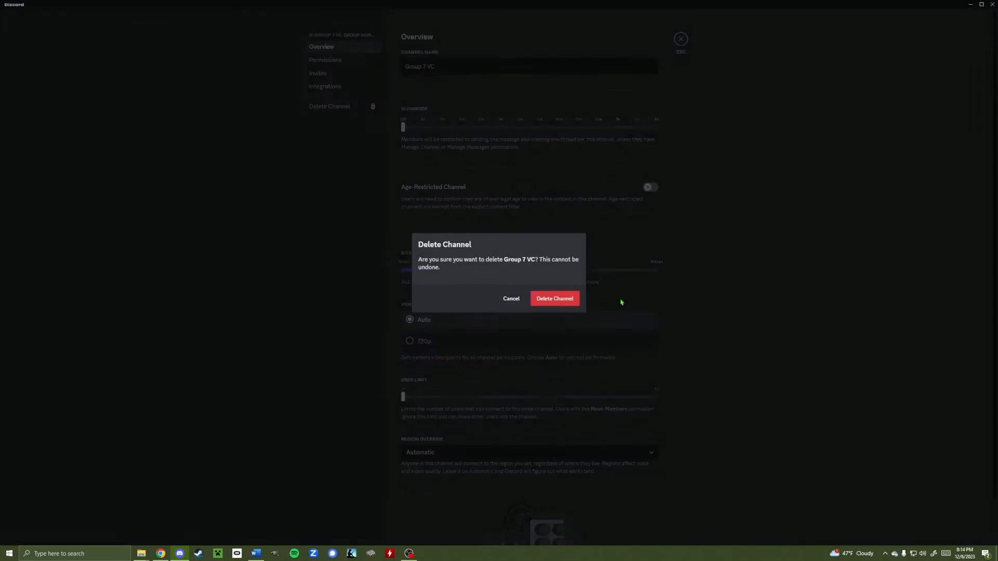
{"action": "left_click", "coordinate": [565, 300]}
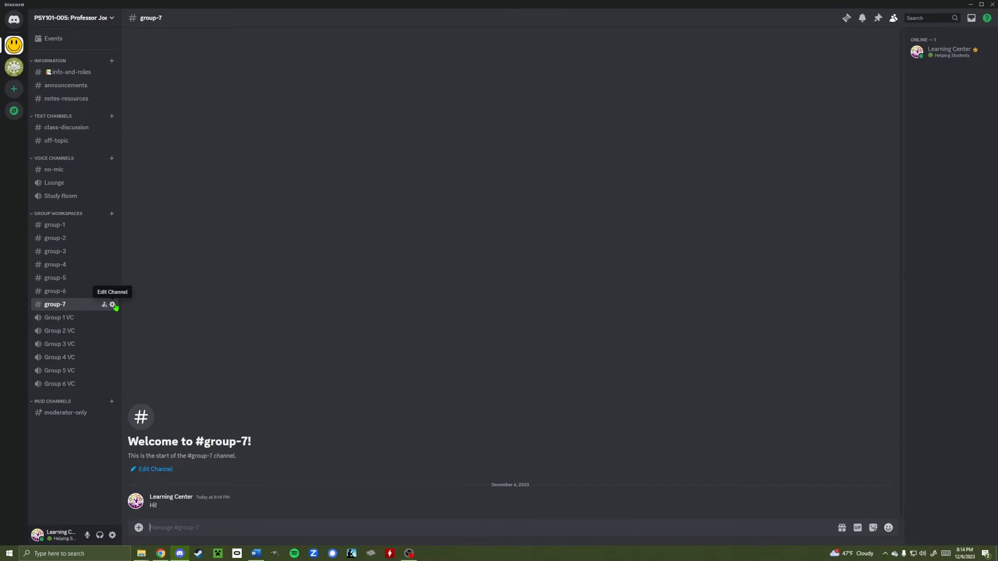
{"action": "left_click", "coordinate": [112, 306]}
{"action": "left_click", "coordinate": [330, 106]}
{"action": "left_click", "coordinate": [555, 299]}
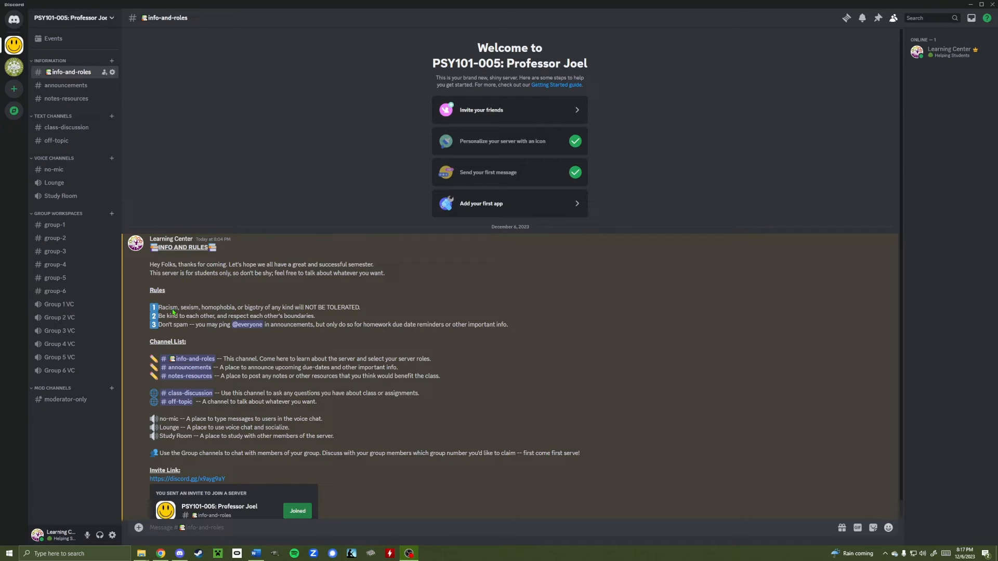
Edit the posted info and rules message to remove the extra space after the #off-topic mention, and save it.
{"action": "left_click", "coordinate": [77, 75]}
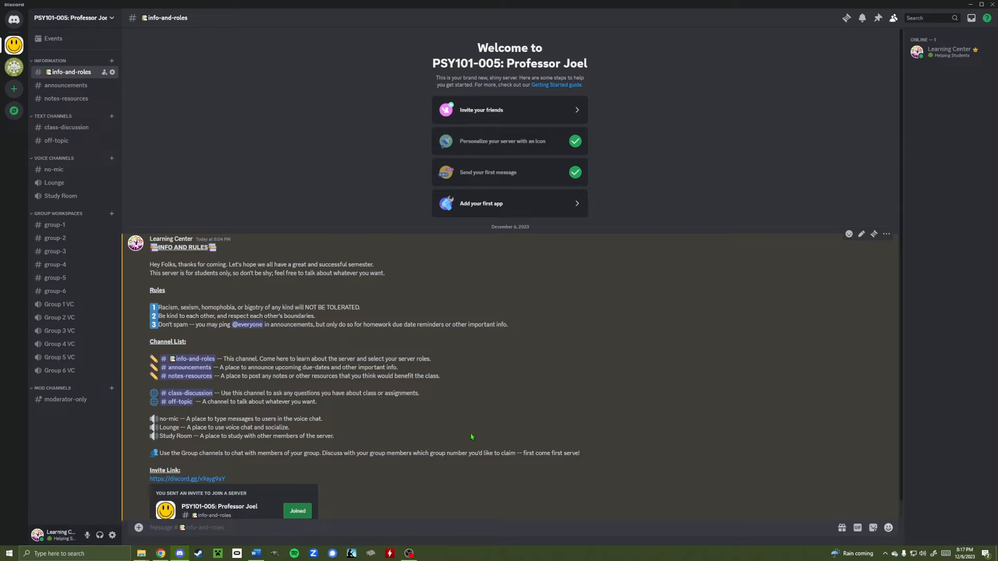
{"action": "left_click", "coordinate": [861, 235]}
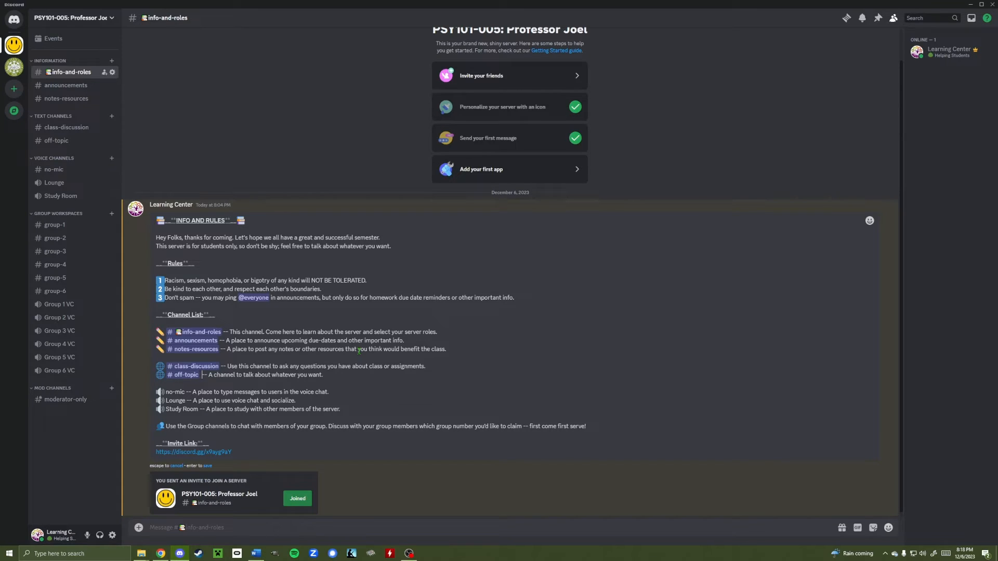
{"action": "key", "text": "BackSpace"}
{"action": "left_click", "coordinate": [207, 467]}
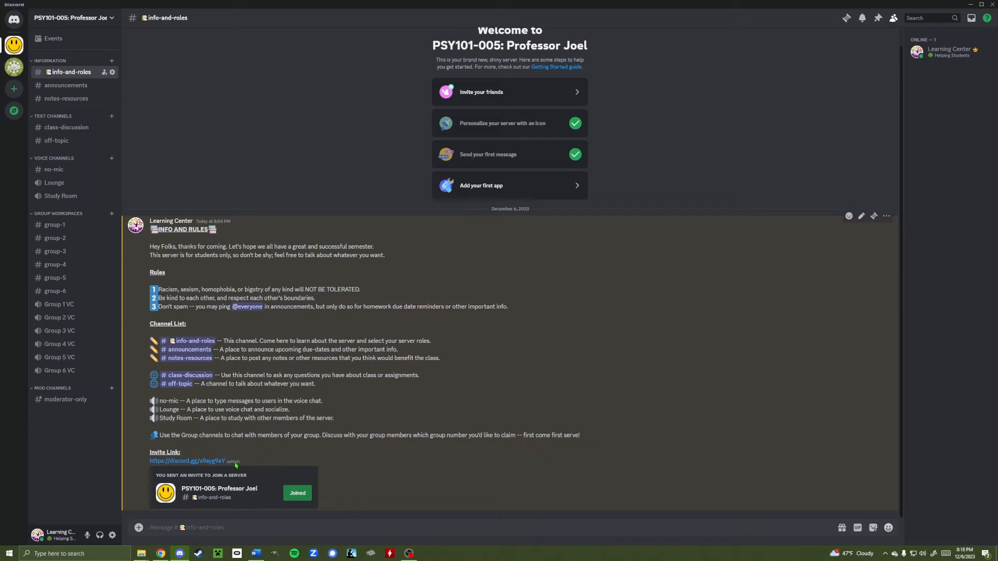
{"action": "mouse_move", "coordinate": [236, 464]}
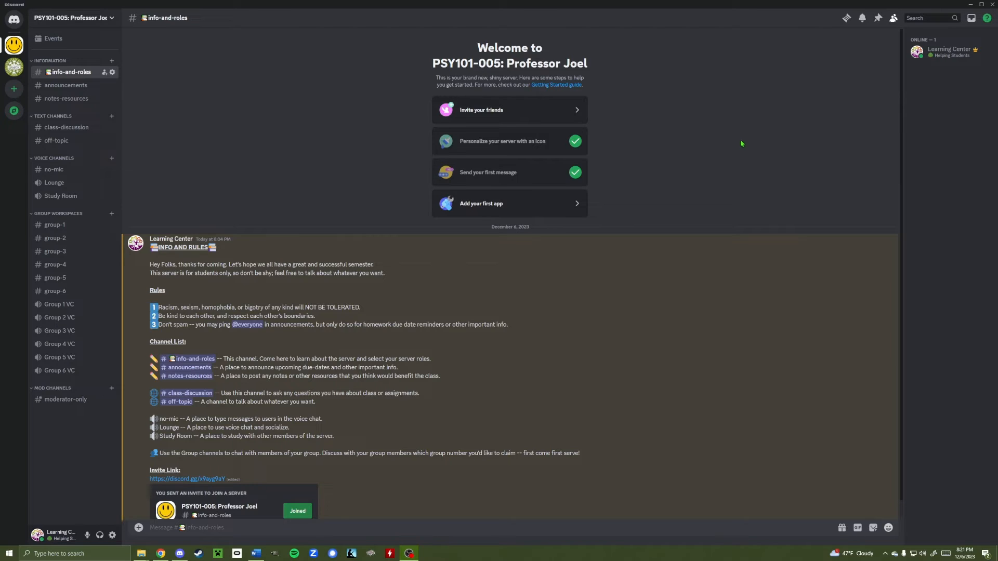
Assign the gear-symbol role to the Learning Center account from its member profile.
{"action": "left_click", "coordinate": [940, 52]}
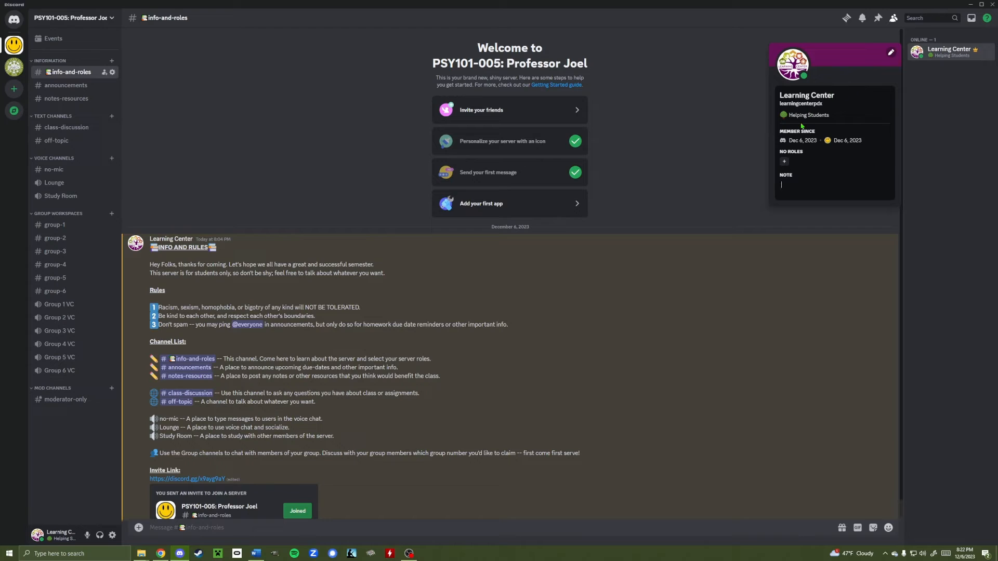
{"action": "left_click", "coordinate": [785, 163]}
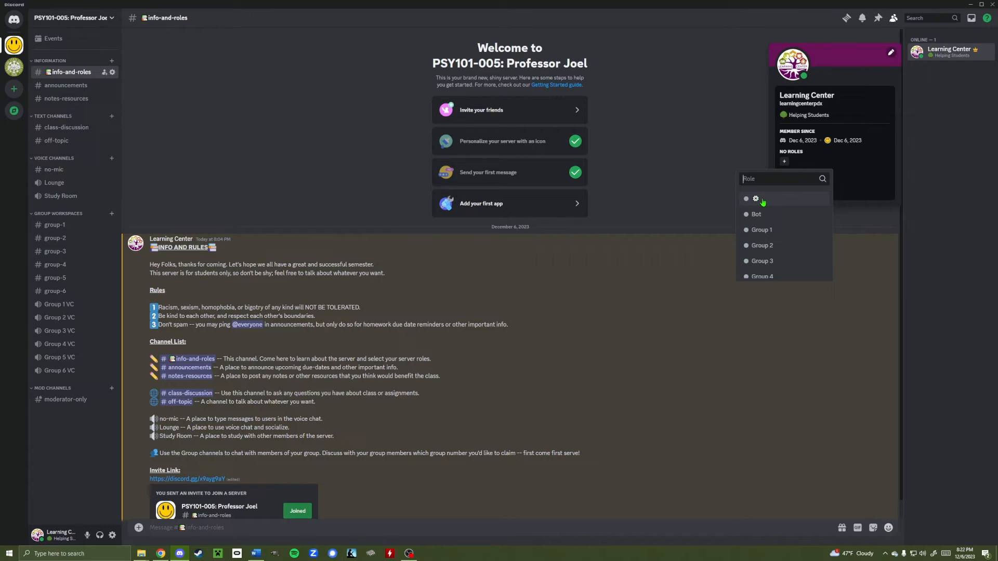
{"action": "left_click", "coordinate": [761, 199]}
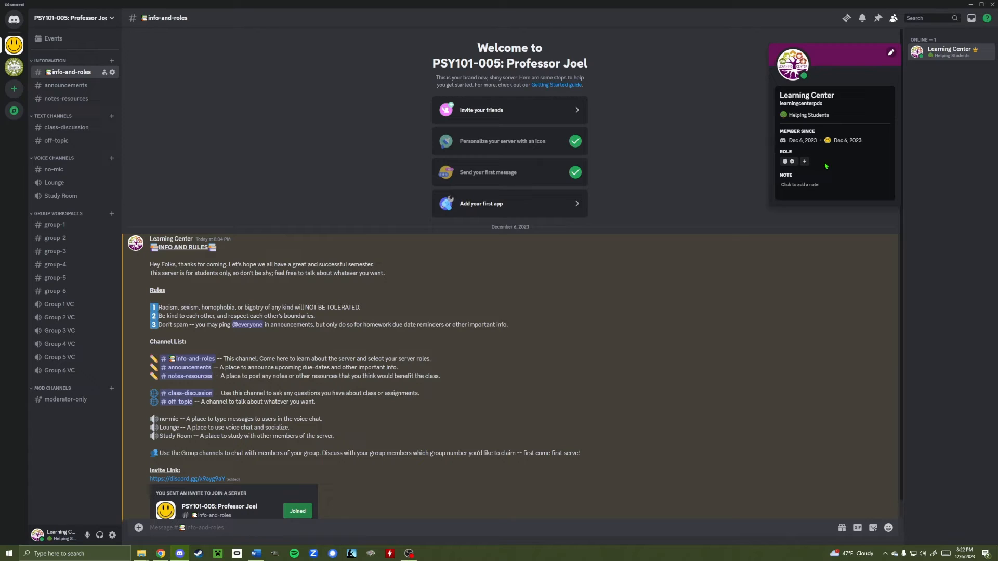
Add the Group 3 and Group 1 roles to the Learning Center account.
{"action": "left_click", "coordinate": [805, 162]}
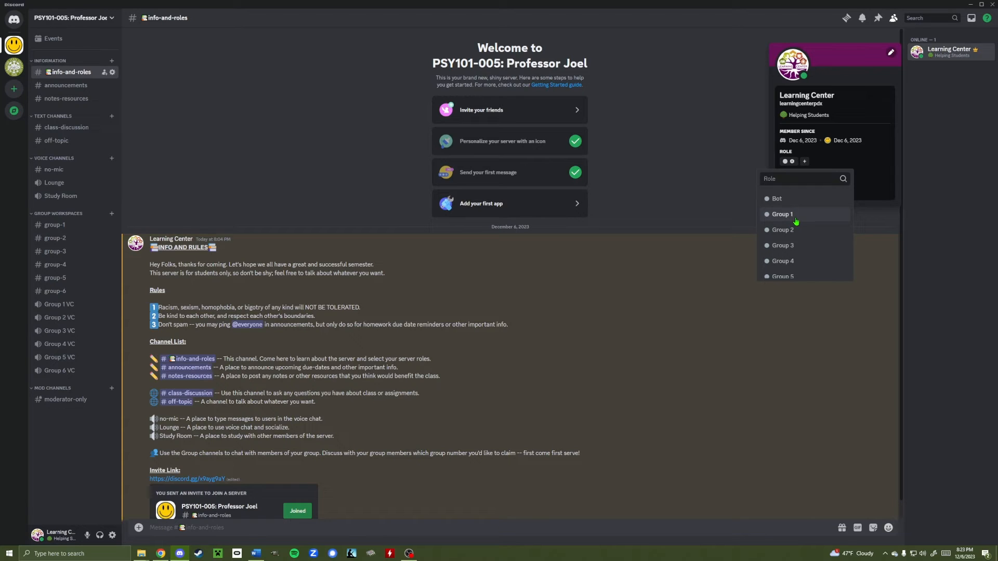
{"action": "left_click", "coordinate": [790, 248]}
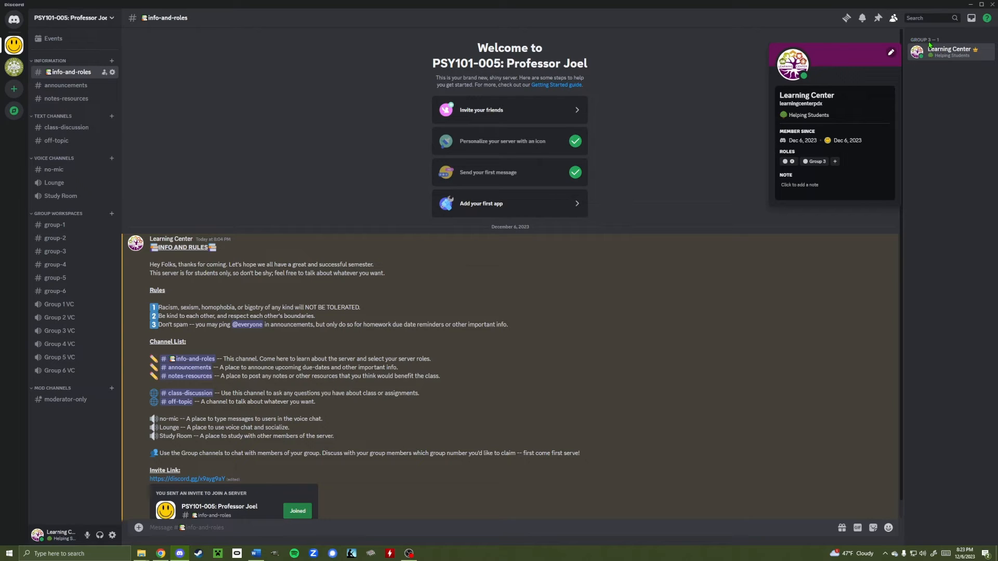
{"action": "left_click", "coordinate": [835, 162]}
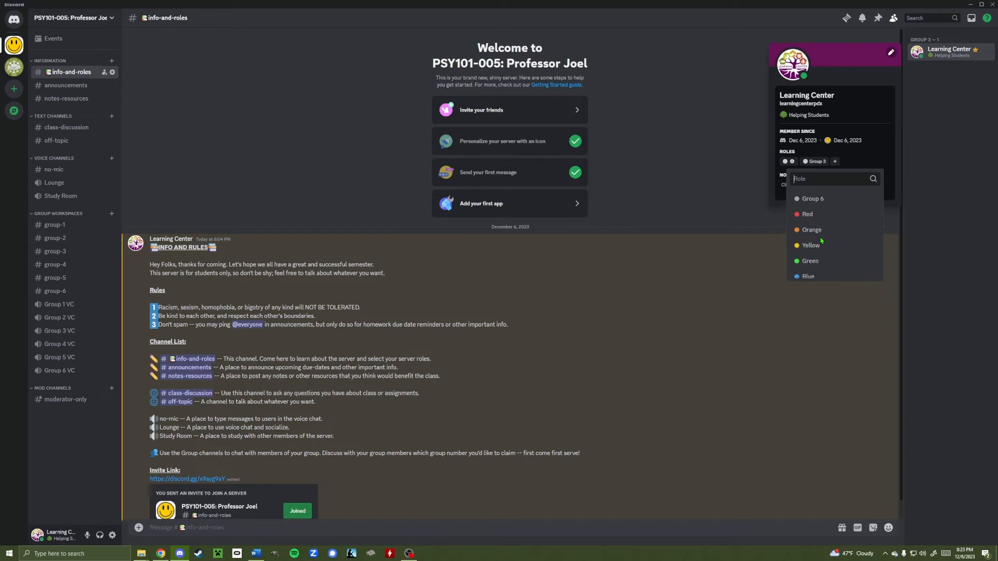
{"action": "scroll", "coordinate": [816, 237], "scroll_direction": "down", "scroll_amount": 1}
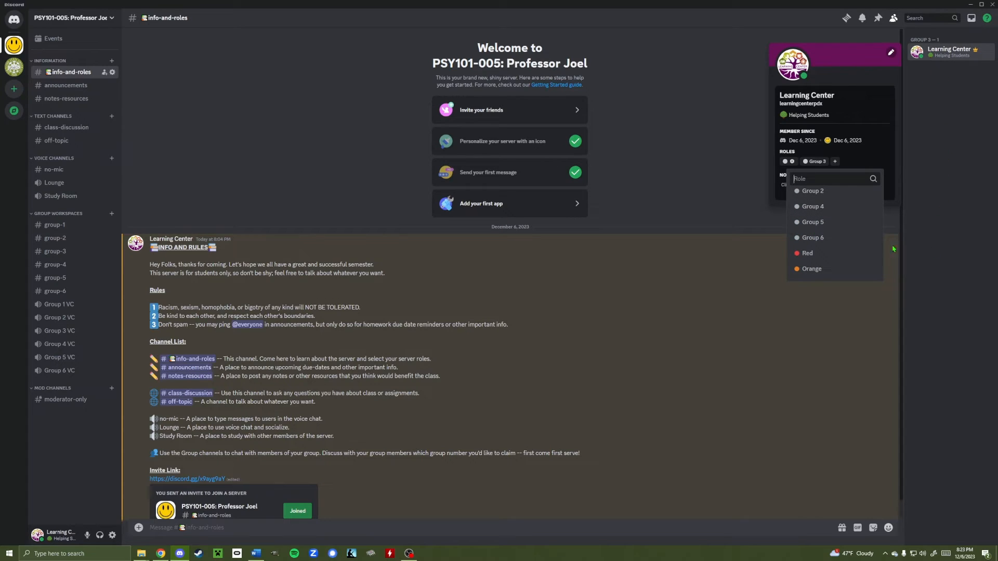
{"action": "scroll", "coordinate": [814, 229], "scroll_direction": "up", "scroll_amount": 1}
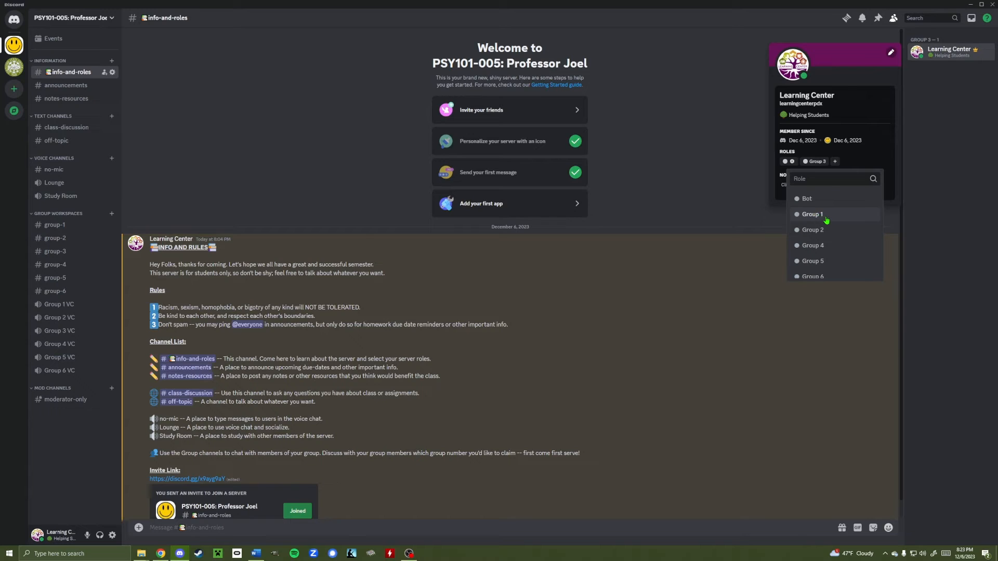
{"action": "left_click", "coordinate": [827, 221]}
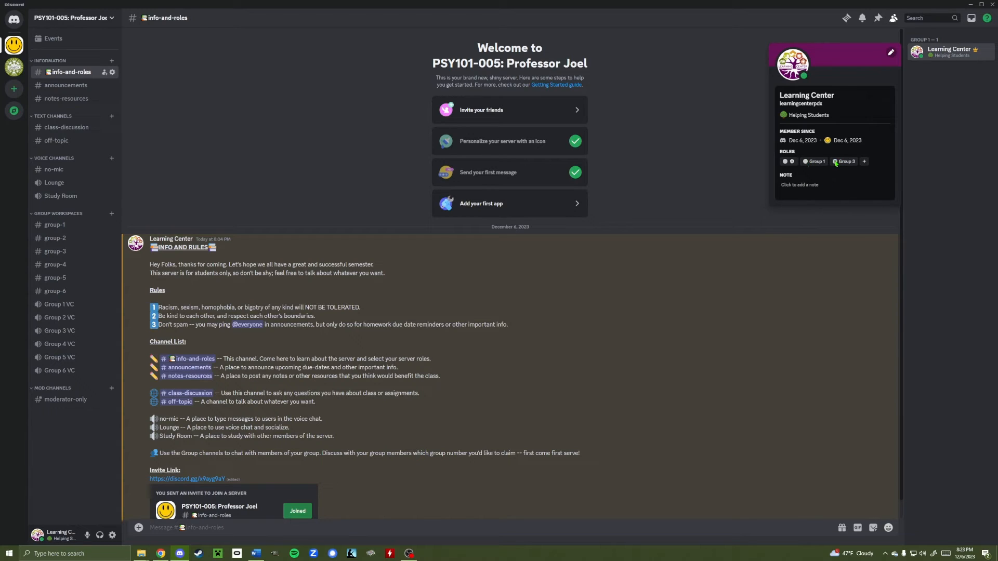
Remove the Group 3 and Group 1 roles from the Learning Center account.
{"action": "left_click", "coordinate": [835, 162]}
{"action": "left_click", "coordinate": [805, 162]}
Browse the color roles and assign the Purple role to the Learning Center account.
{"action": "left_click", "coordinate": [805, 162]}
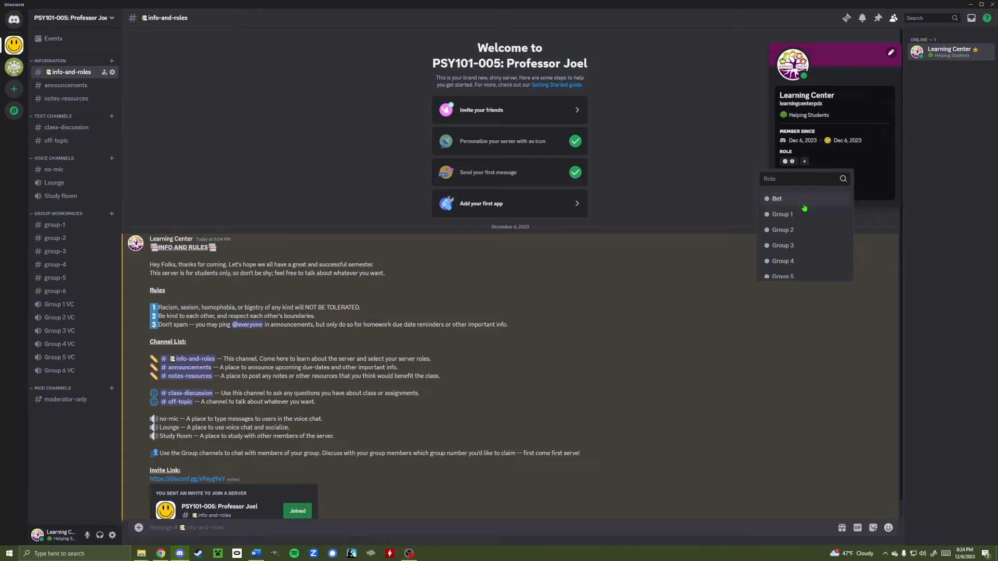
{"action": "scroll", "coordinate": [806, 208], "scroll_direction": "down", "scroll_amount": 2}
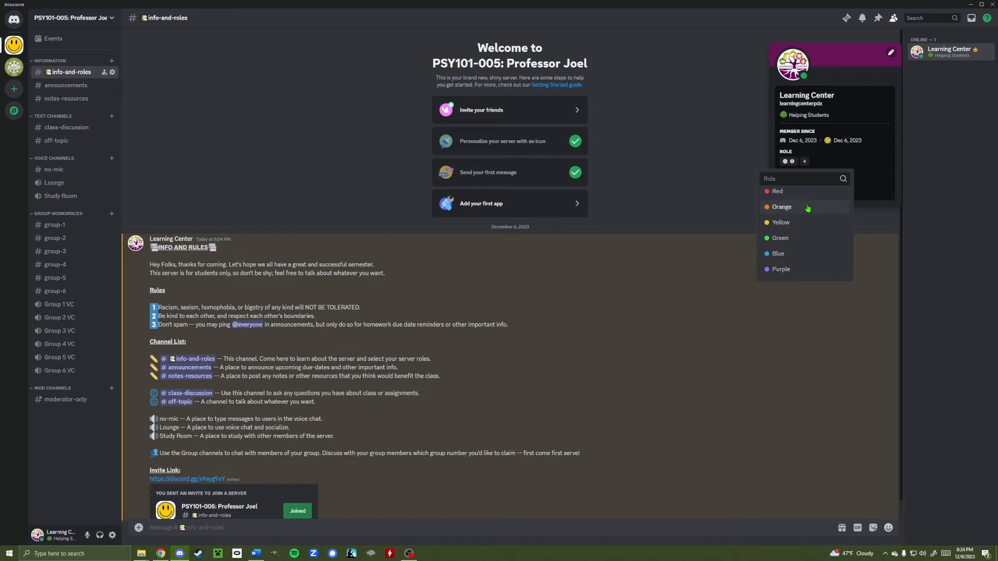
{"action": "scroll", "coordinate": [806, 208], "scroll_direction": "down", "scroll_amount": 2}
{"action": "scroll", "coordinate": [803, 240], "scroll_direction": "up", "scroll_amount": 2}
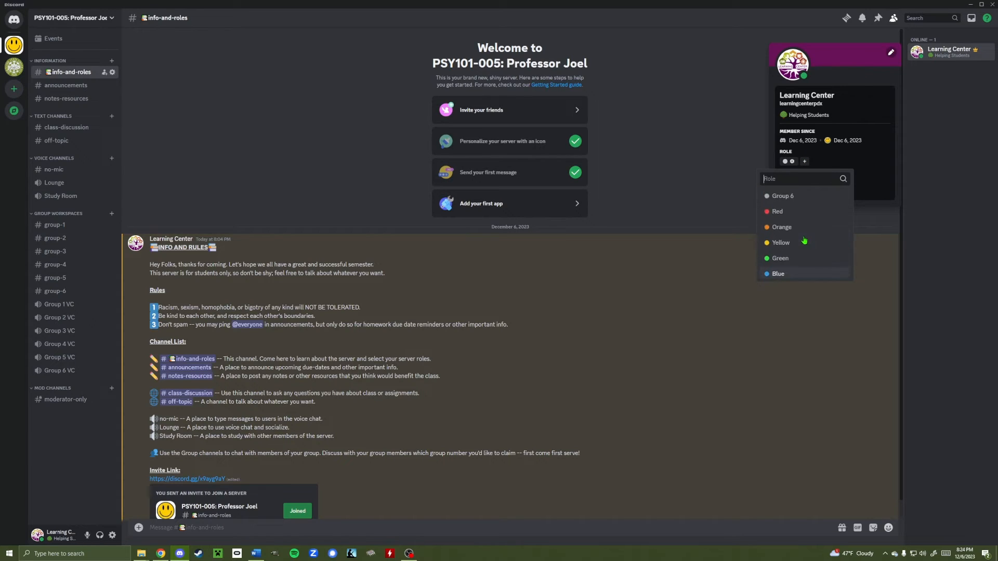
{"action": "scroll", "coordinate": [801, 250], "scroll_direction": "down", "scroll_amount": 2}
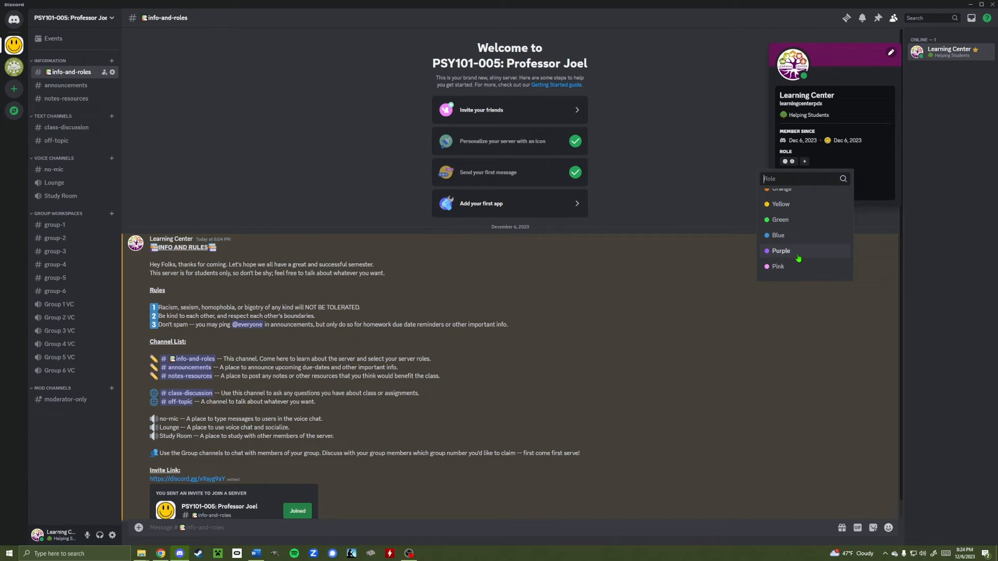
{"action": "scroll", "coordinate": [800, 258], "scroll_direction": "up", "scroll_amount": 2}
{"action": "scroll", "coordinate": [801, 257], "scroll_direction": "down", "scroll_amount": 2}
{"action": "scroll", "coordinate": [800, 255], "scroll_direction": "up", "scroll_amount": 2}
{"action": "scroll", "coordinate": [792, 235], "scroll_direction": "down", "scroll_amount": 2}
{"action": "left_click", "coordinate": [781, 251]}
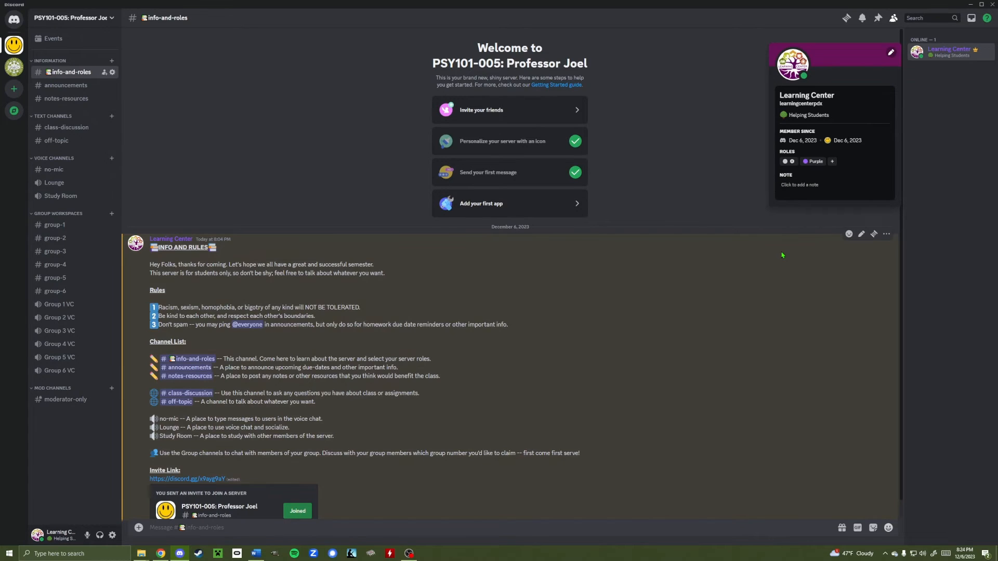
{"action": "left_click", "coordinate": [913, 173]}
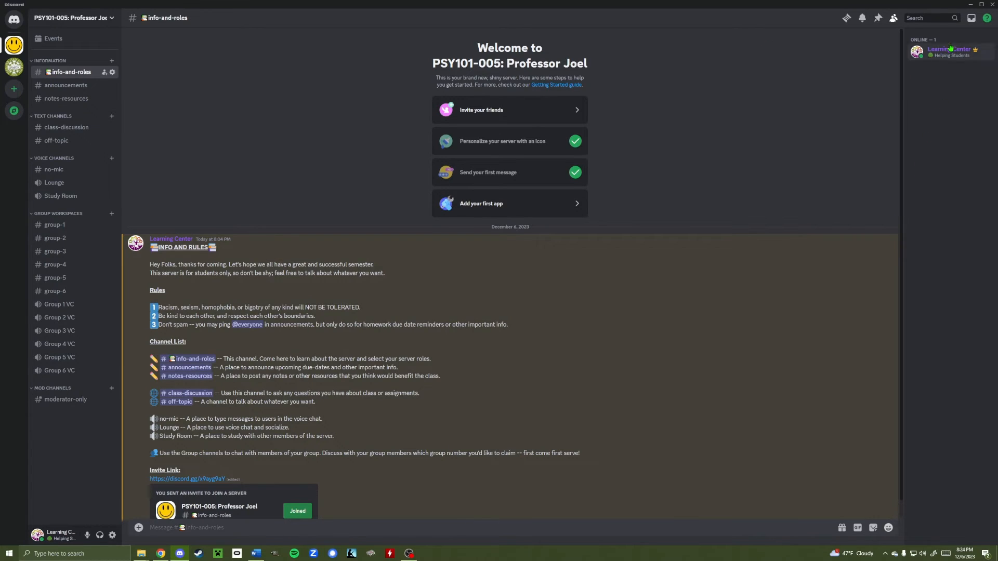
Send the message "Hello!" in the class-discussion channel.
{"action": "left_click", "coordinate": [65, 127]}
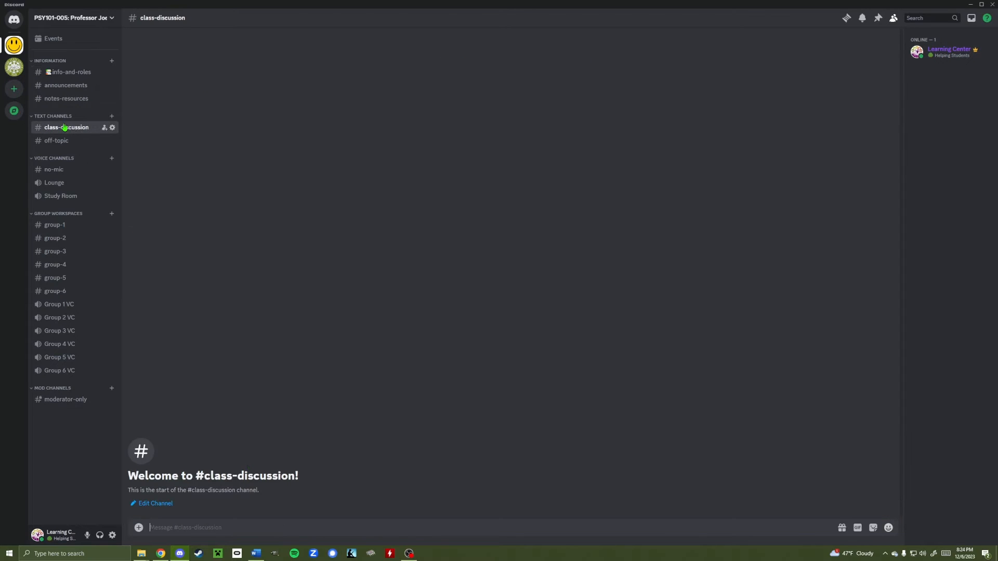
{"action": "type", "text": "Hello!"}
{"action": "key", "text": "Return"}
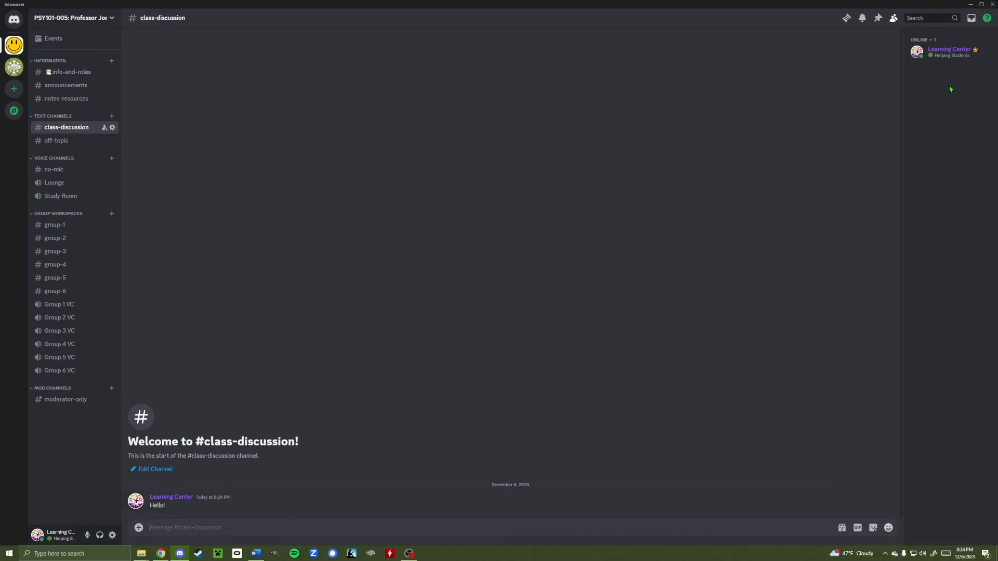
Remove the Purple role from the Learning Center account and view the list of roles that can be added.
{"action": "left_click", "coordinate": [954, 51]}
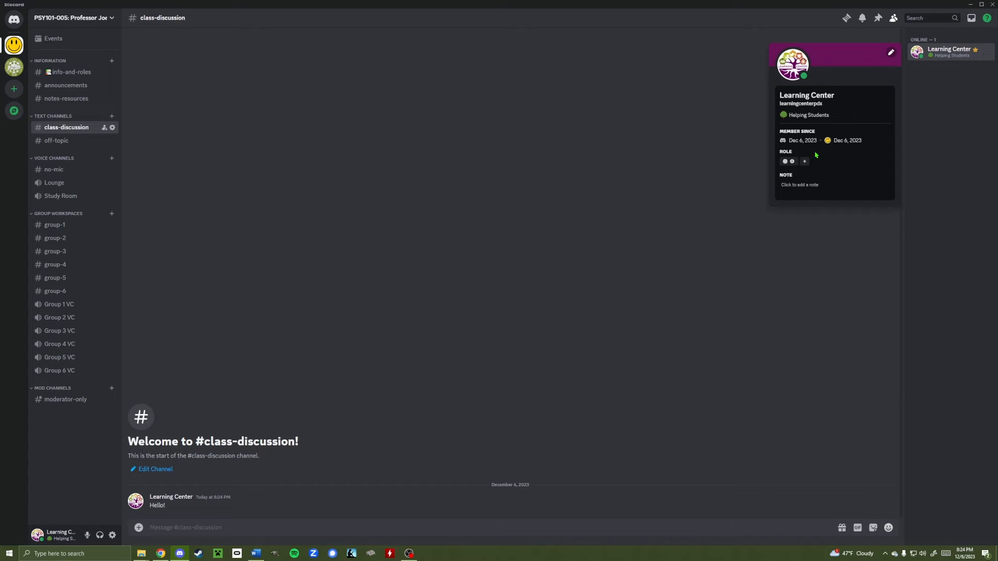
{"action": "left_click", "coordinate": [477, 333]}
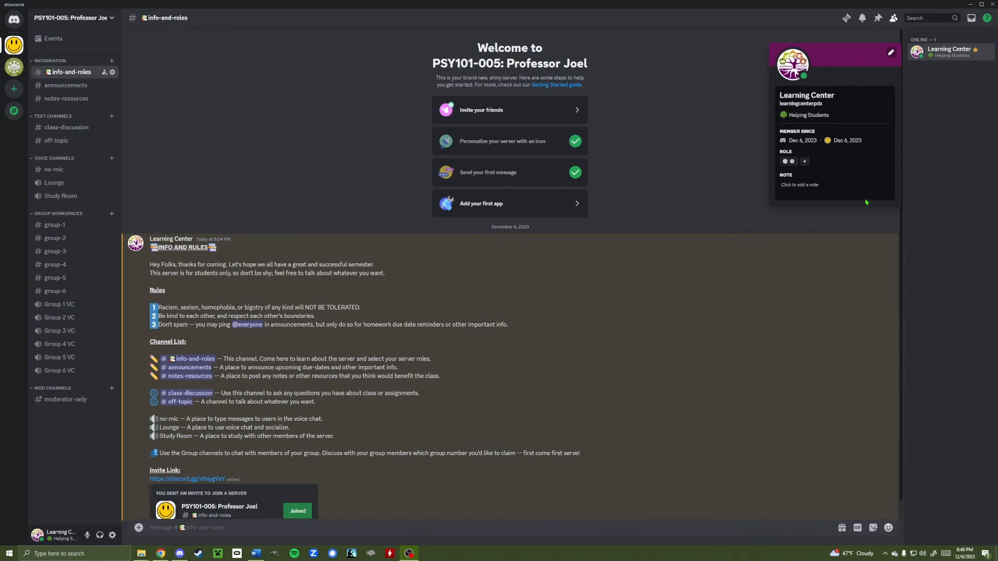
{"action": "left_click", "coordinate": [804, 161]}
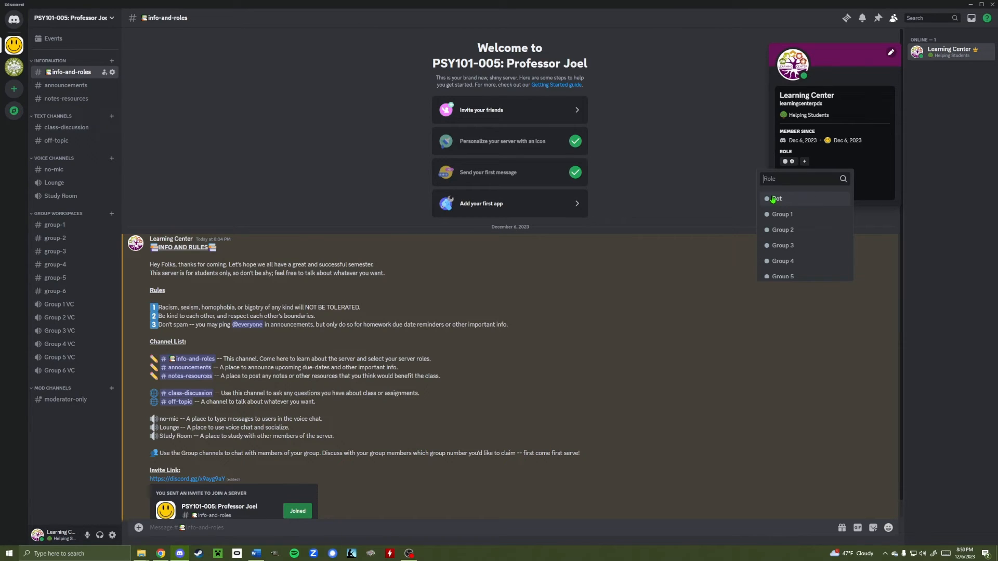
{"action": "left_click", "coordinate": [960, 132]}
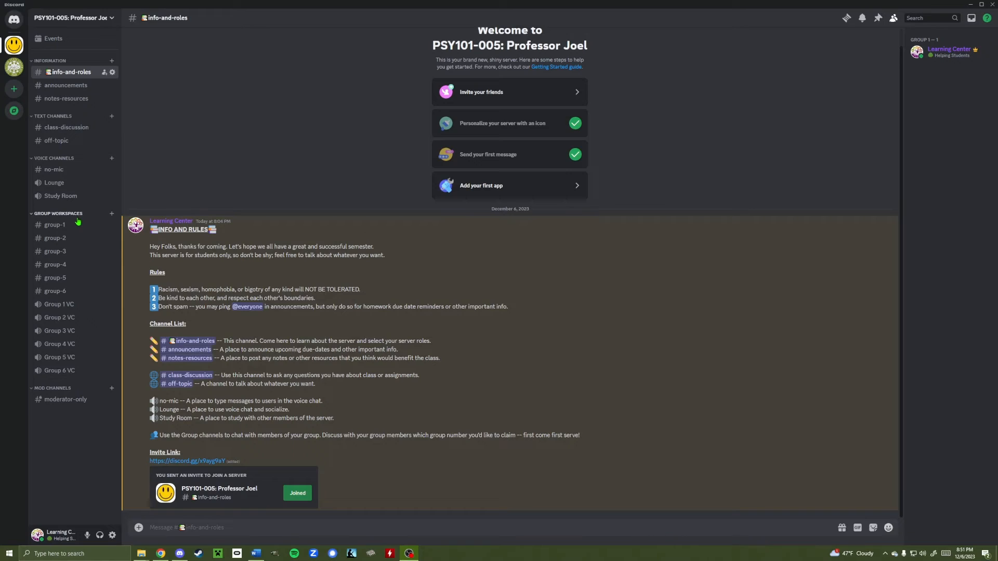
{"action": "left_click", "coordinate": [60, 228]}
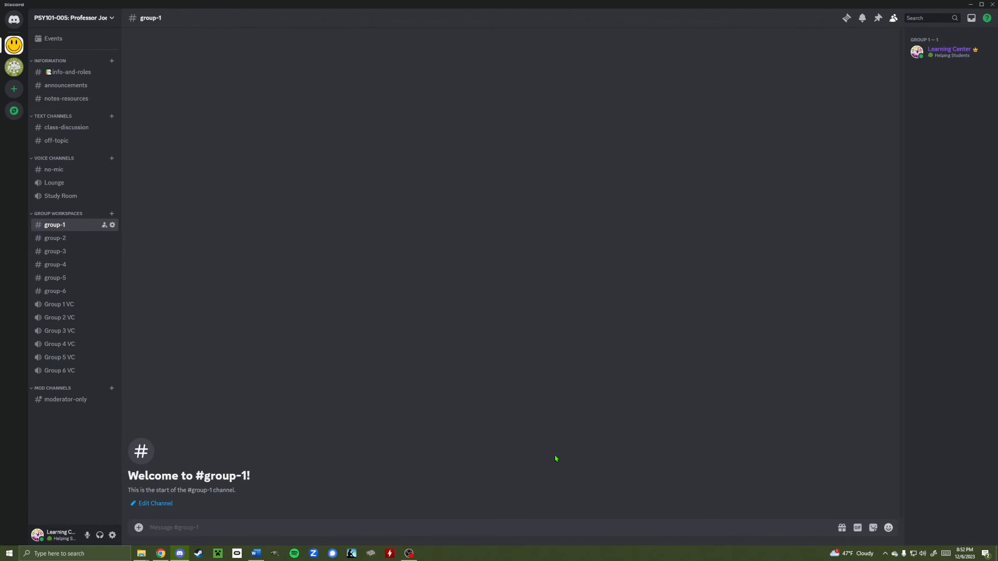
{"action": "type", "text": "@"}
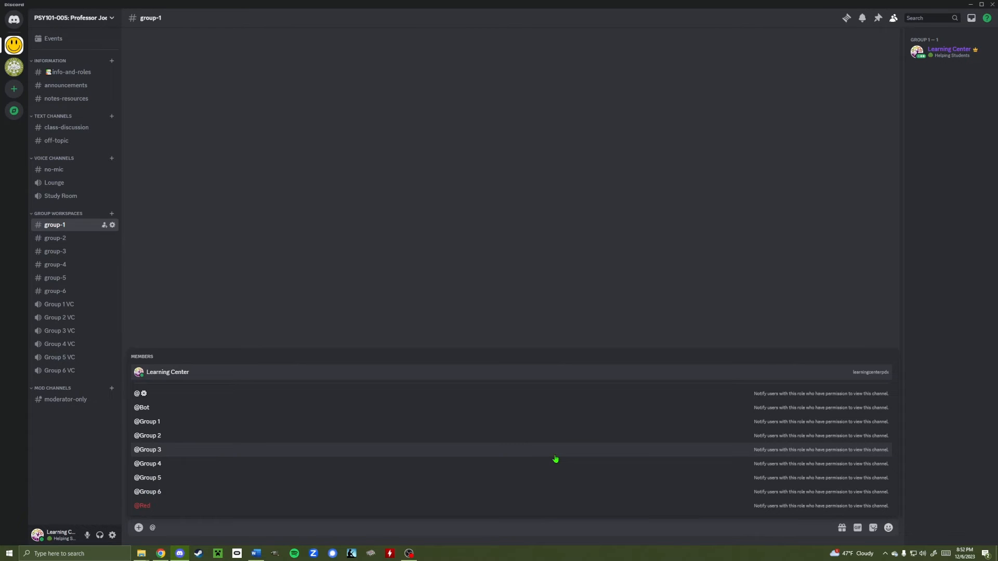
{"action": "type", "text": "grou"}
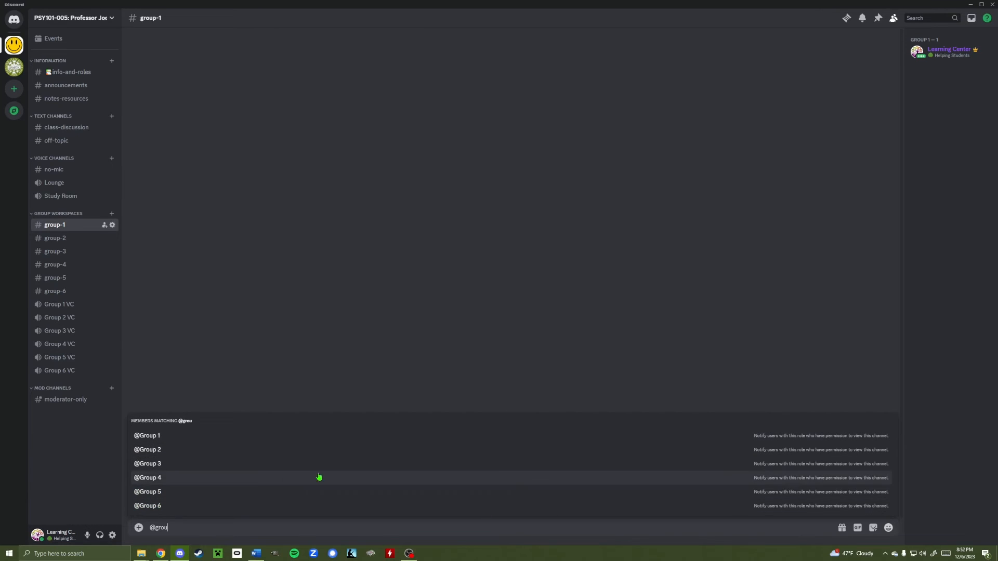
{"action": "left_click", "coordinate": [161, 439]}
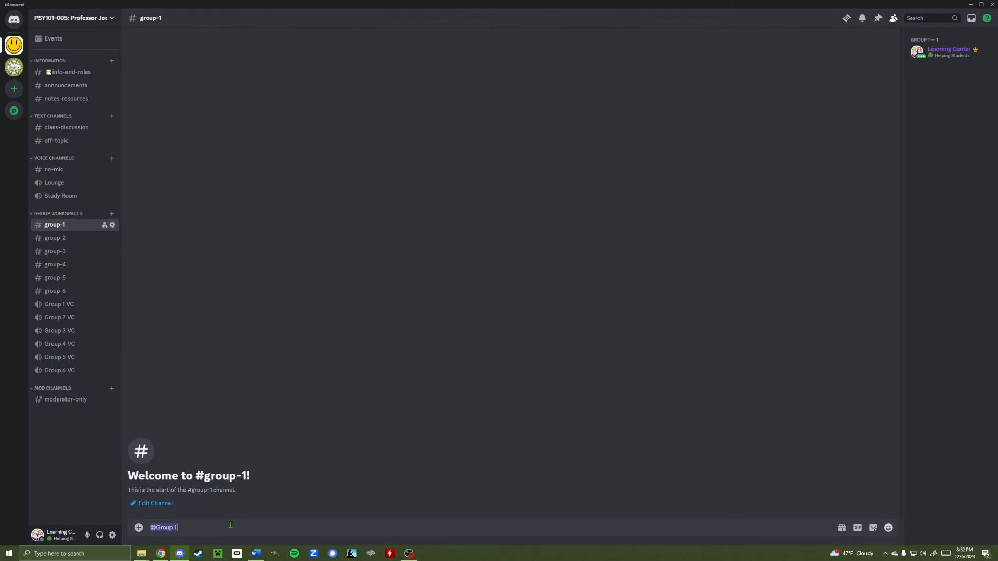
{"action": "key", "text": "Return"}
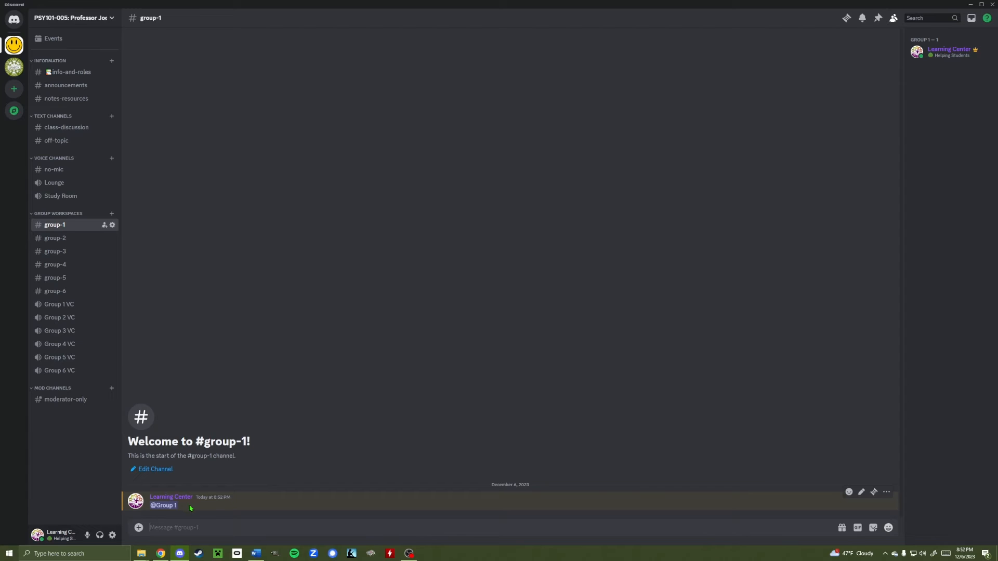
{"action": "left_click_drag", "start_coordinate": [179, 507], "coordinate": [150, 508]}
{"action": "left_click", "coordinate": [259, 500]}
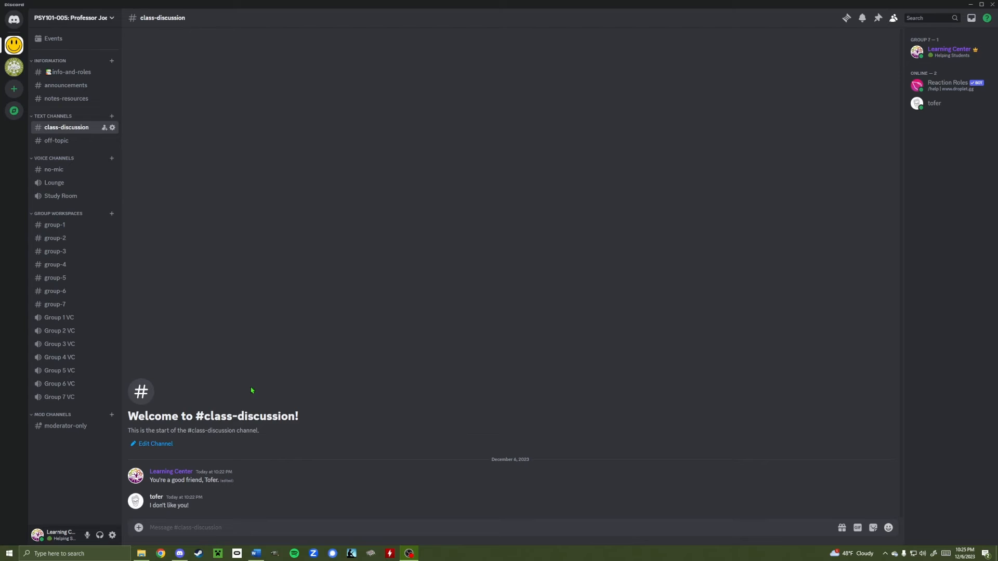
Examine the moderation options available for the other member who posted in the class-discussion channel.
{"action": "right_click", "coordinate": [155, 500]}
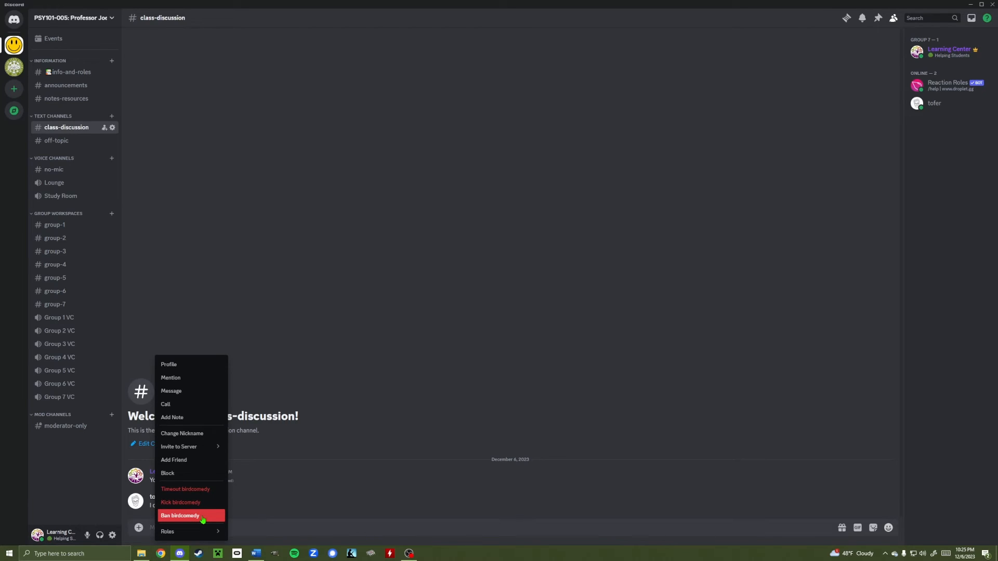
{"action": "left_click", "coordinate": [271, 504]}
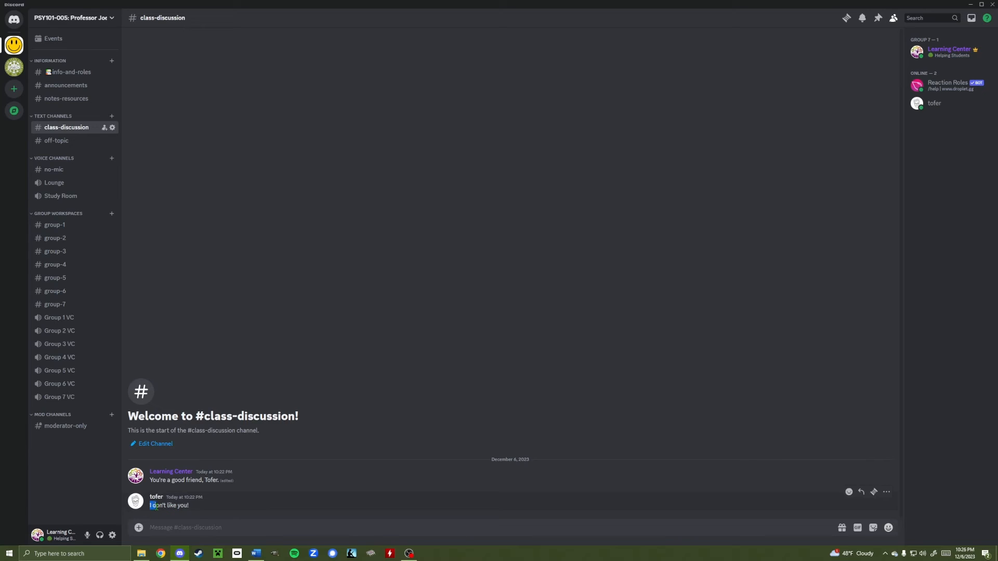
{"action": "left_click_drag", "start_coordinate": [150, 507], "coordinate": [193, 508]}
{"action": "left_click", "coordinate": [204, 507]}
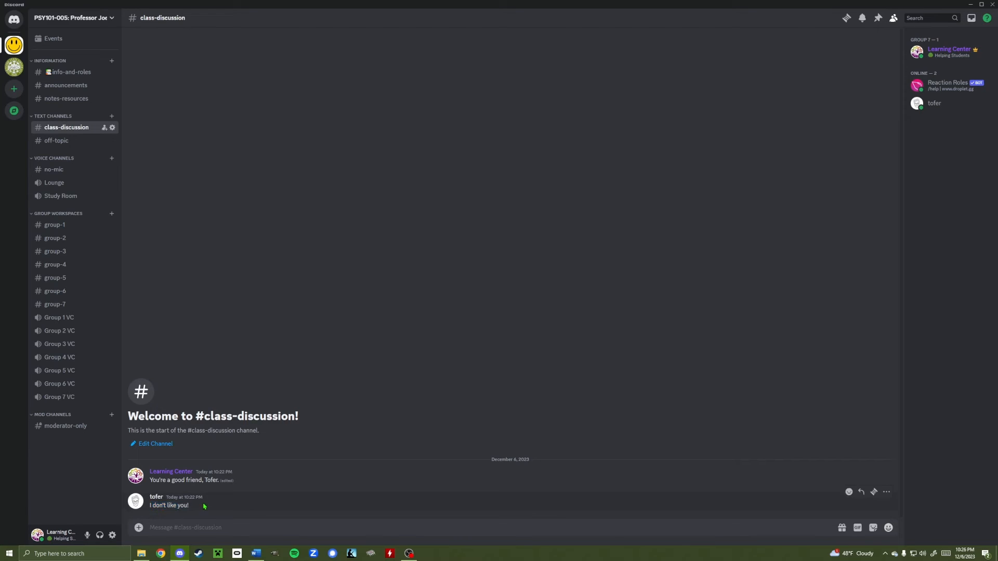
{"action": "right_click", "coordinate": [159, 502]}
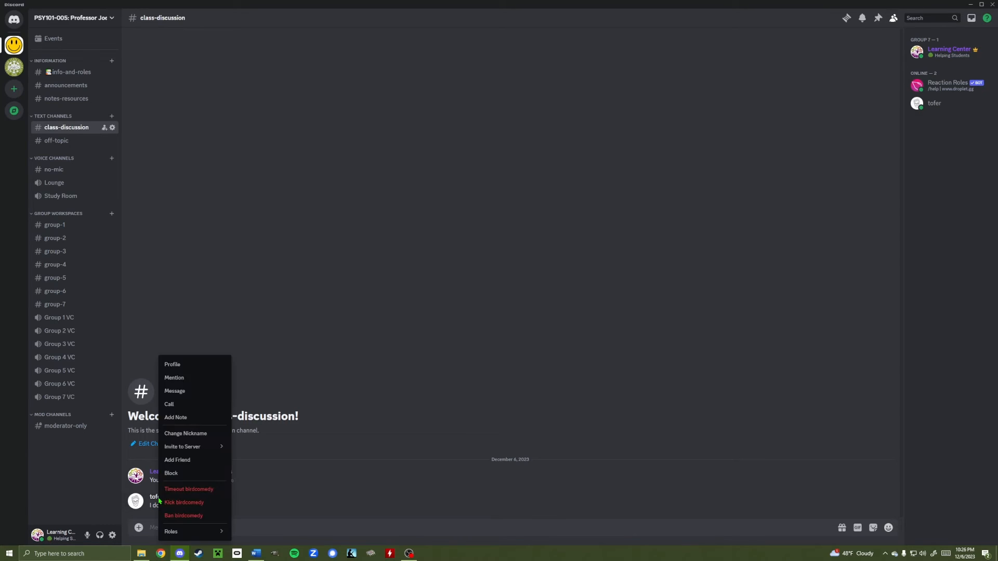
{"action": "left_click", "coordinate": [263, 500]}
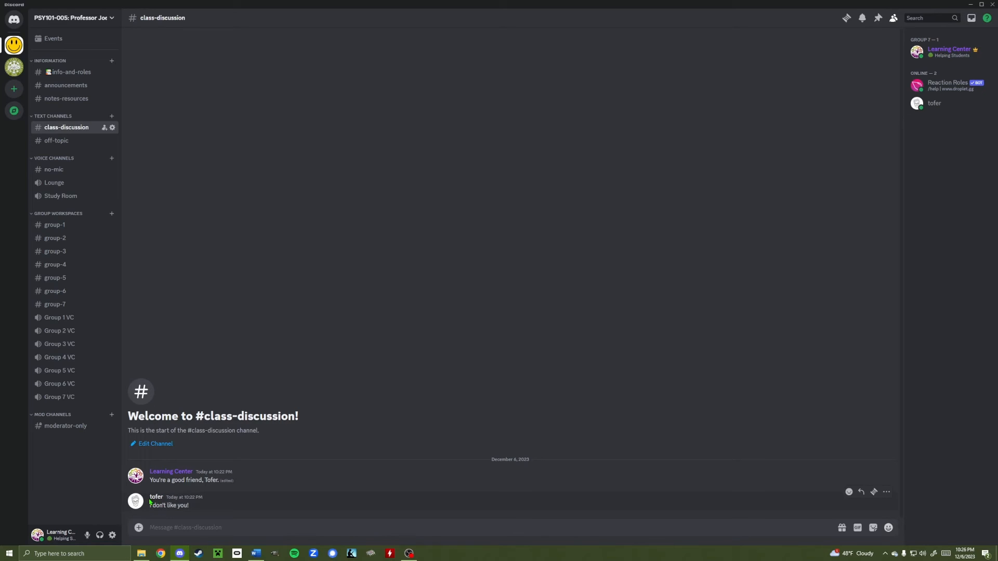
{"action": "right_click", "coordinate": [157, 501]}
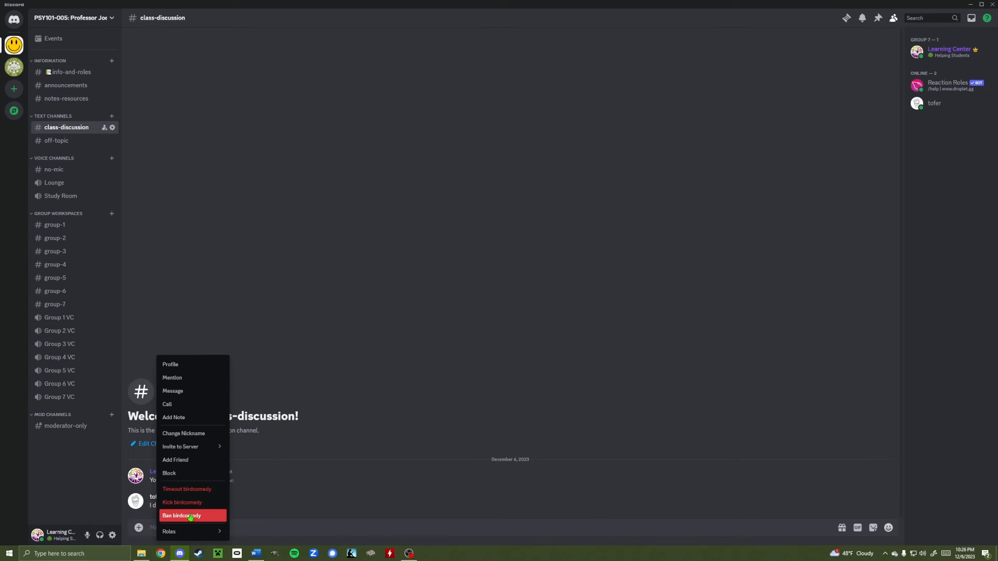
{"action": "left_click", "coordinate": [231, 500]}
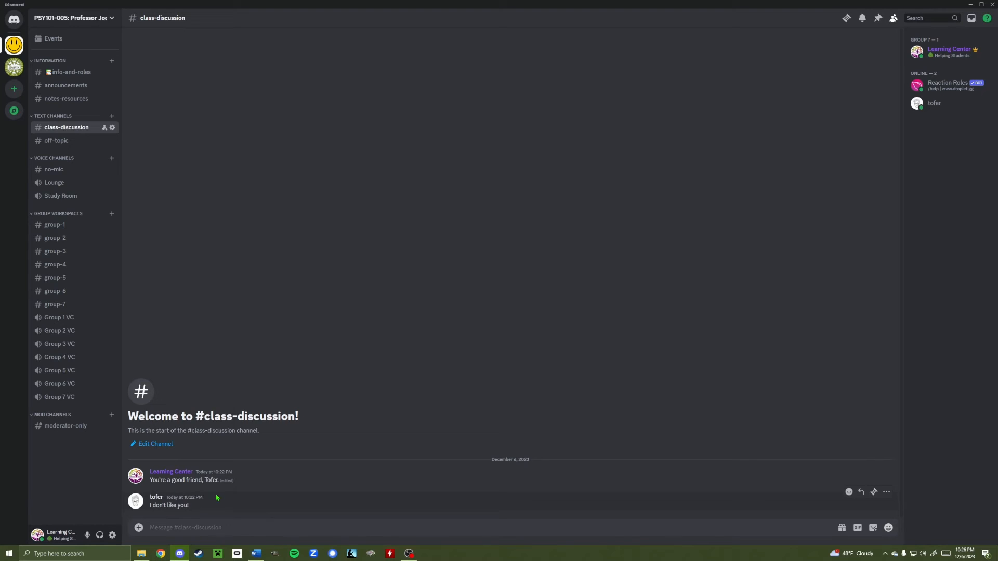
Ban the other member who posted in class-discussion for Breaking server rules, deleting their message history from the Previous Hour.
{"action": "right_click", "coordinate": [155, 502]}
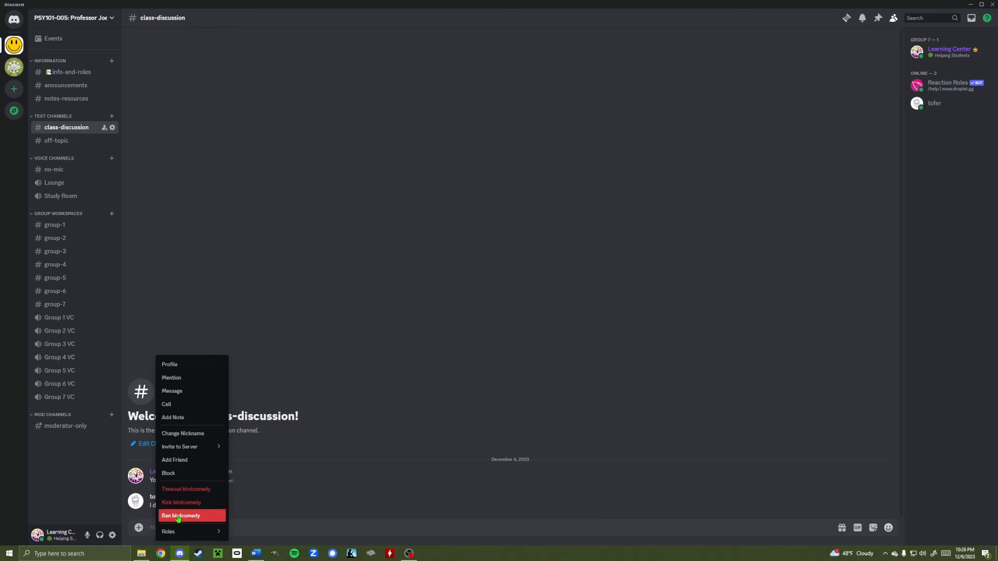
{"action": "left_click", "coordinate": [172, 517]}
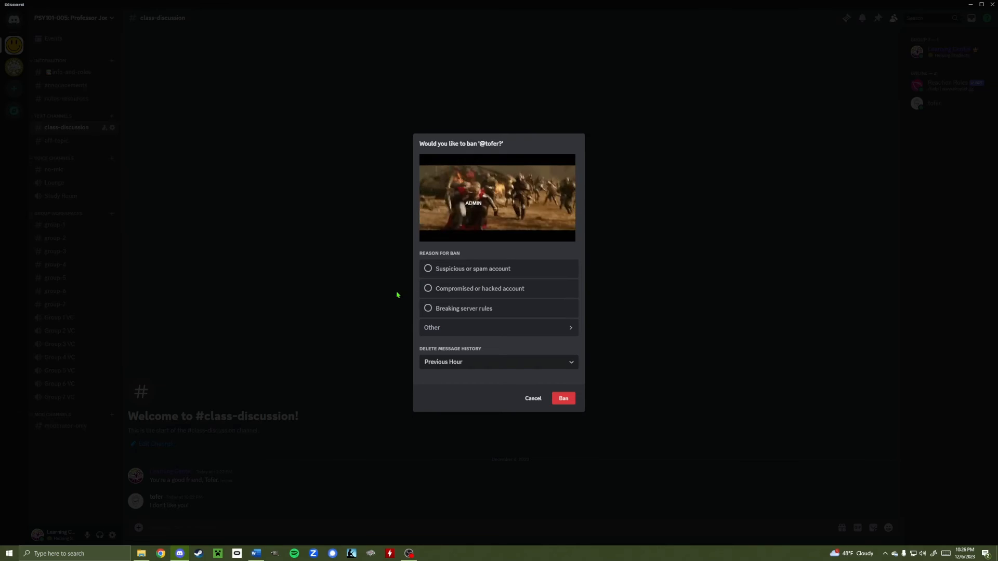
{"action": "left_click", "coordinate": [441, 313]}
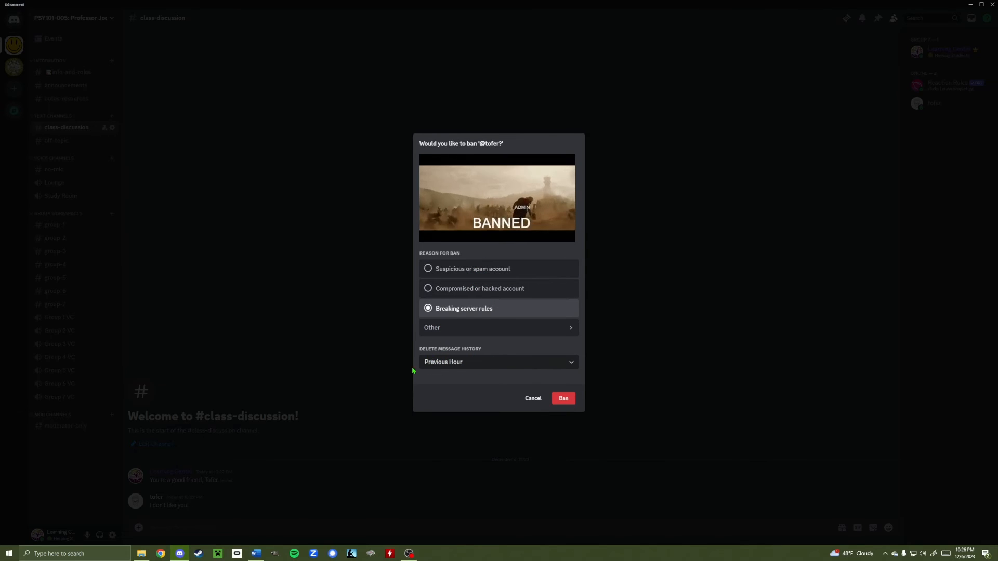
{"action": "left_click", "coordinate": [480, 367]}
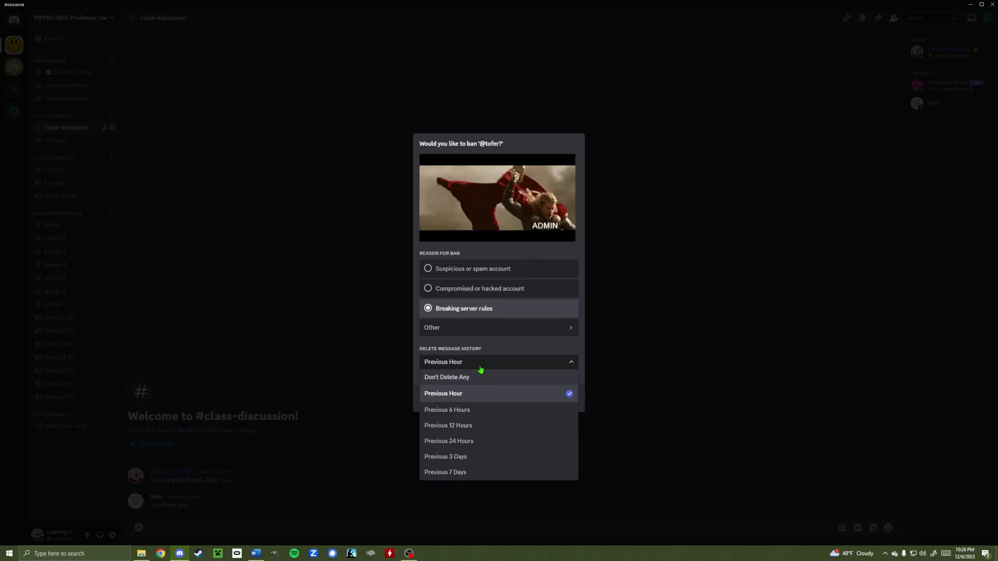
{"action": "left_click", "coordinate": [479, 346]}
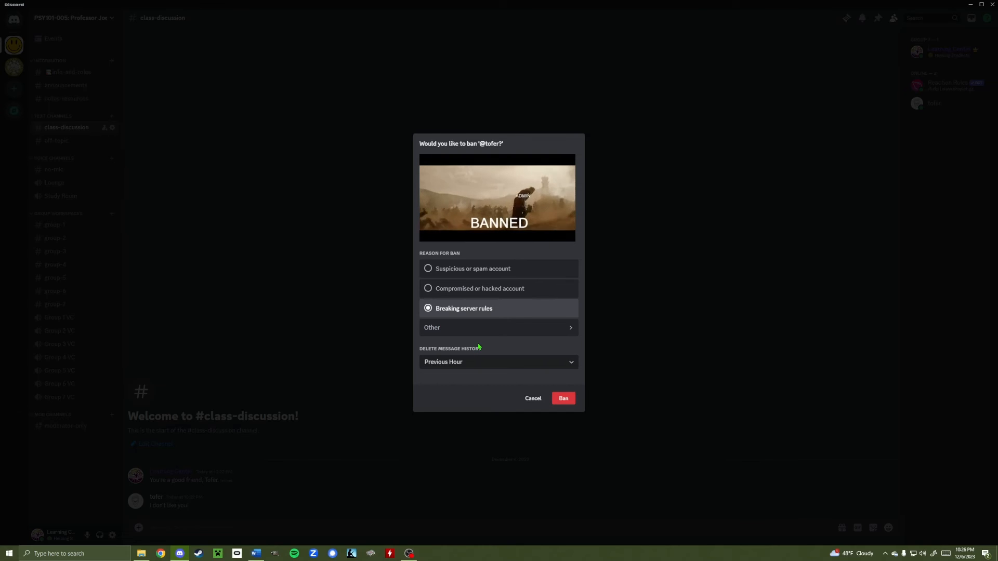
{"action": "left_click", "coordinate": [563, 399]}
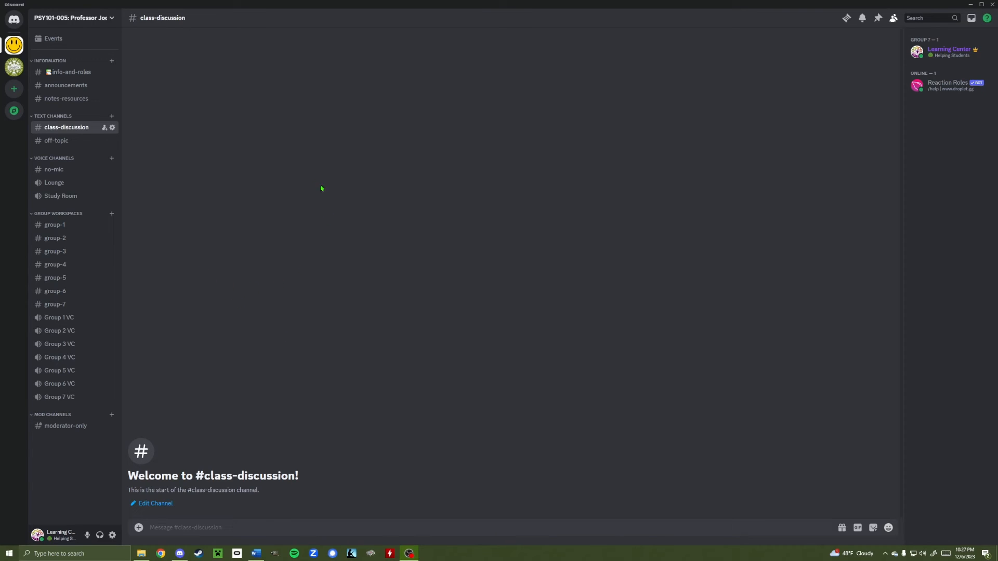
Revoke the banned member's ban from the server ban list and leave the server settings.
{"action": "left_click", "coordinate": [112, 20]}
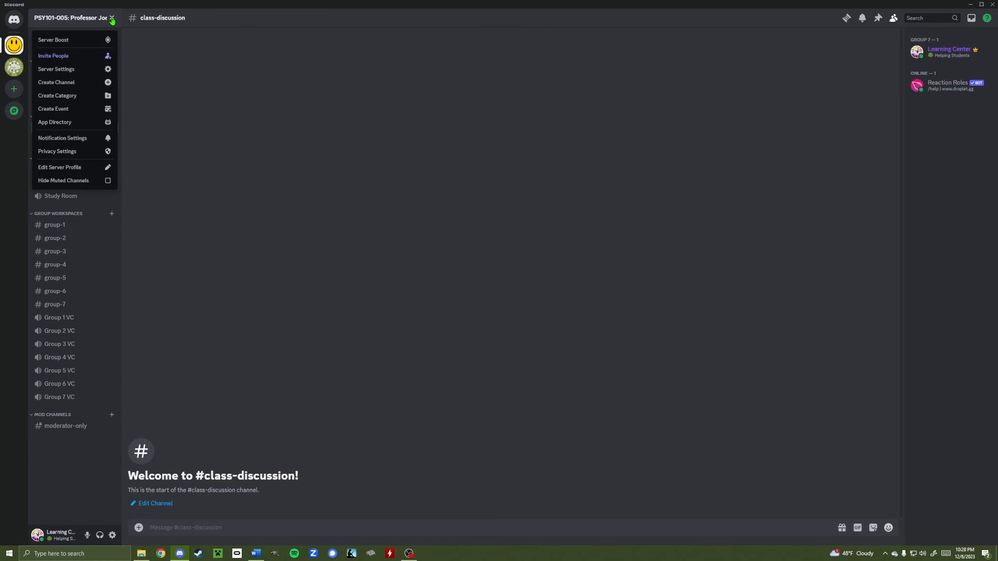
{"action": "left_click", "coordinate": [58, 71]}
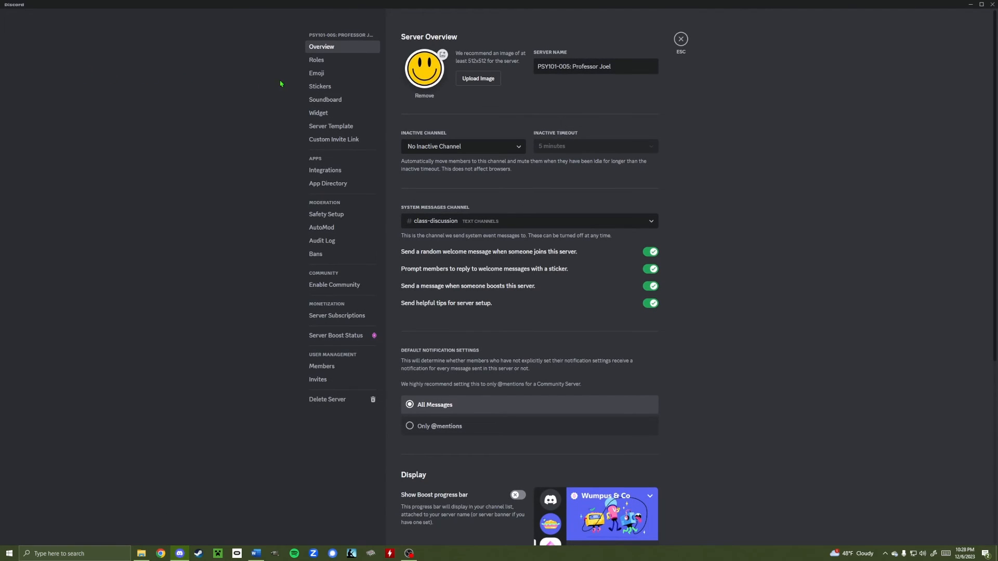
{"action": "left_click", "coordinate": [315, 259]}
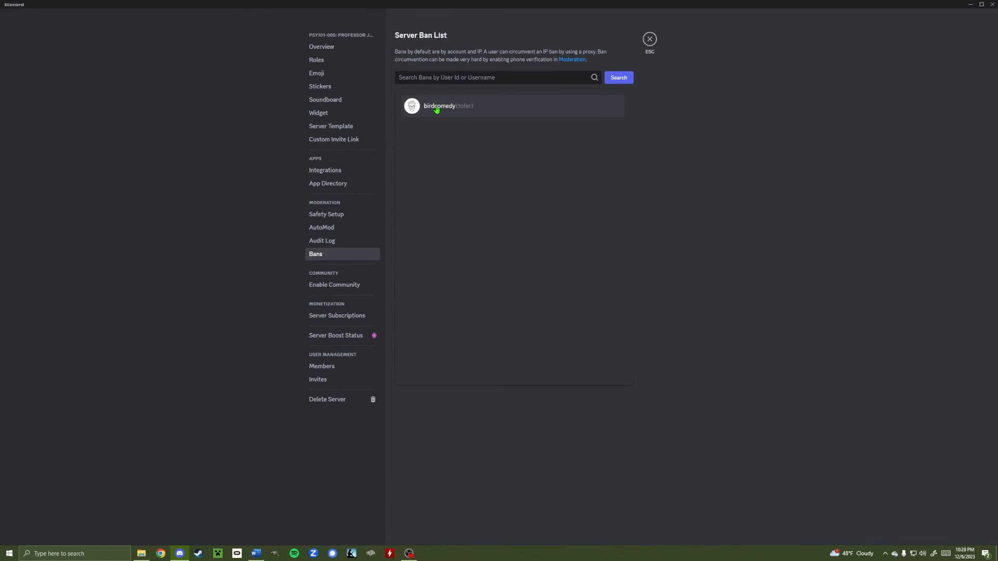
{"action": "left_click", "coordinate": [487, 109]}
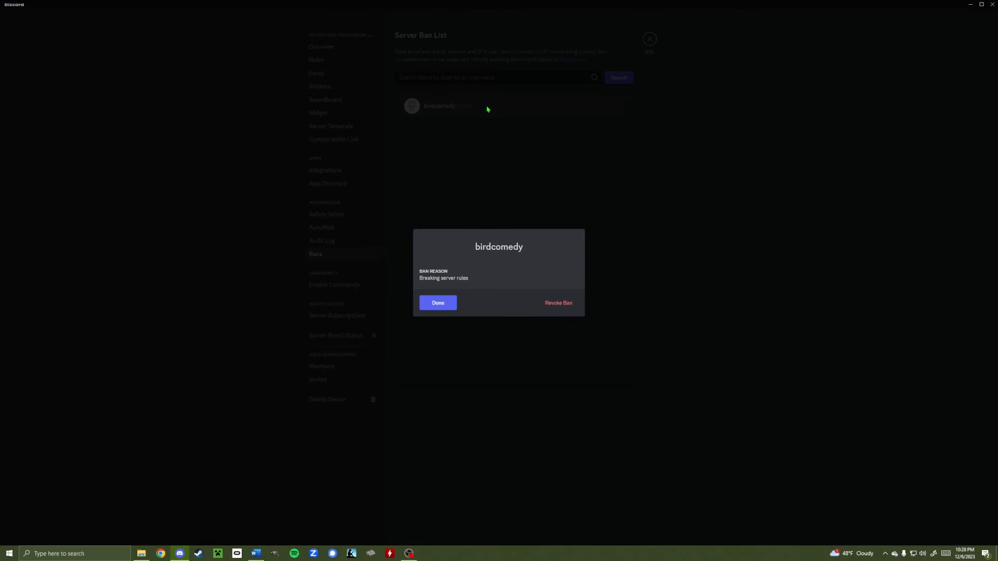
{"action": "left_click", "coordinate": [559, 304]}
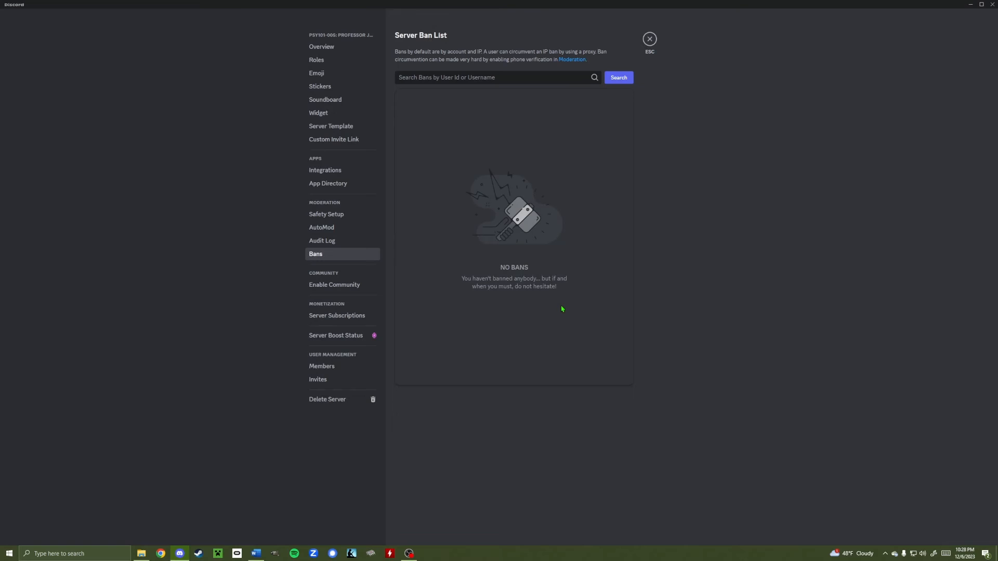
{"action": "left_click", "coordinate": [650, 40]}
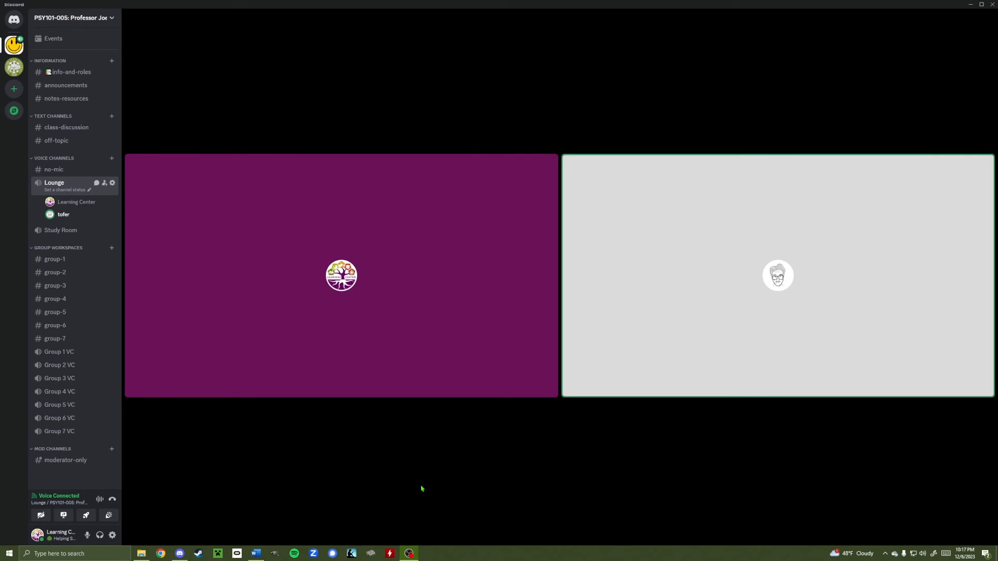
Disconnect the other participant from the Lounge voice channel.
{"action": "mouse_move", "coordinate": [460, 495]}
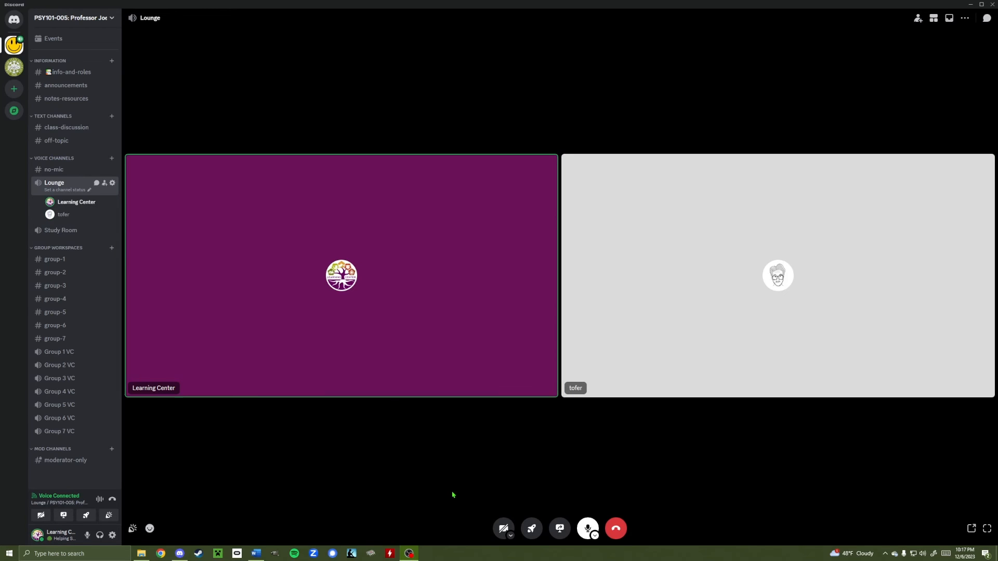
{"action": "right_click", "coordinate": [650, 309]}
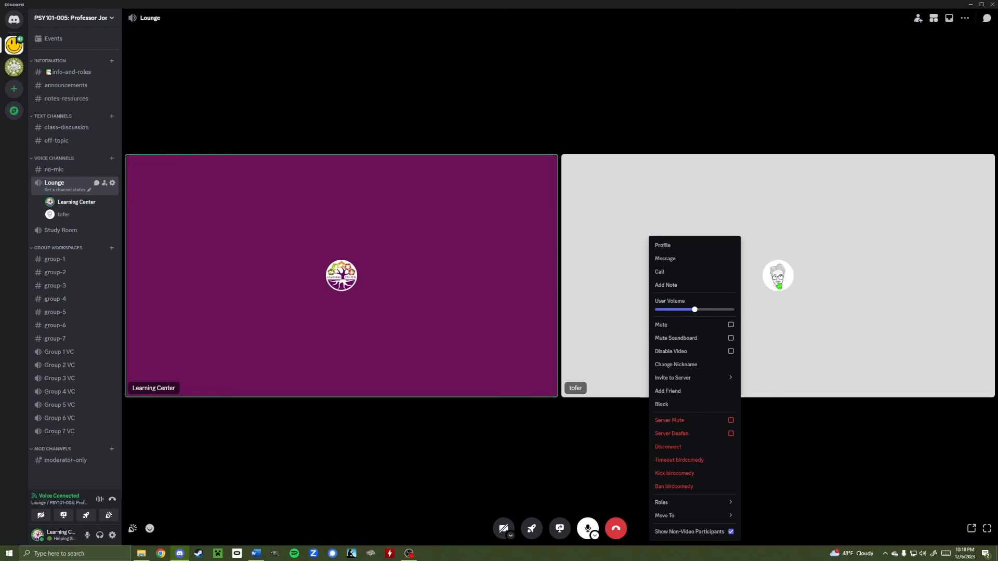
{"action": "left_click", "coordinate": [682, 448]}
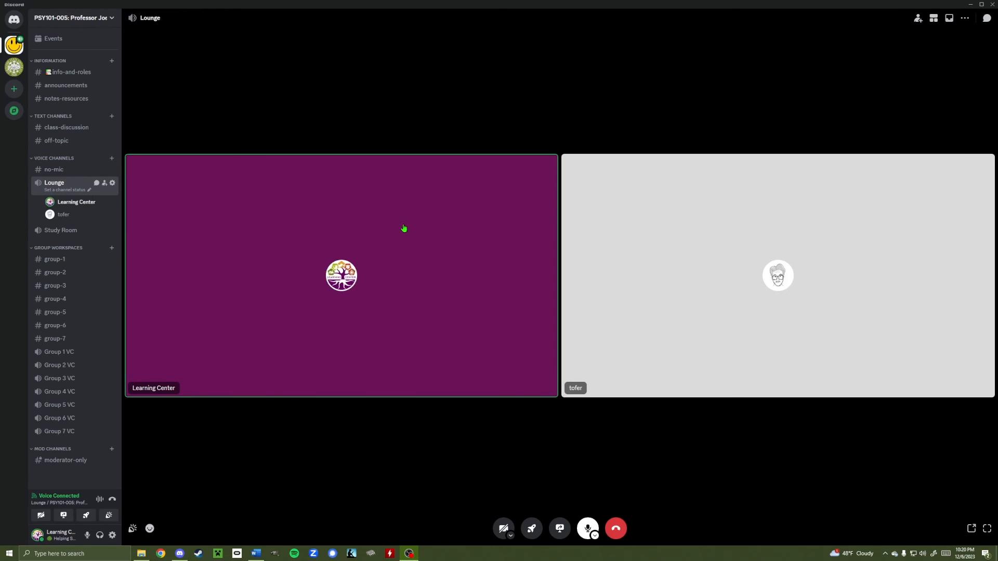
Server-mute the other participant in the Lounge voice channel and remove the server mute again.
{"action": "right_click", "coordinate": [772, 281]}
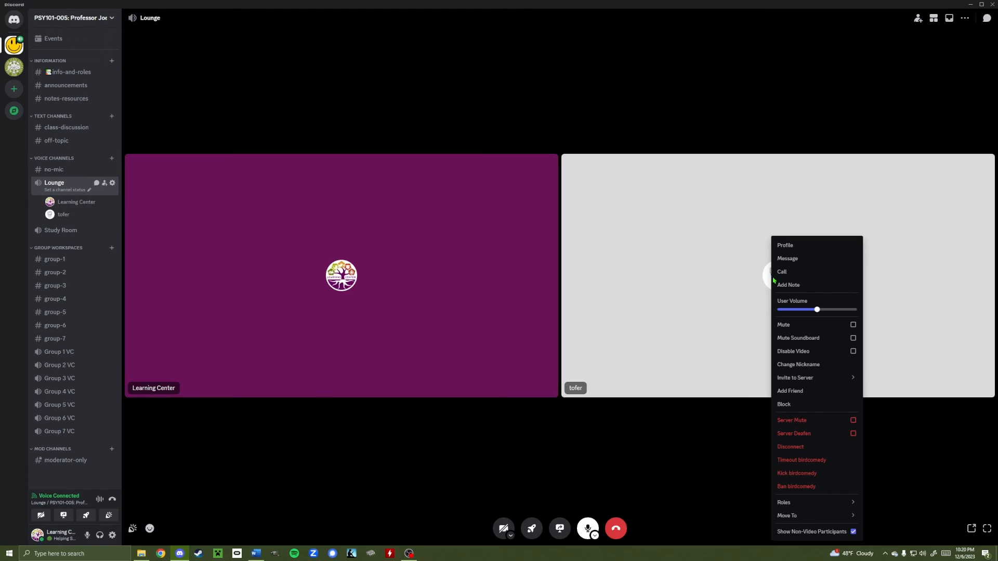
{"action": "left_click", "coordinate": [802, 426]}
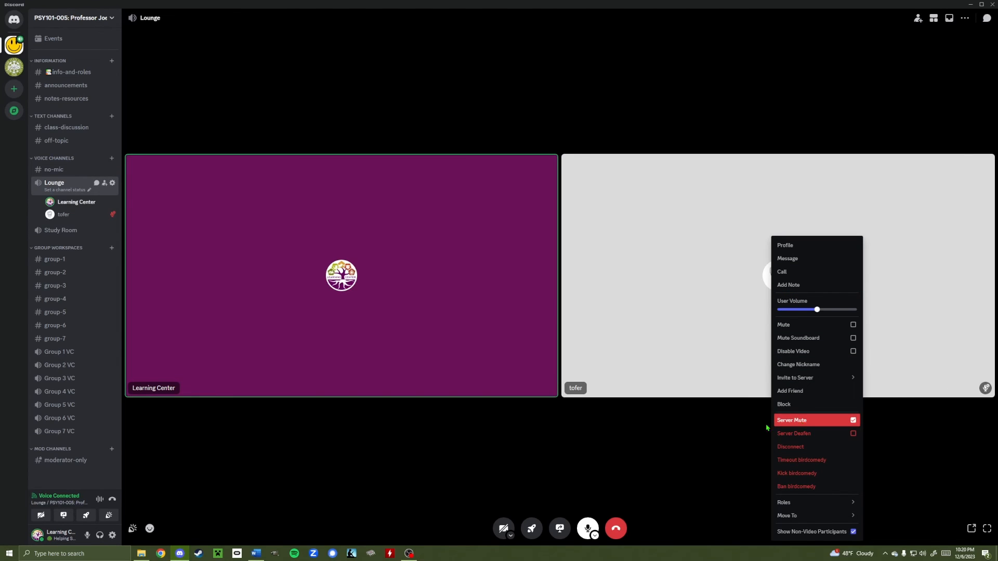
{"action": "left_click", "coordinate": [486, 447]}
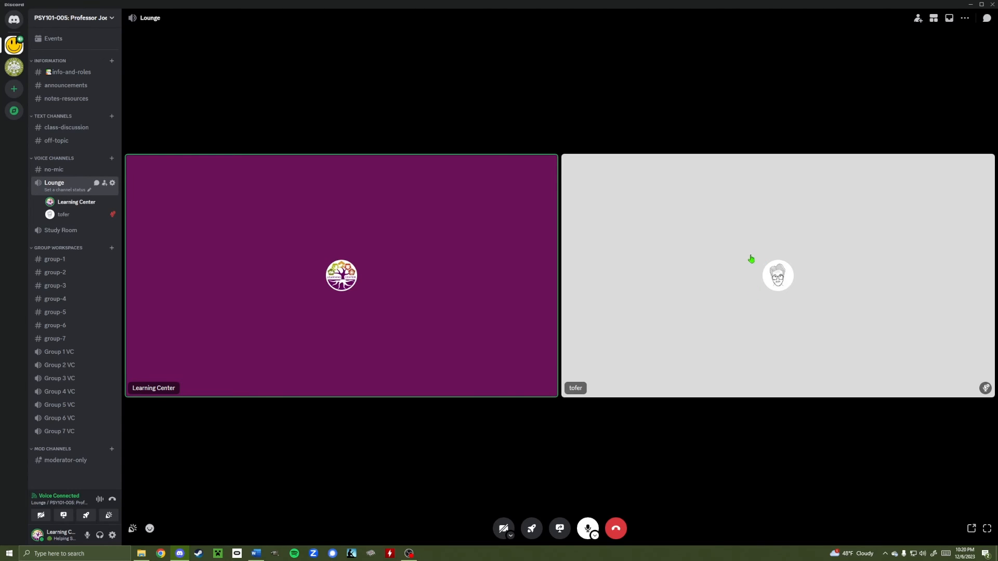
{"action": "right_click", "coordinate": [655, 201]}
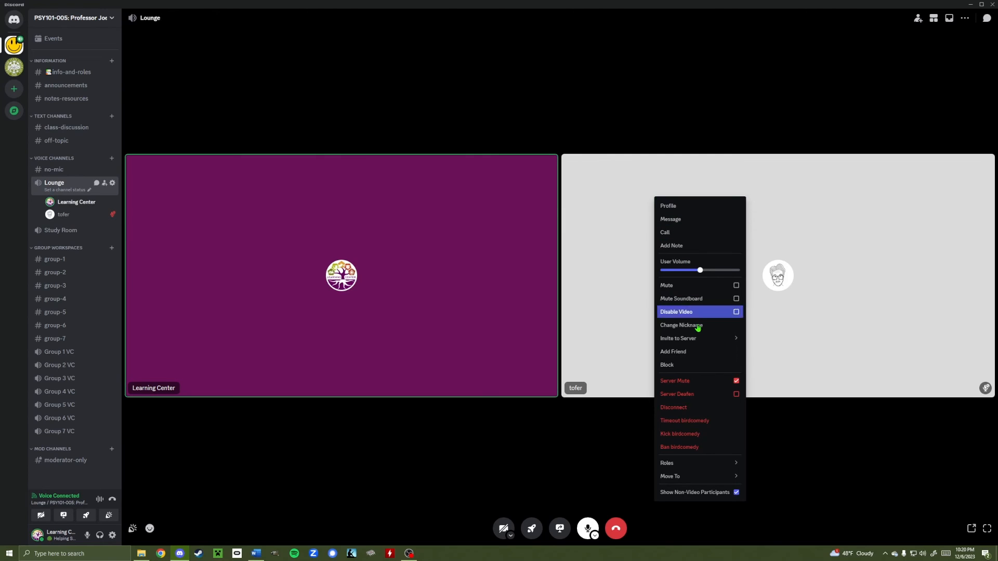
{"action": "left_click", "coordinate": [738, 384]}
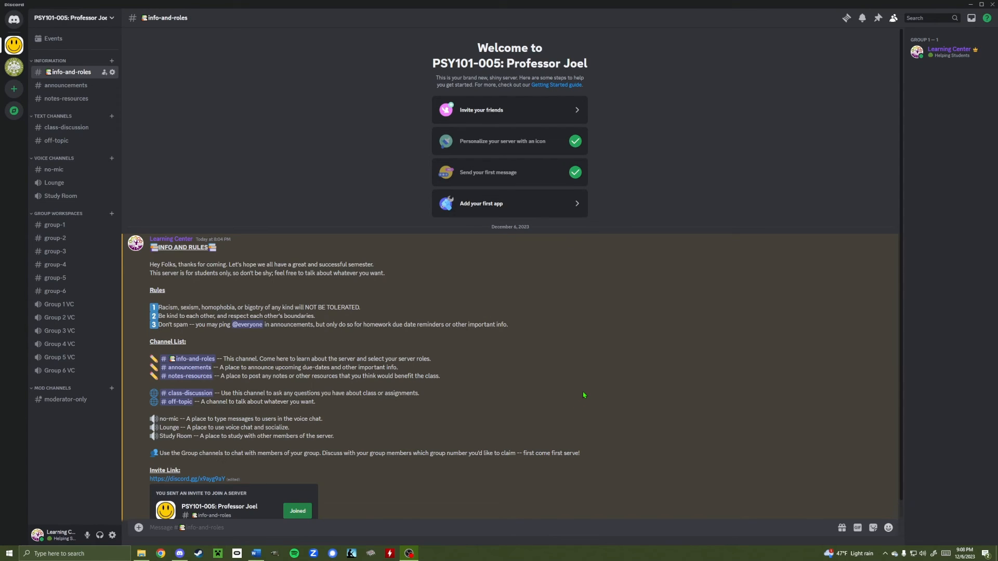
Switch to Canvas and start a new inbox message for the course Online + Remote Readiness: A Skill Building Course.
{"action": "scroll", "coordinate": [590, 406], "scroll_direction": "down", "scroll_amount": 1}
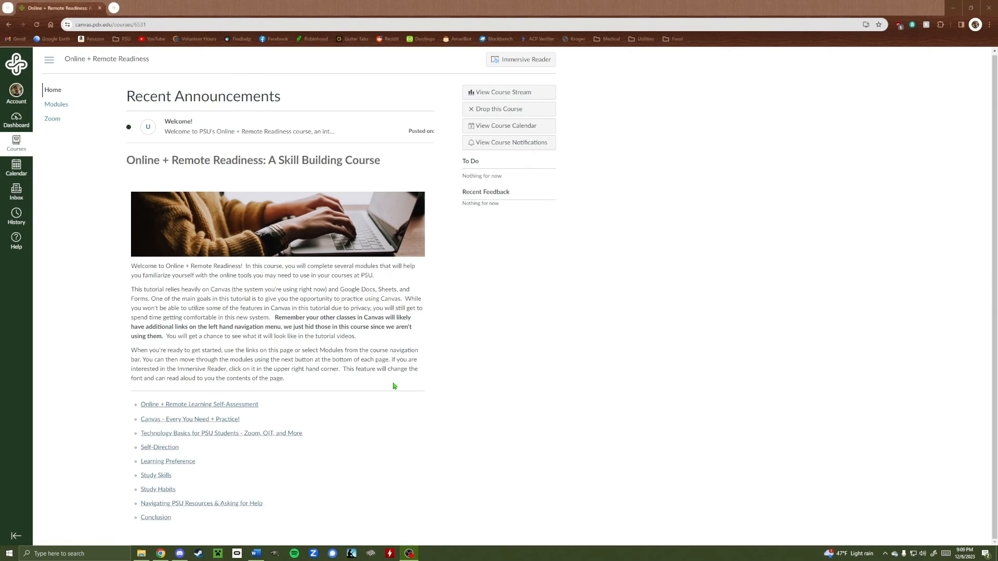
{"action": "left_click", "coordinate": [17, 195]}
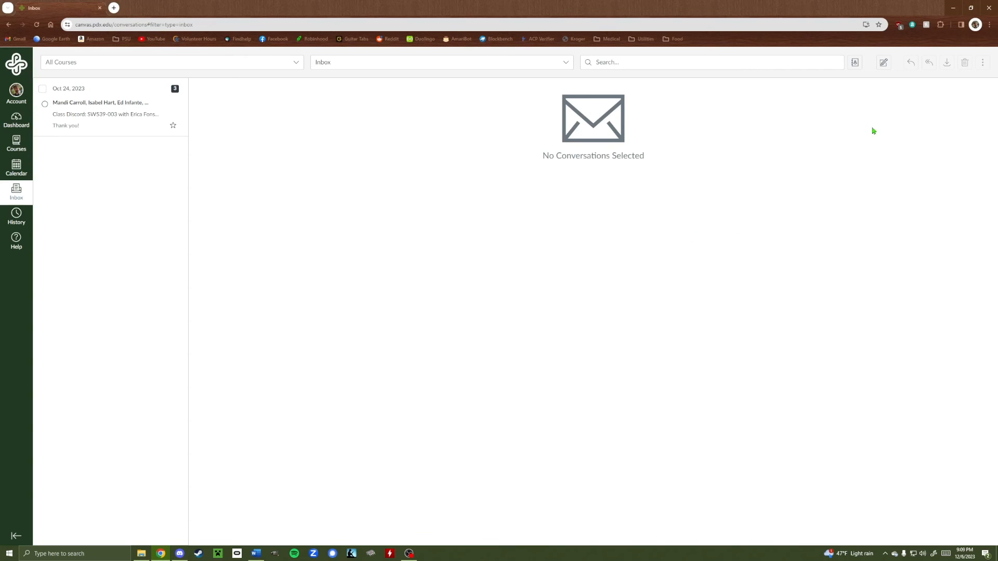
{"action": "left_click", "coordinate": [884, 63]}
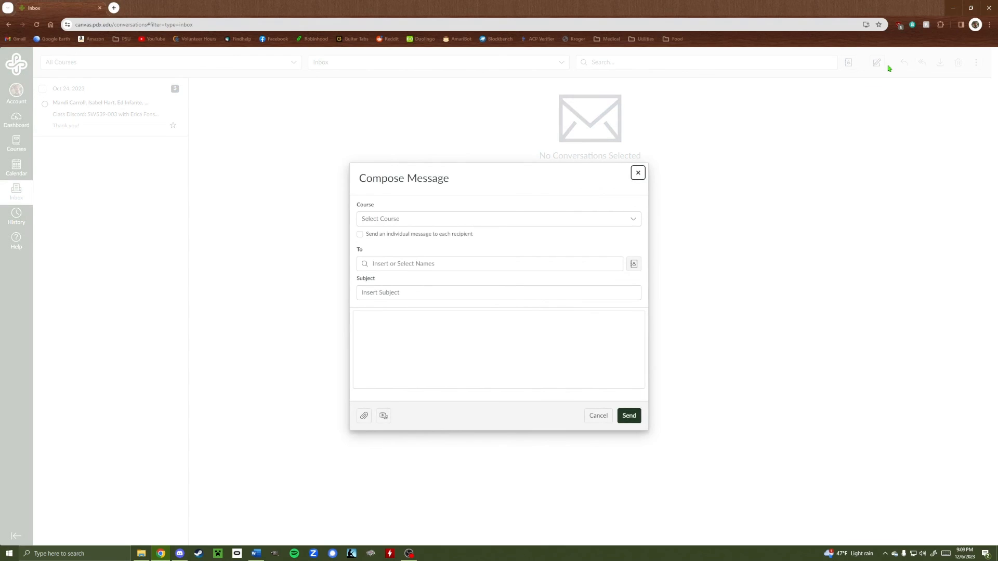
{"action": "left_click", "coordinate": [634, 222]}
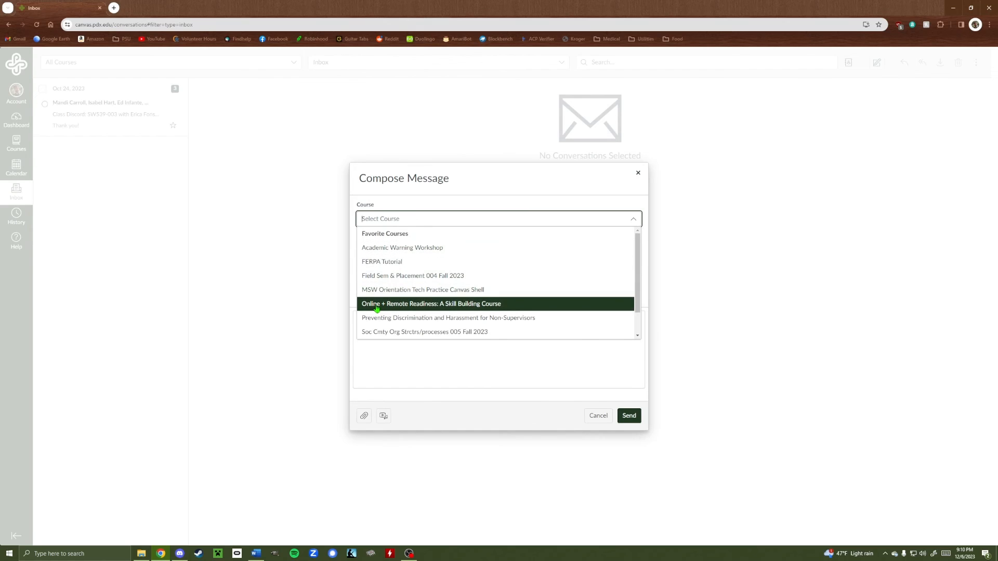
{"action": "left_click", "coordinate": [412, 306]}
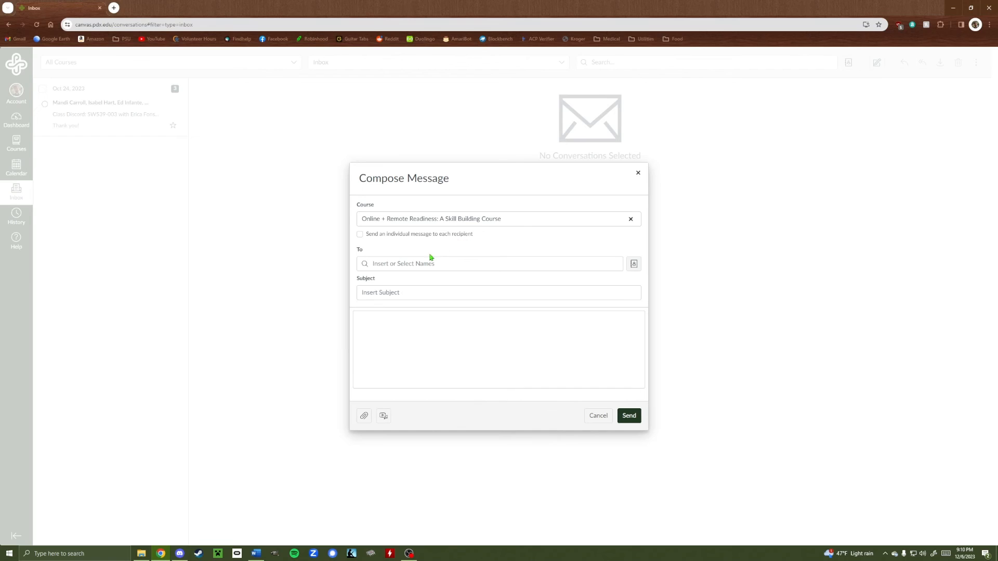
Add the first student in the course's Students list as a recipient of the message.
{"action": "left_click", "coordinate": [390, 266]}
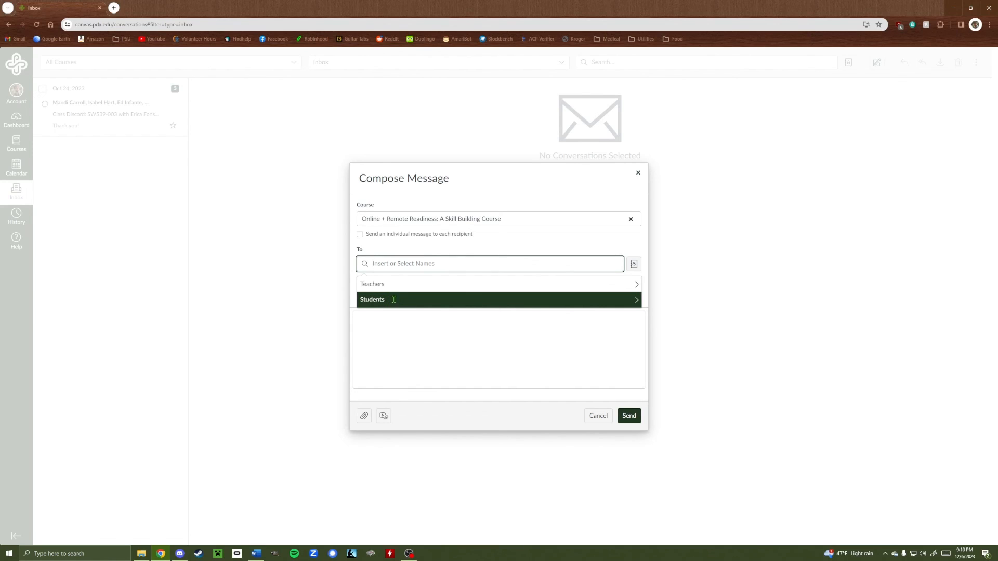
{"action": "left_click", "coordinate": [395, 301]}
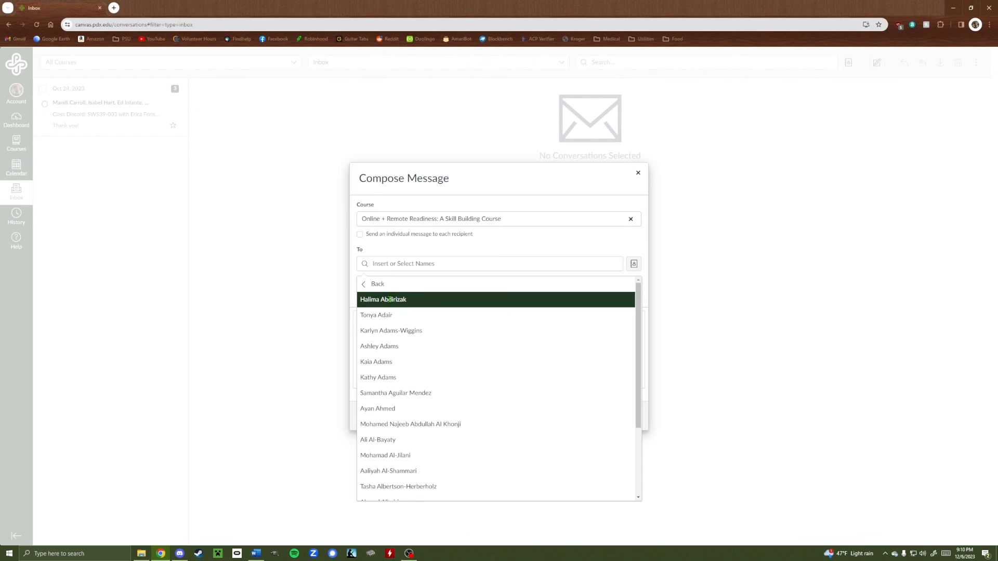
{"action": "left_click", "coordinate": [381, 300]}
{"action": "left_click", "coordinate": [431, 264]}
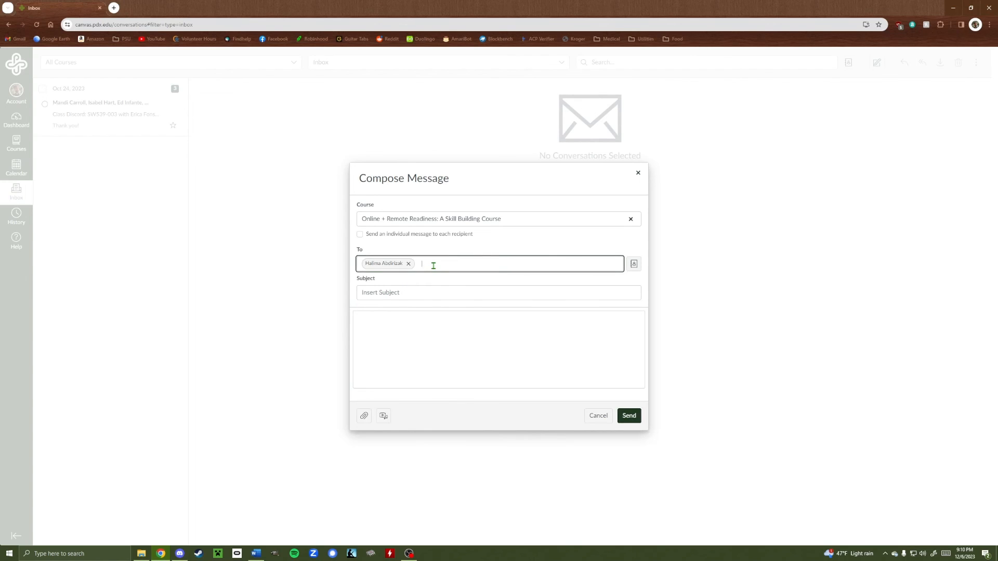
Add the second through fifth students in the course's Students list as recipients of the message.
{"action": "left_click", "coordinate": [399, 319]}
{"action": "left_click", "coordinate": [472, 265]}
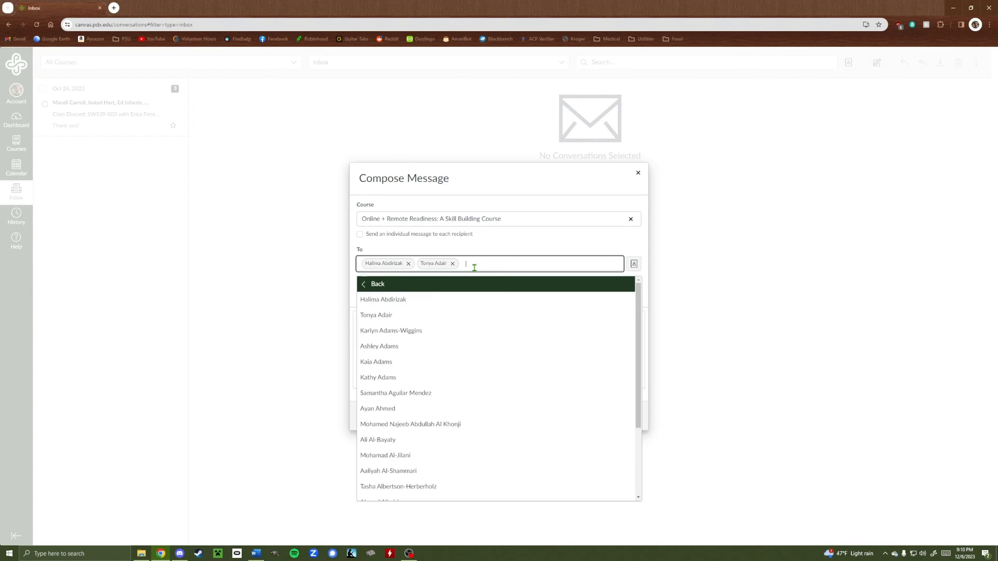
{"action": "left_click", "coordinate": [404, 331]}
{"action": "left_click", "coordinate": [553, 263]}
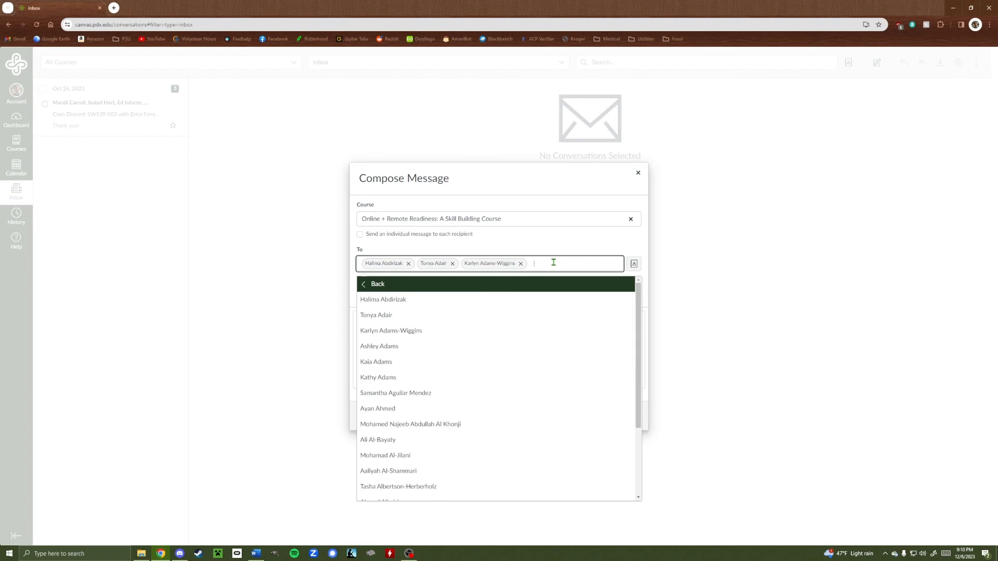
{"action": "left_click", "coordinate": [450, 350]}
{"action": "left_click", "coordinate": [533, 270]}
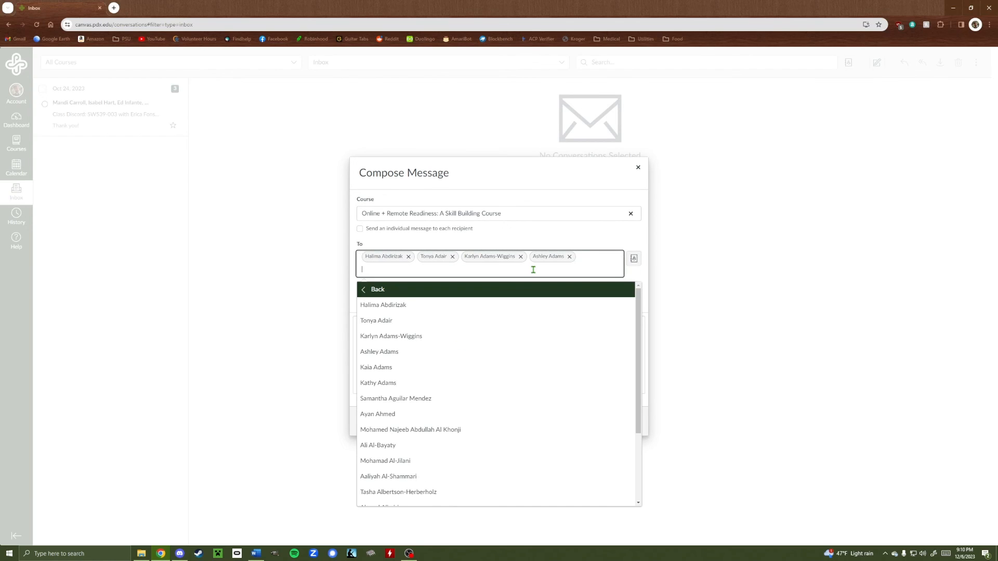
{"action": "left_click", "coordinate": [451, 367]}
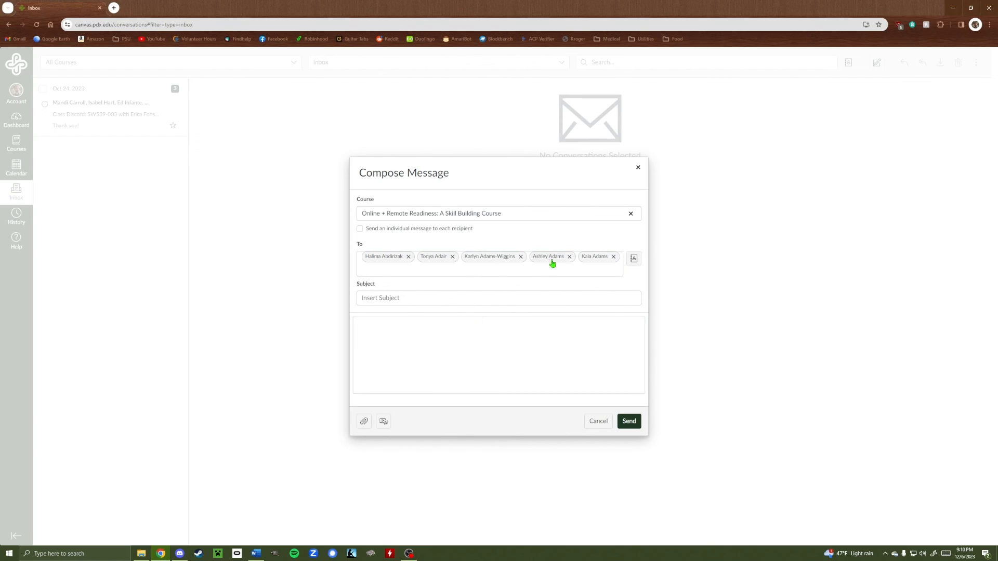
Remove all the selected students from the message's recipients and close the name list.
{"action": "left_click", "coordinate": [408, 257]}
{"action": "left_click", "coordinate": [409, 258]}
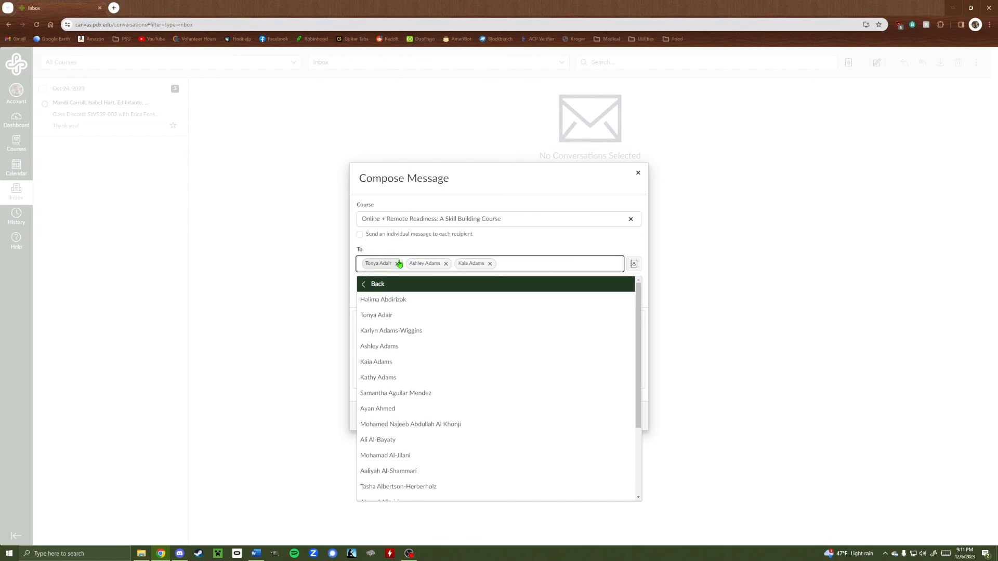
{"action": "left_click", "coordinate": [399, 263]}
{"action": "left_click", "coordinate": [399, 263]}
{"action": "left_click", "coordinate": [399, 264]}
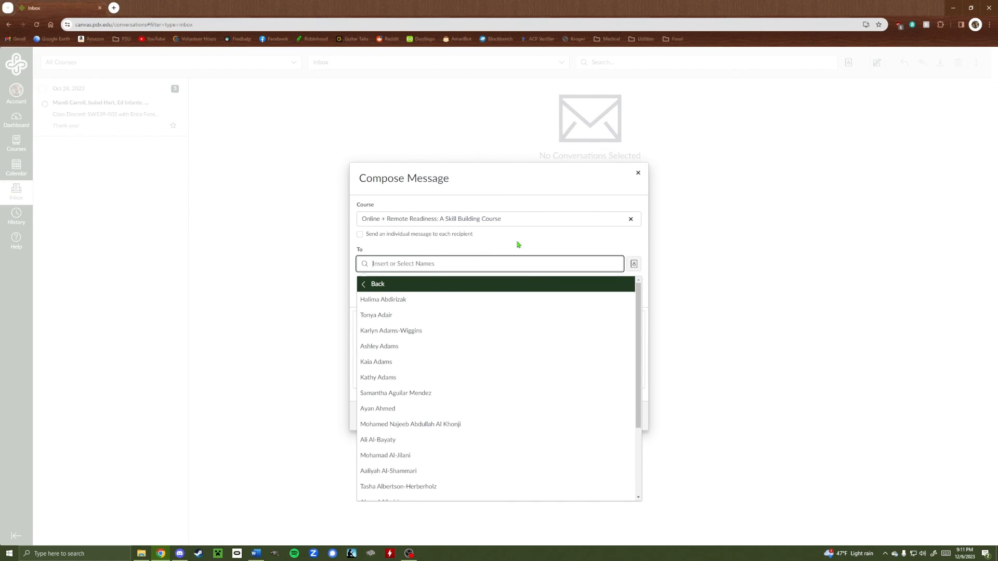
{"action": "left_click", "coordinate": [519, 244]}
Set the subject to "PSY101 Class Discord" and paste the invitation template text into the message body.
{"action": "left_click", "coordinate": [396, 292]}
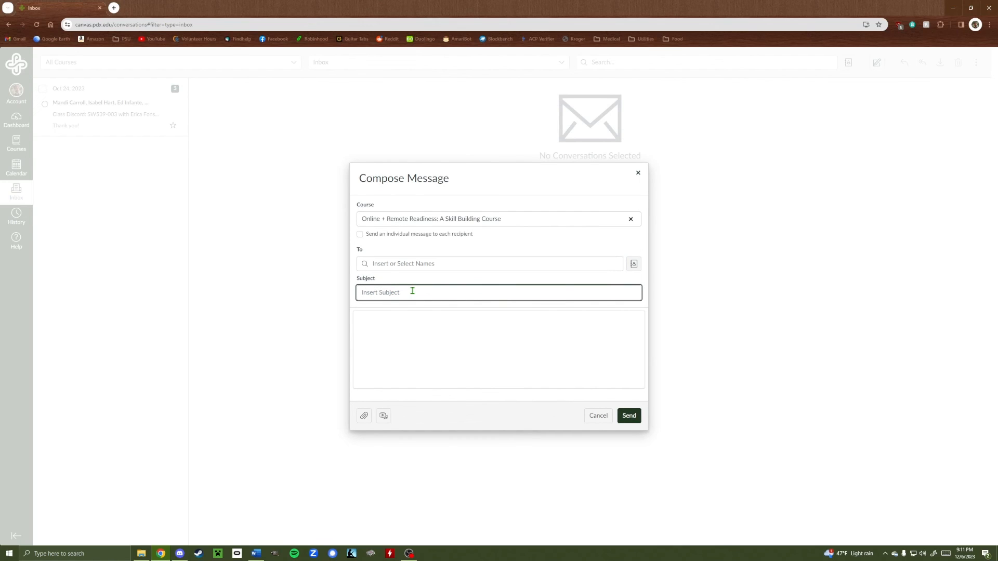
{"action": "type", "text": "PSY101 Class DFiscor"}
{"action": "left_click", "coordinate": [394, 330]}
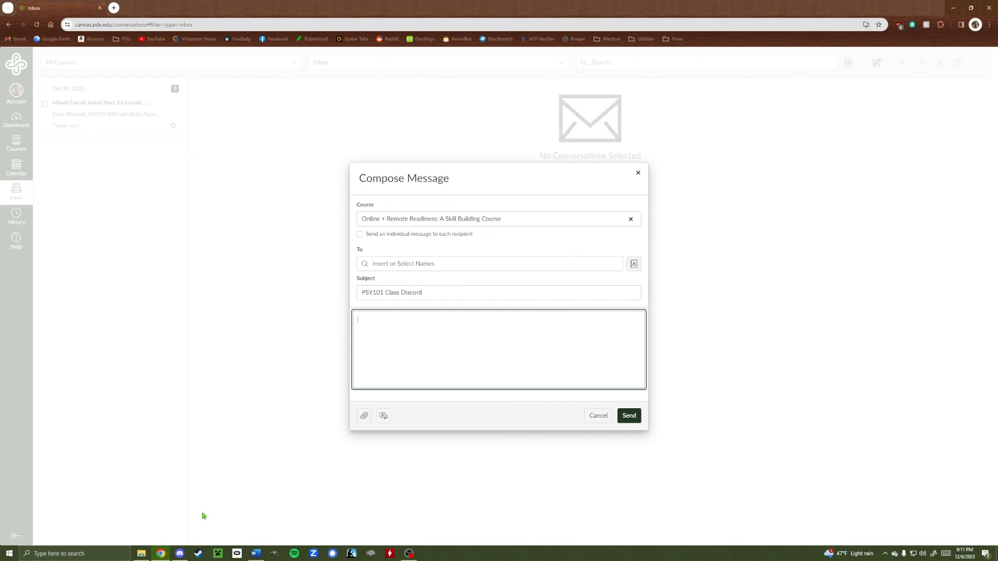
{"action": "left_click", "coordinate": [257, 554]}
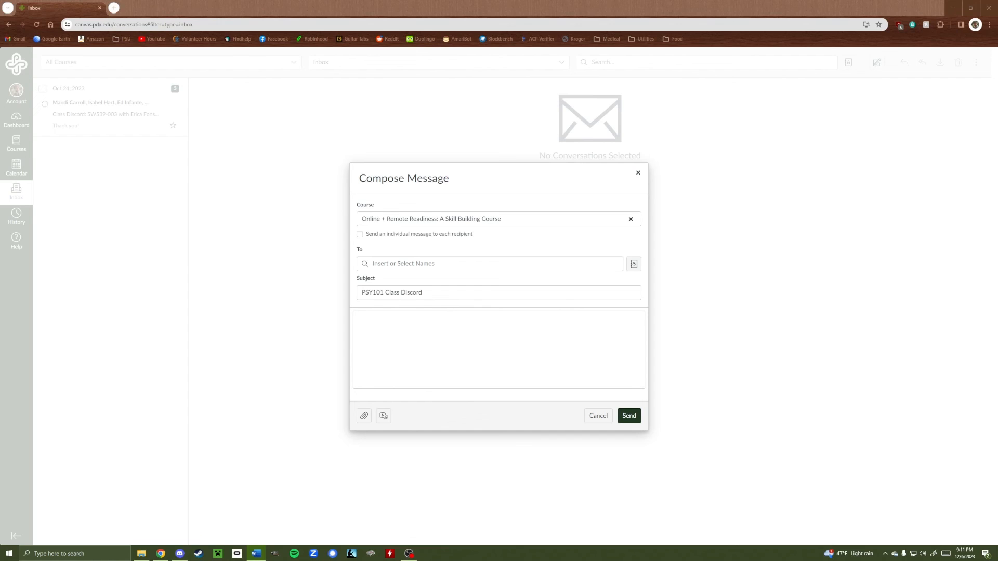
{"action": "left_click", "coordinate": [434, 331]}
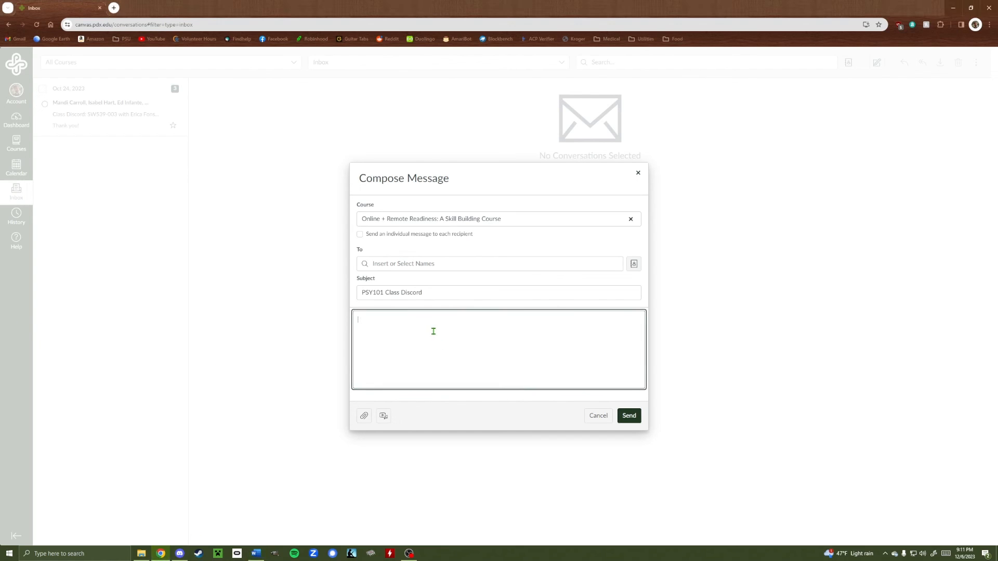
{"action": "key", "text": "ctrl+v"}
{"action": "scroll", "coordinate": [557, 363], "scroll_direction": "up", "scroll_amount": 3}
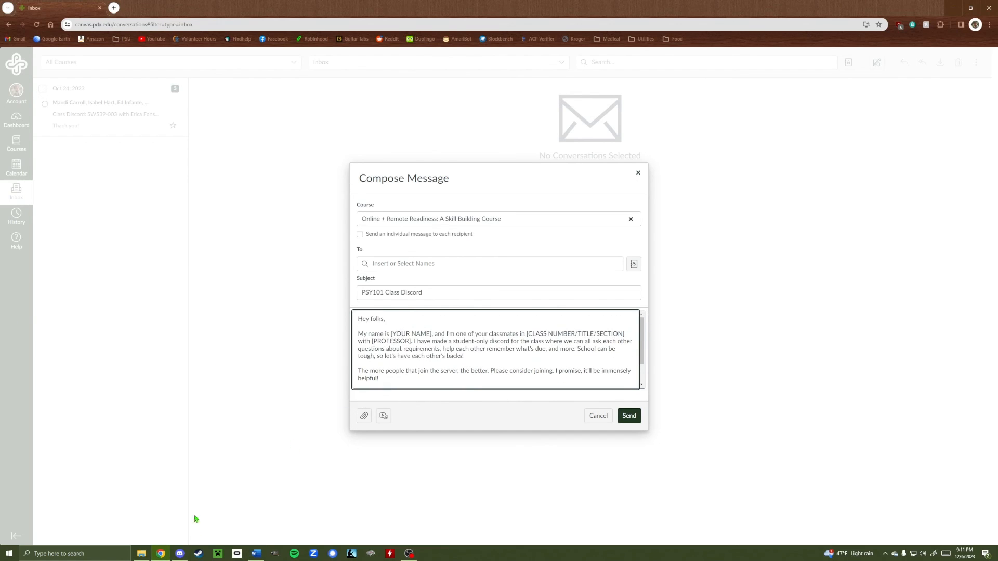
{"action": "scroll", "coordinate": [467, 370], "scroll_direction": "down", "scroll_amount": 2}
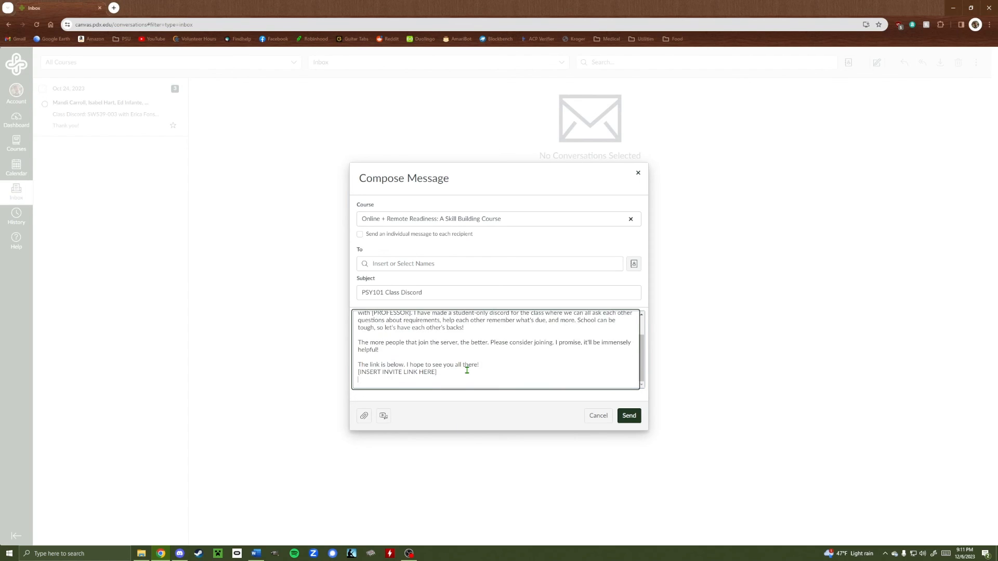
{"action": "scroll", "coordinate": [466, 371], "scroll_direction": "up", "scroll_amount": 2}
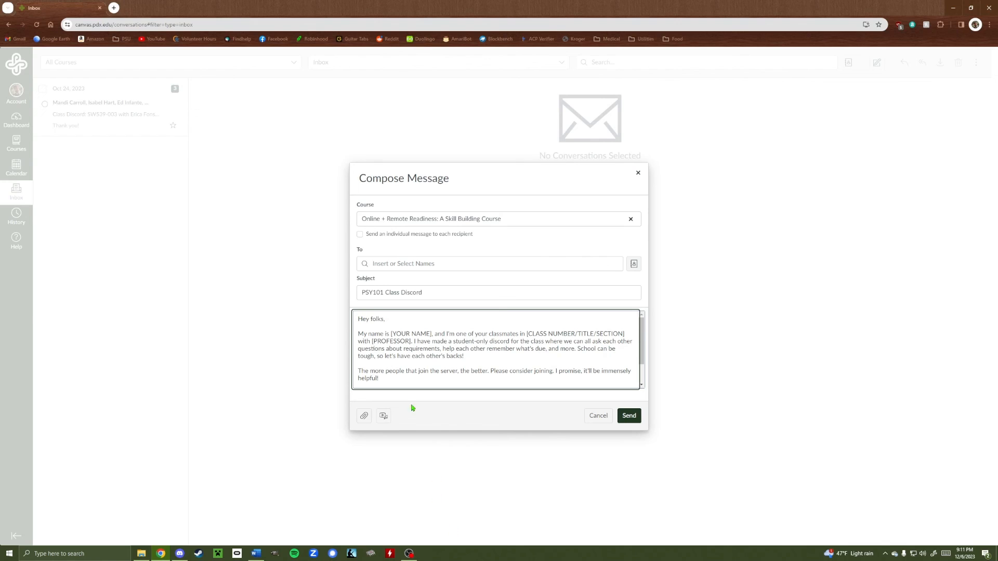
Replace the [YOUR NAME] placeholder in the message body with the sender's first name.
{"action": "scroll", "coordinate": [416, 347], "scroll_direction": "down", "scroll_amount": 1}
{"action": "scroll", "coordinate": [455, 326], "scroll_direction": "up", "scroll_amount": 1}
{"action": "left_click_drag", "start_coordinate": [430, 333], "coordinate": [390, 334]}
{"action": "type", "text": "Joe"}
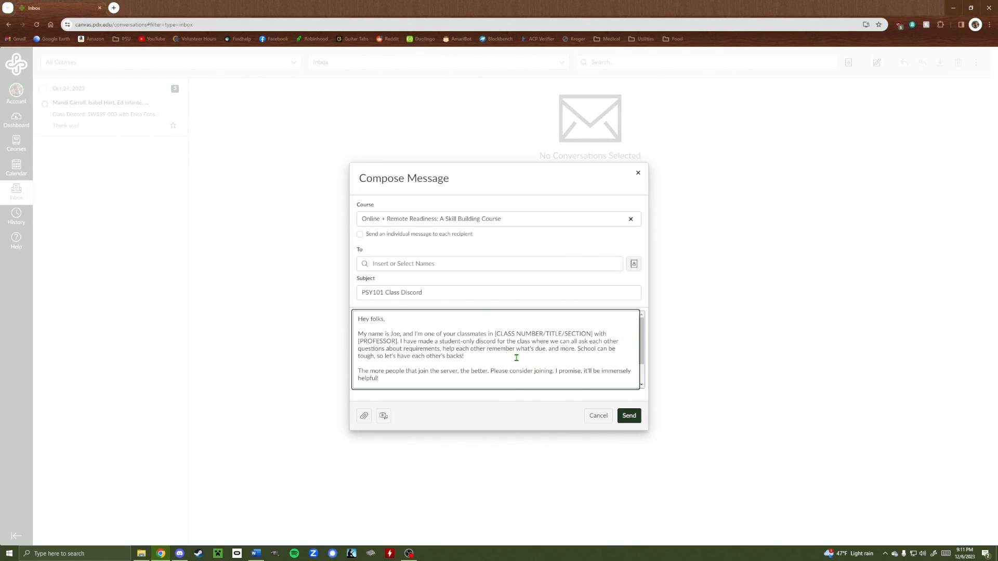
{"action": "type", "text": "l"}
Replace the [CLASS NUMBER/TITLE/SECTION] placeholder with "Psy101-005" and the [PROFESSOR] placeholder with the professor's title and surname.
{"action": "left_click_drag", "start_coordinate": [496, 334], "coordinate": [595, 334]}
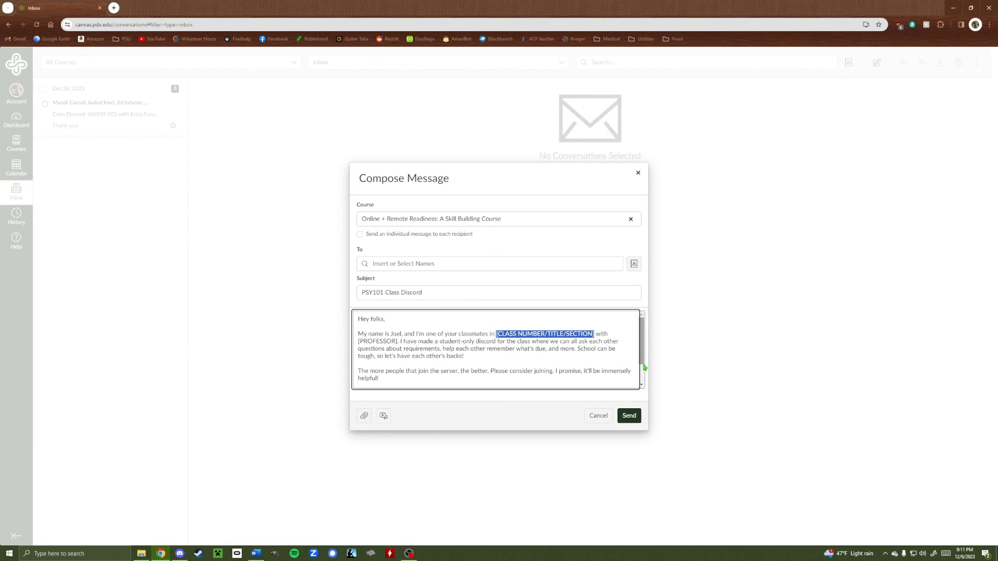
{"action": "type", "text": "PS"}
{"action": "key", "text": "BackSpace"}
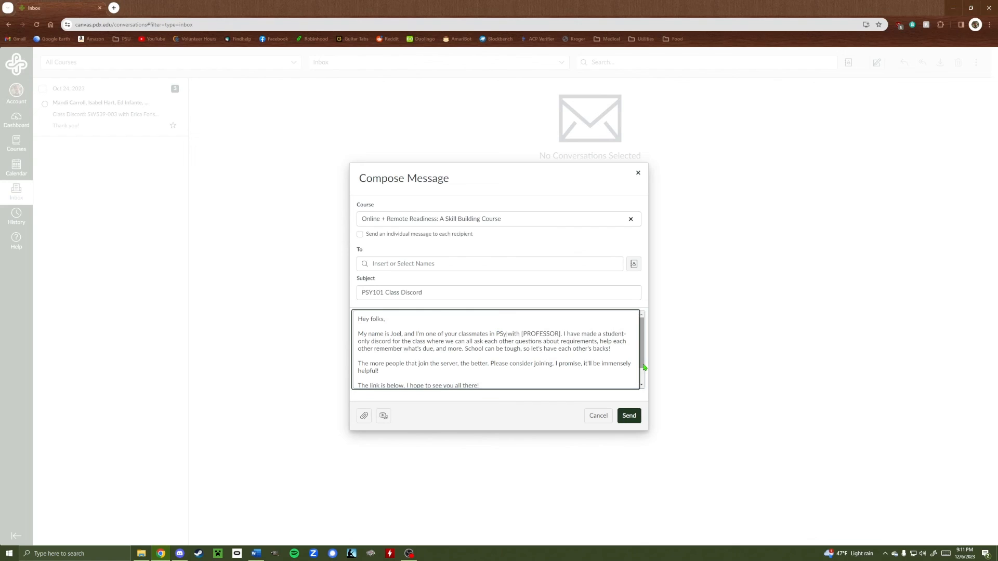
{"action": "type", "text": "sy101"}
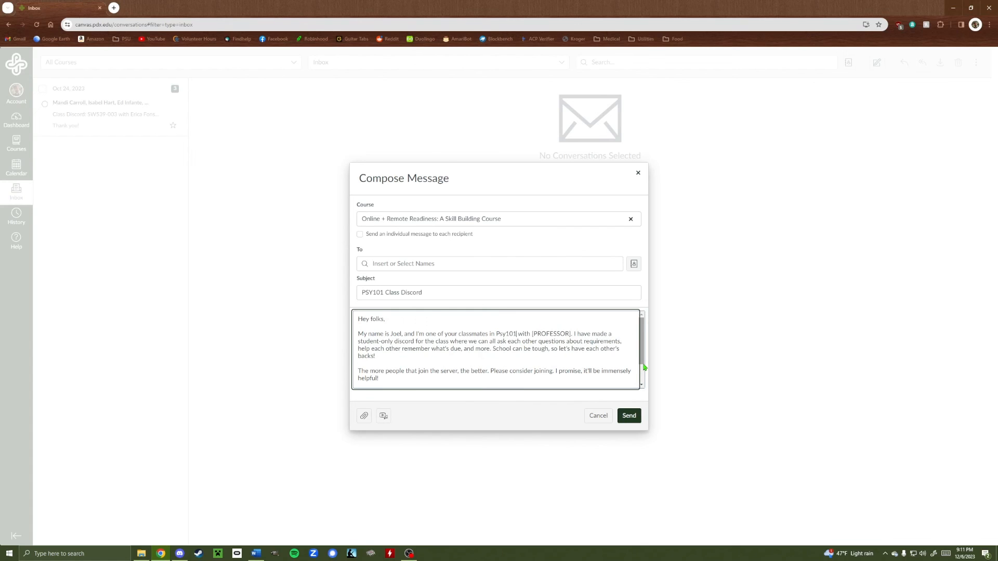
{"action": "type", "text": "-005 intro to"}
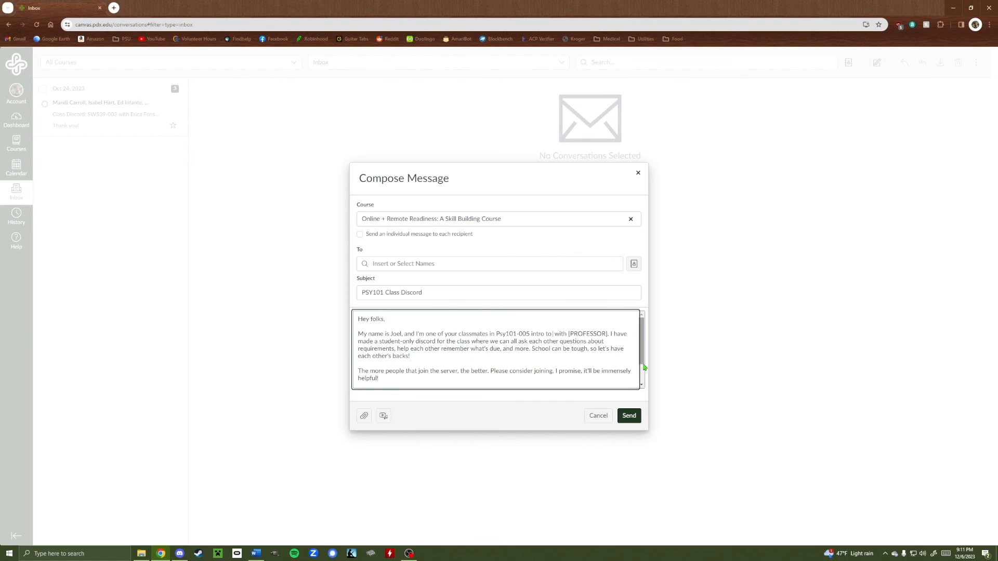
{"action": "type", "text": " psych"}
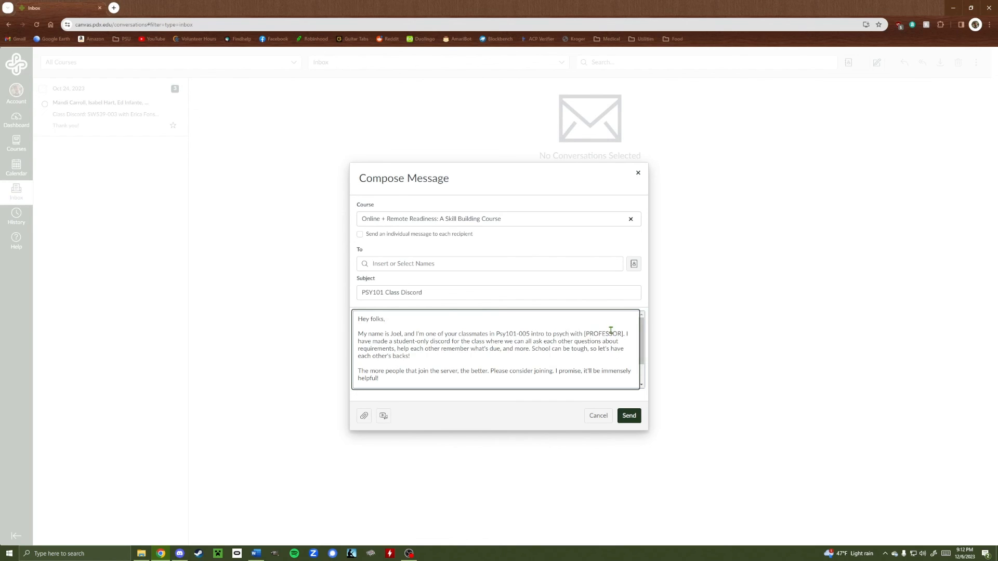
{"action": "left_click_drag", "start_coordinate": [570, 334], "coordinate": [530, 335]}
{"action": "key", "text": "BackSpace"}
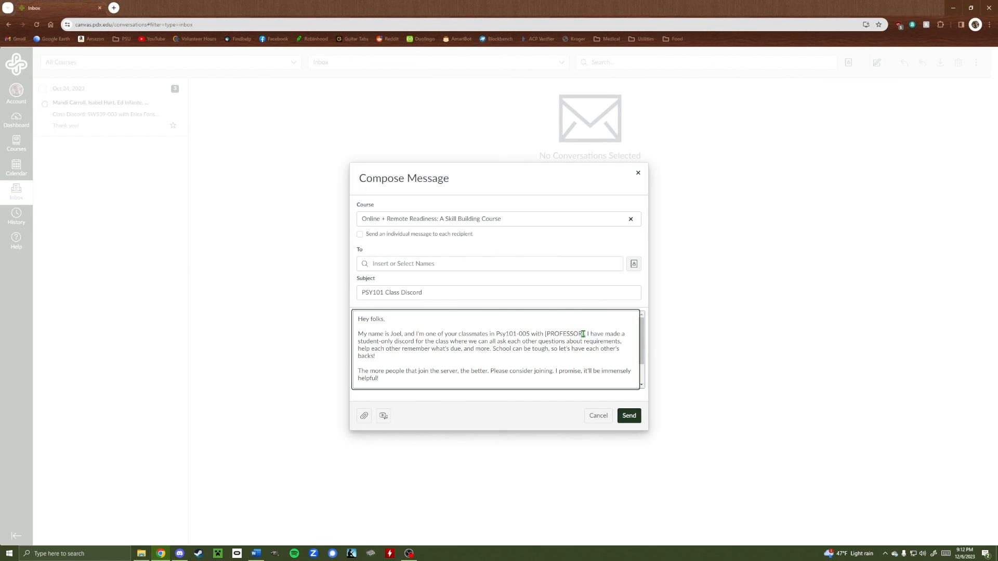
{"action": "left_click_drag", "start_coordinate": [583, 334], "coordinate": [544, 334]}
{"action": "type", "text": "Dr. Libman"}
Copy the server's invite link from the info-and-roles channel in Discord and paste it over [INSERT INVITE LINK HERE] in the Canvas message.
{"action": "scroll", "coordinate": [560, 362], "scroll_direction": "down", "scroll_amount": 2}
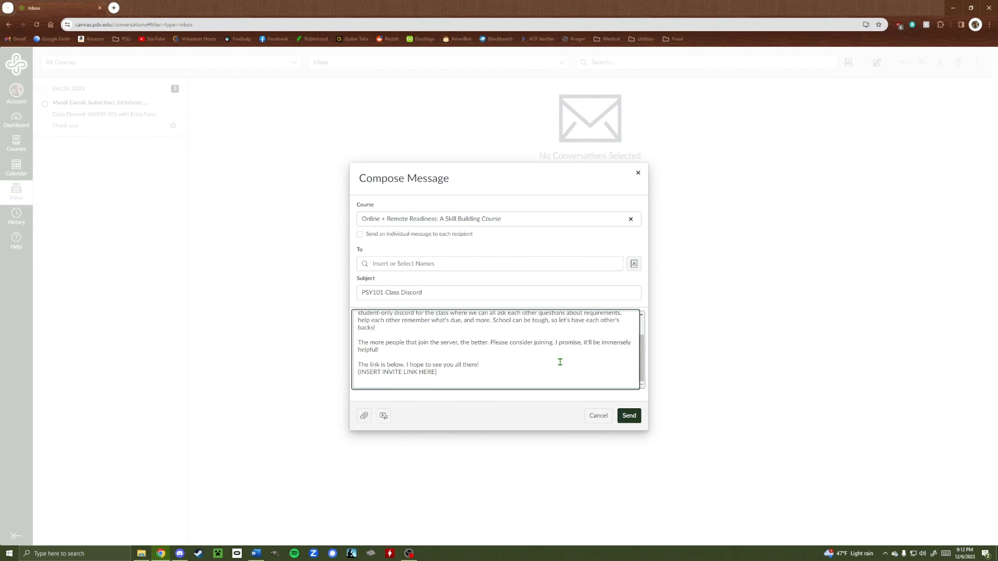
{"action": "left_click", "coordinate": [450, 372]}
{"action": "left_click_drag", "start_coordinate": [445, 373], "coordinate": [363, 373]}
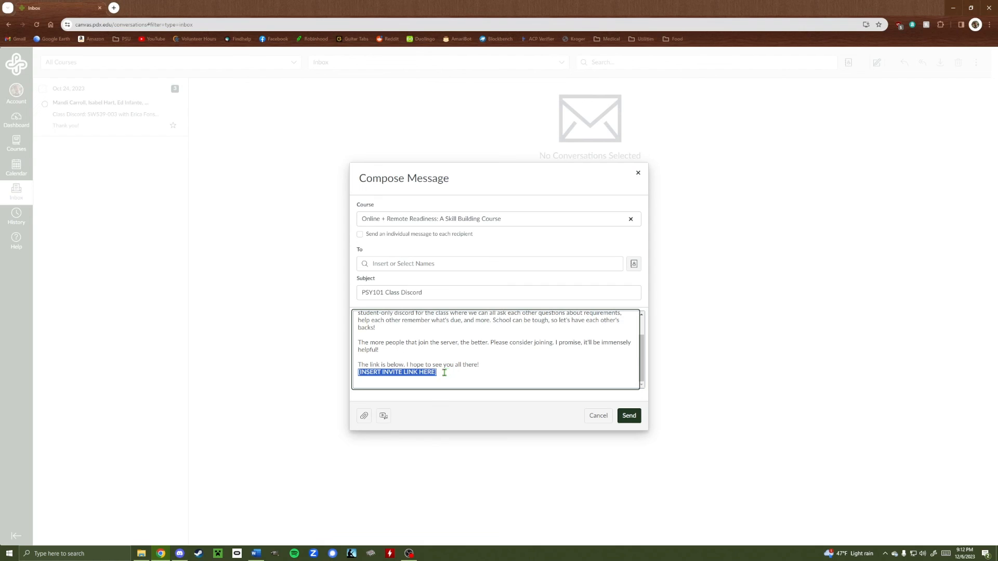
{"action": "left_click", "coordinate": [185, 554]}
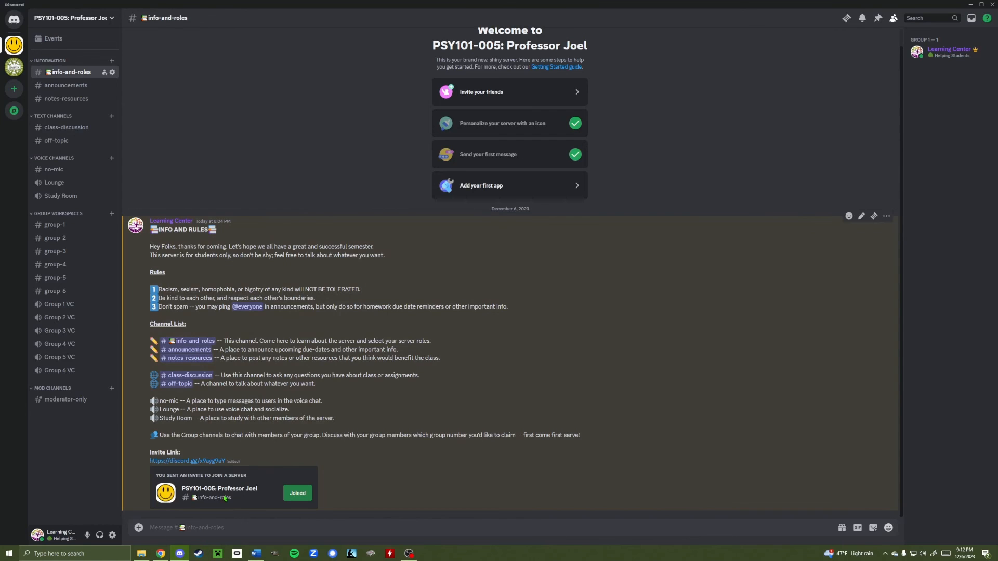
{"action": "left_click_drag", "start_coordinate": [227, 462], "coordinate": [148, 464]}
{"action": "key", "text": "ctrl+c"}
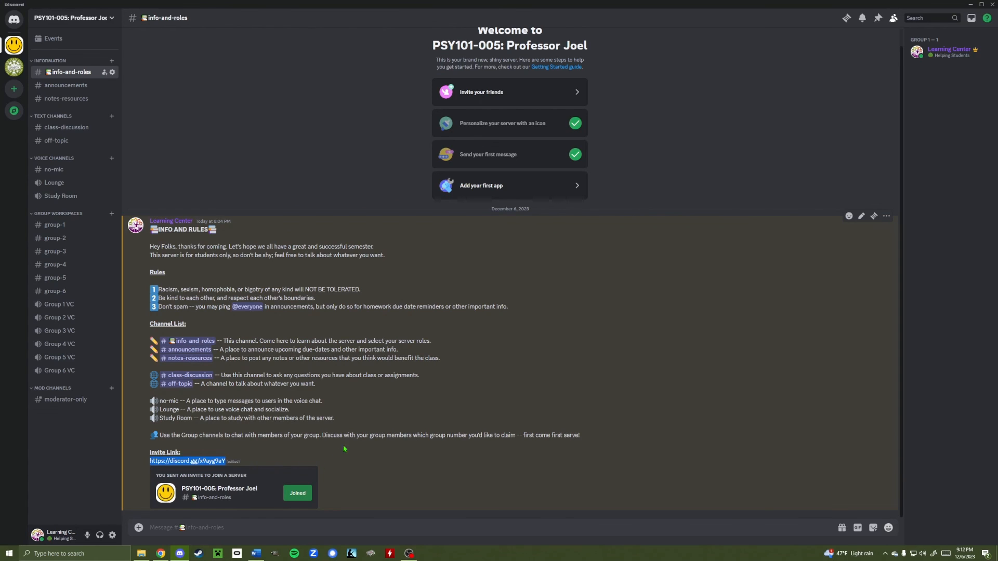
{"action": "left_click", "coordinate": [100, 17]}
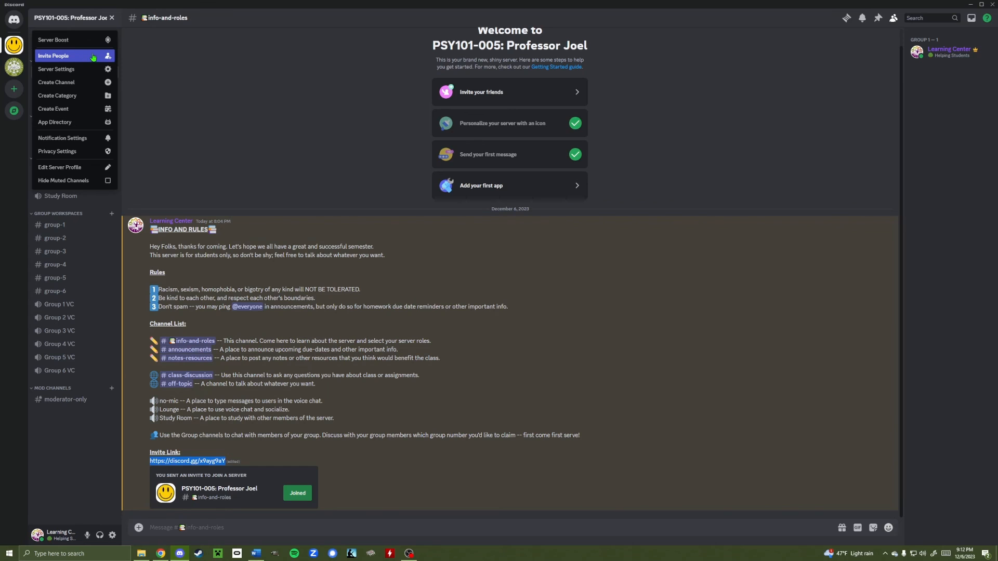
{"action": "left_click", "coordinate": [317, 426]}
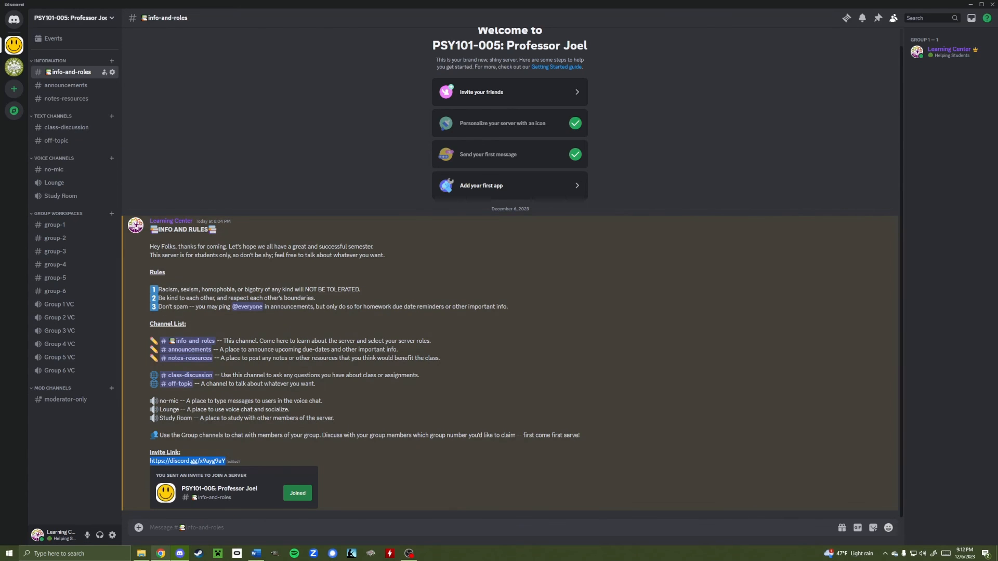
{"action": "left_click", "coordinate": [160, 553]}
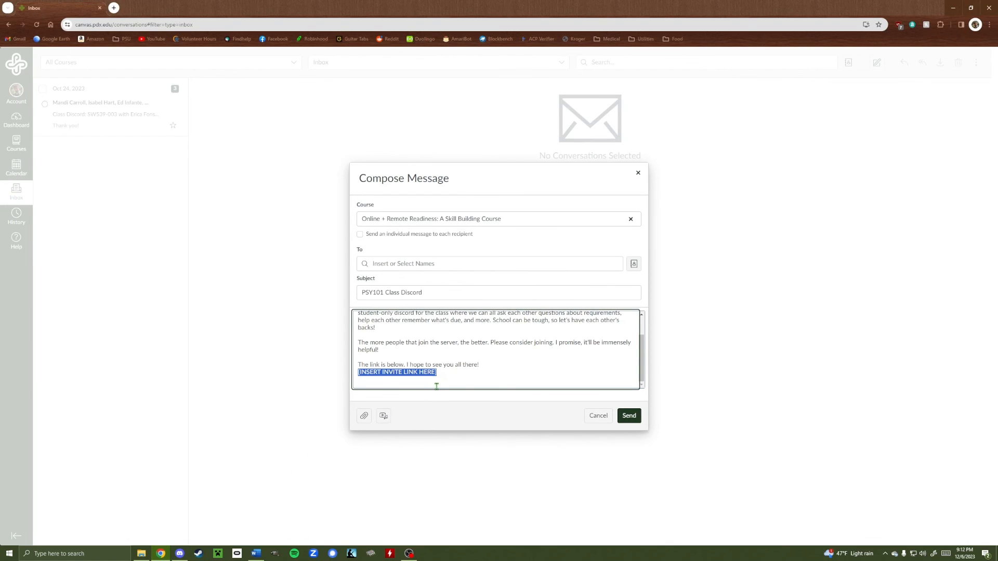
{"action": "key", "text": "ctrl+v"}
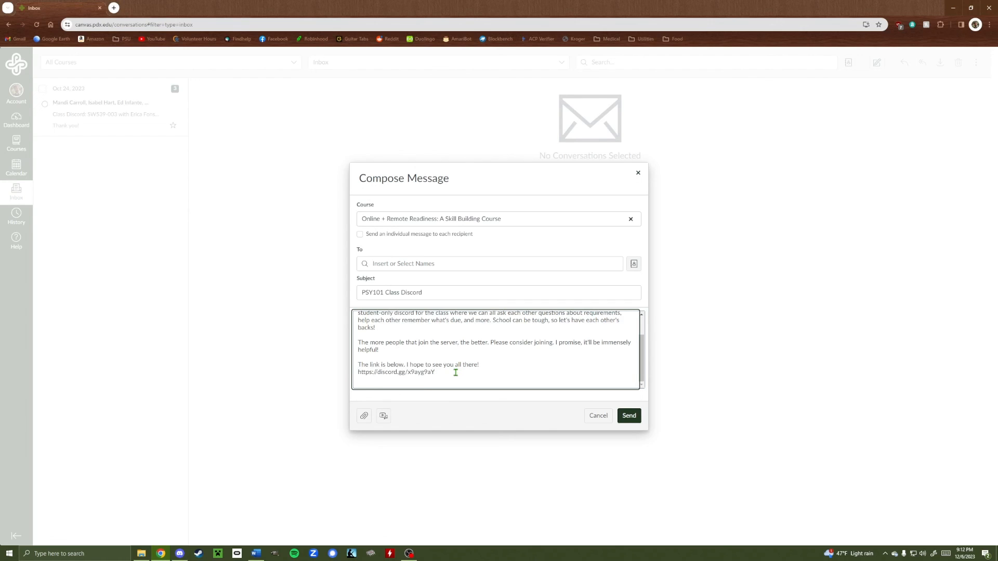
Review the completed message text and look through the student names available as recipients.
{"action": "scroll", "coordinate": [458, 371], "scroll_direction": "up", "scroll_amount": 2}
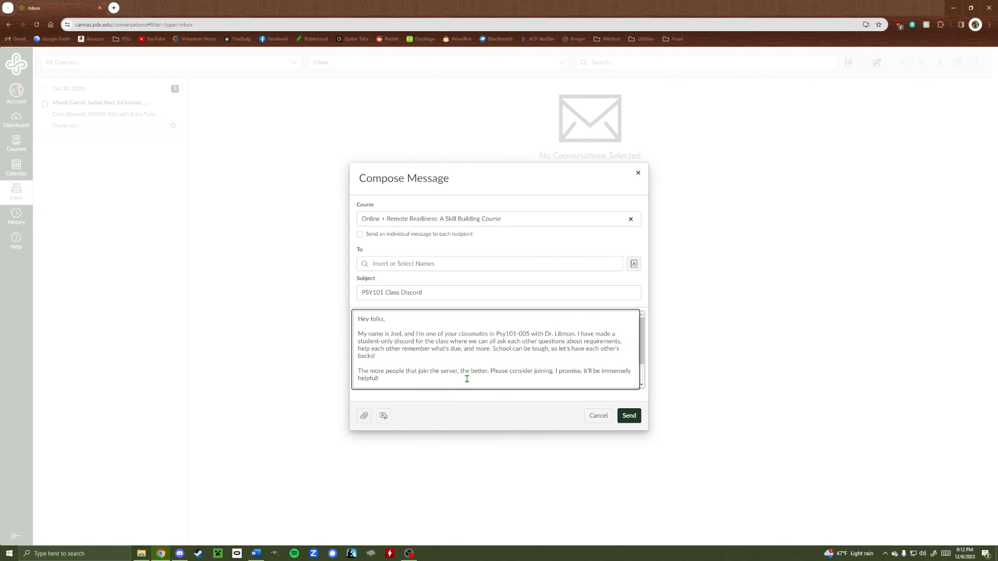
{"action": "left_click_drag", "start_coordinate": [362, 319], "coordinate": [448, 395]}
{"action": "left_click", "coordinate": [485, 347]}
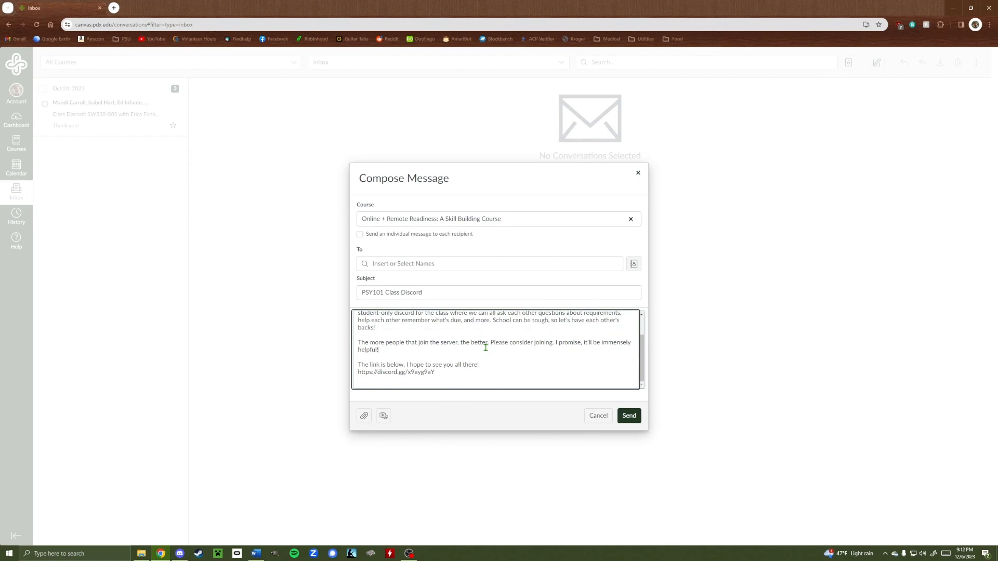
{"action": "left_click", "coordinate": [388, 263]}
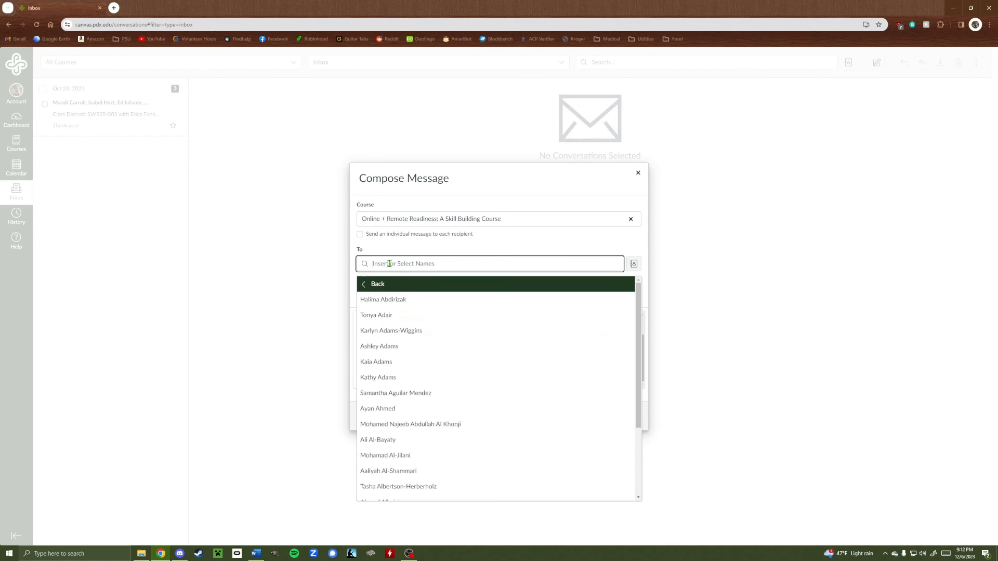
{"action": "scroll", "coordinate": [428, 443], "scroll_direction": "down", "scroll_amount": 2}
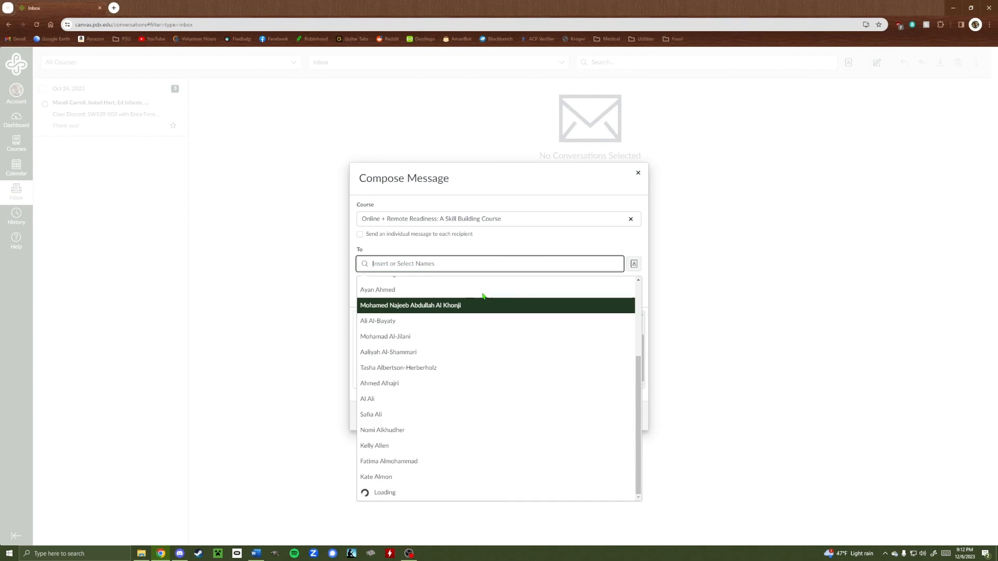
{"action": "left_click", "coordinate": [486, 251]}
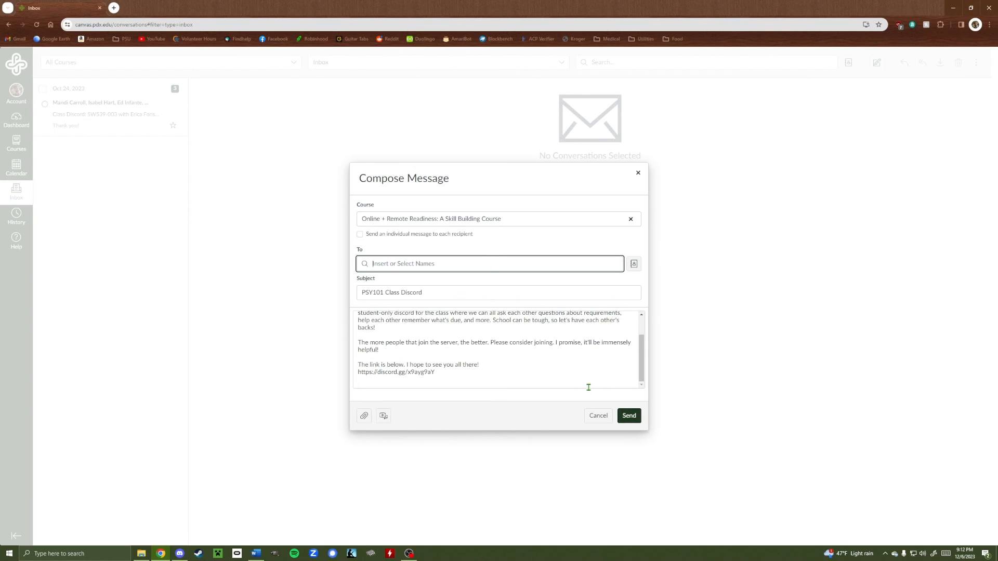
{"action": "scroll", "coordinate": [507, 378], "scroll_direction": "up", "scroll_amount": 1}
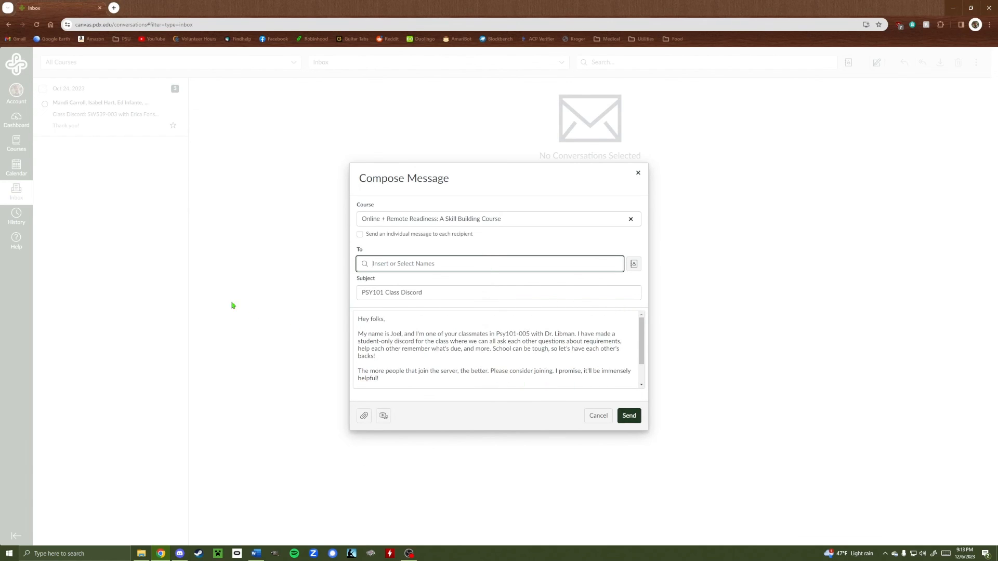
Cancel the Canvas message without sending it and switch back to Discord.
{"action": "left_click", "coordinate": [598, 416]}
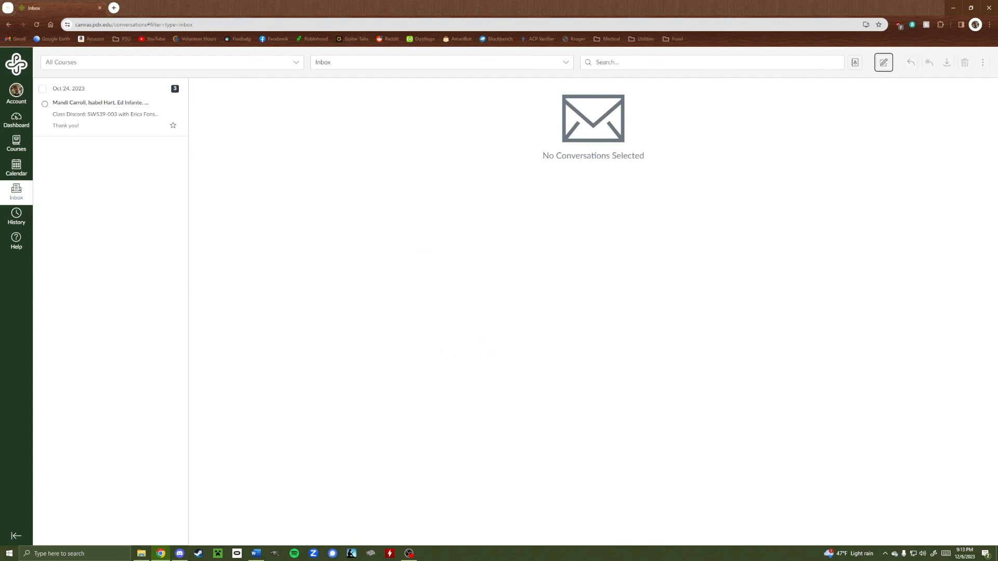
{"action": "key", "text": "alt+Tab"}
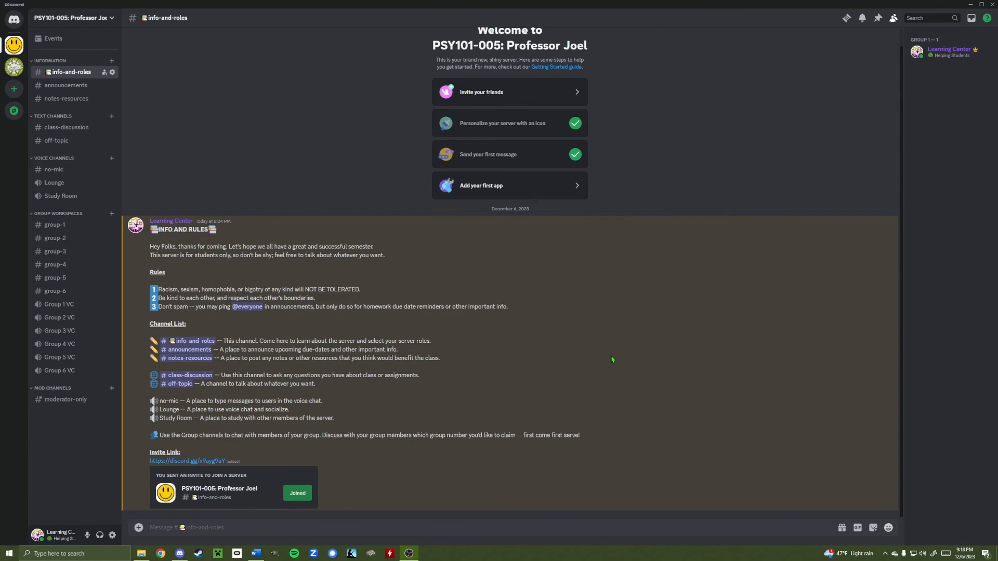